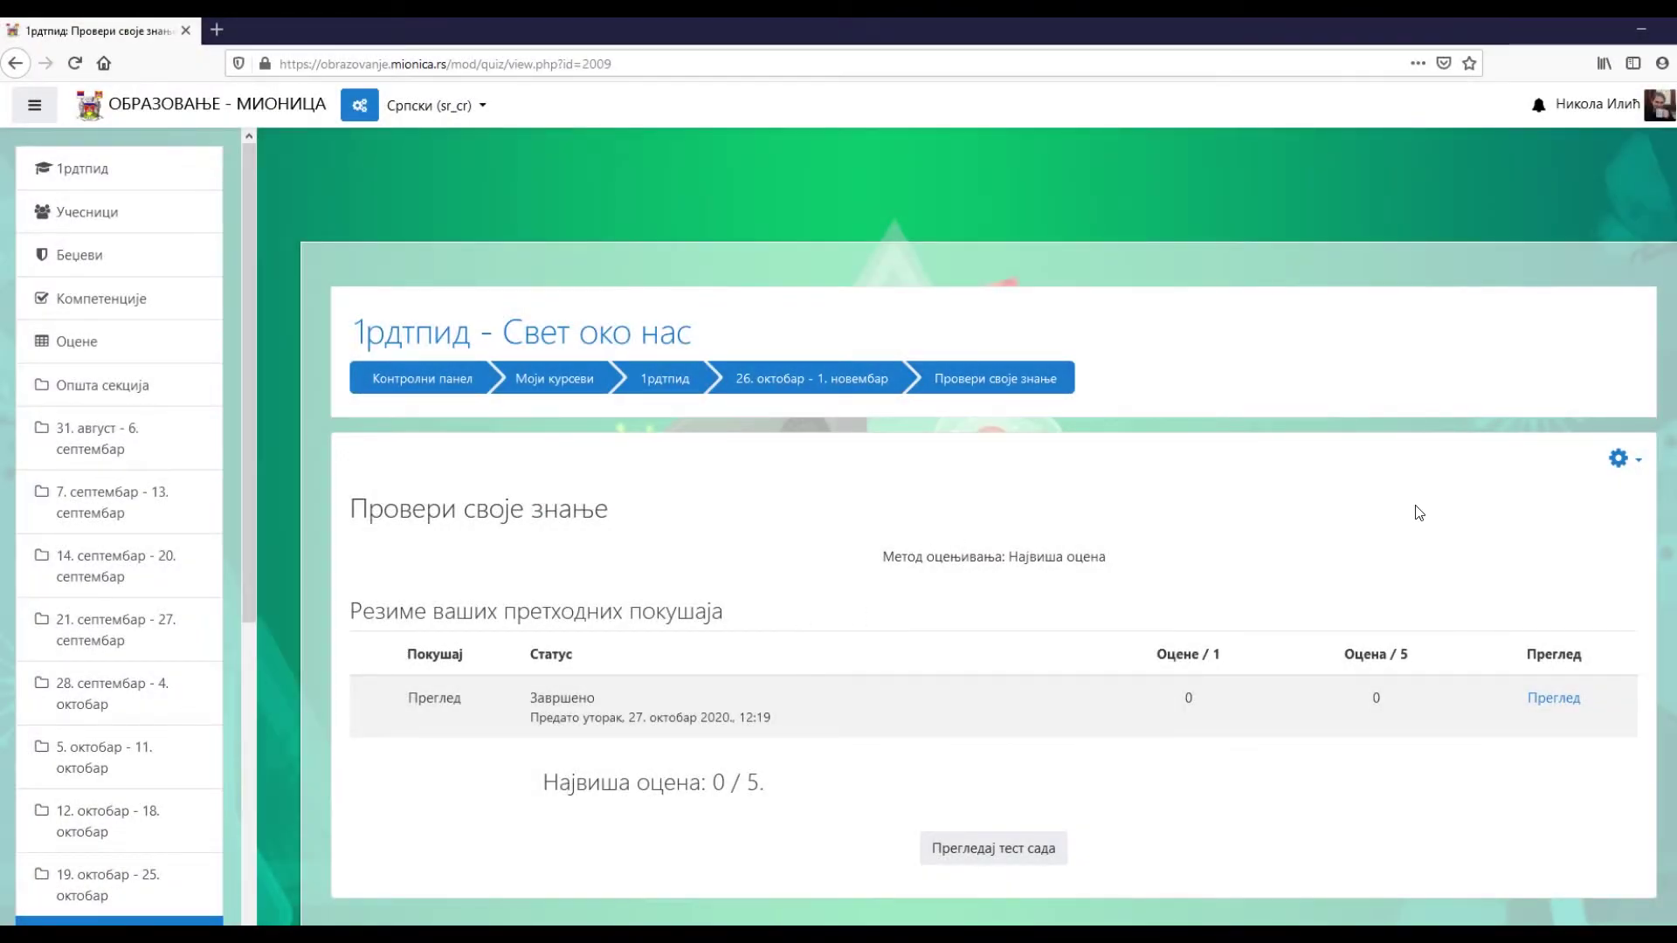
- Open the quiz for editing and add a new question of the type Вишеструки избор after the existing one
{"action": "left_click", "coordinate": [1633, 469]}
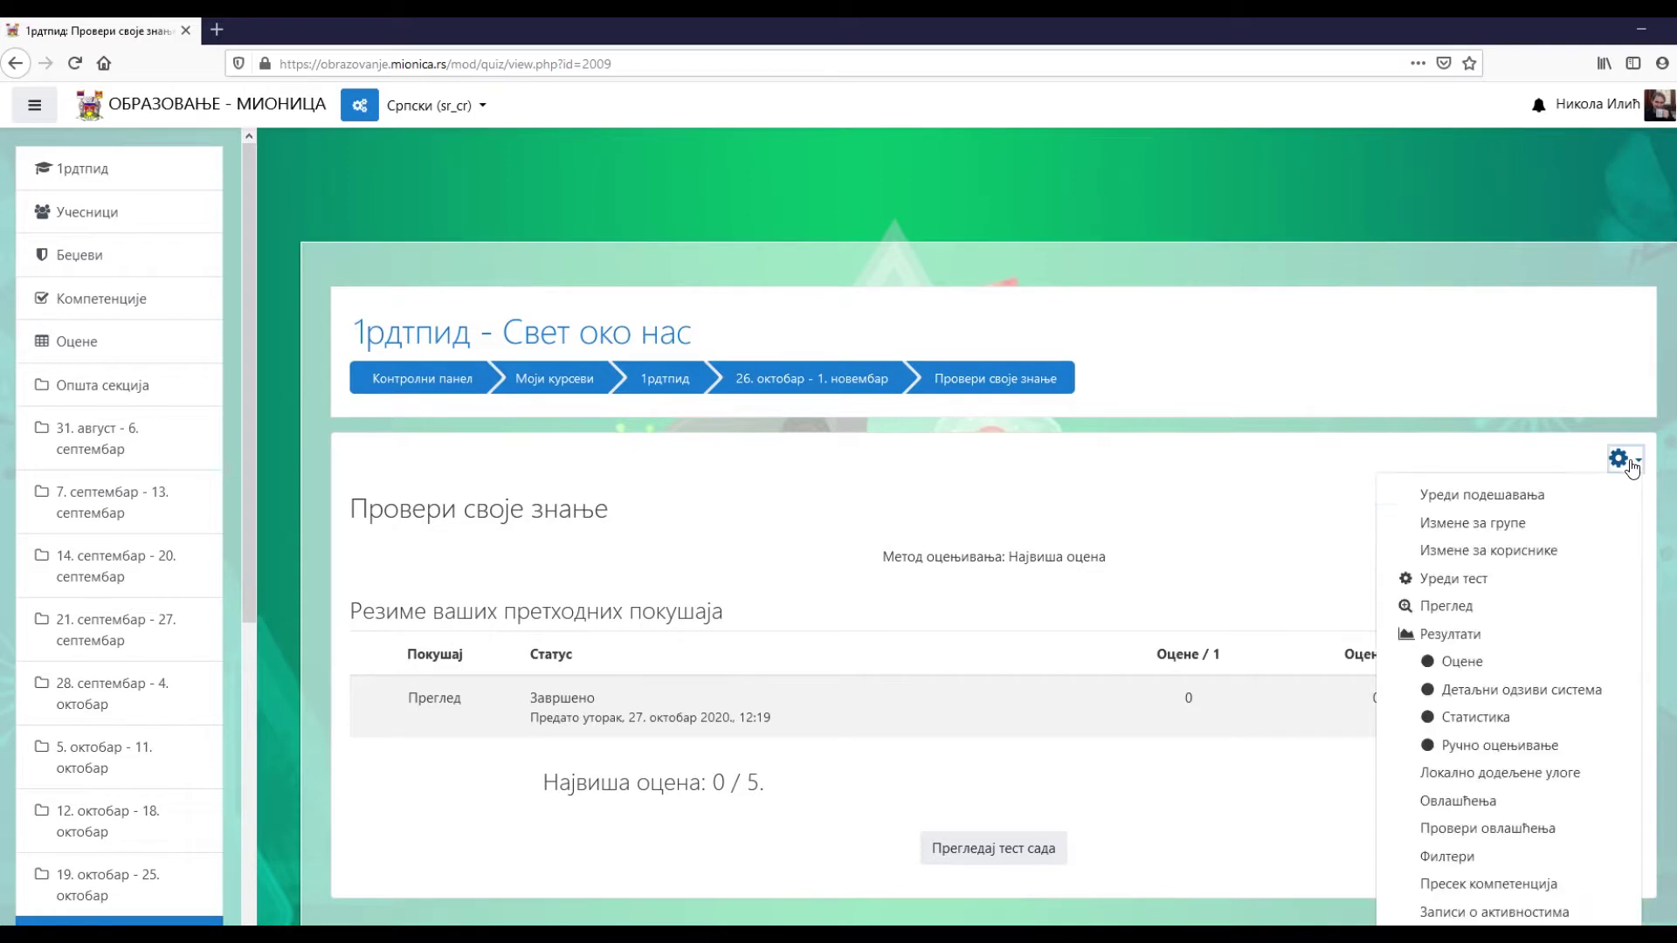
{"action": "left_click", "coordinate": [1435, 582]}
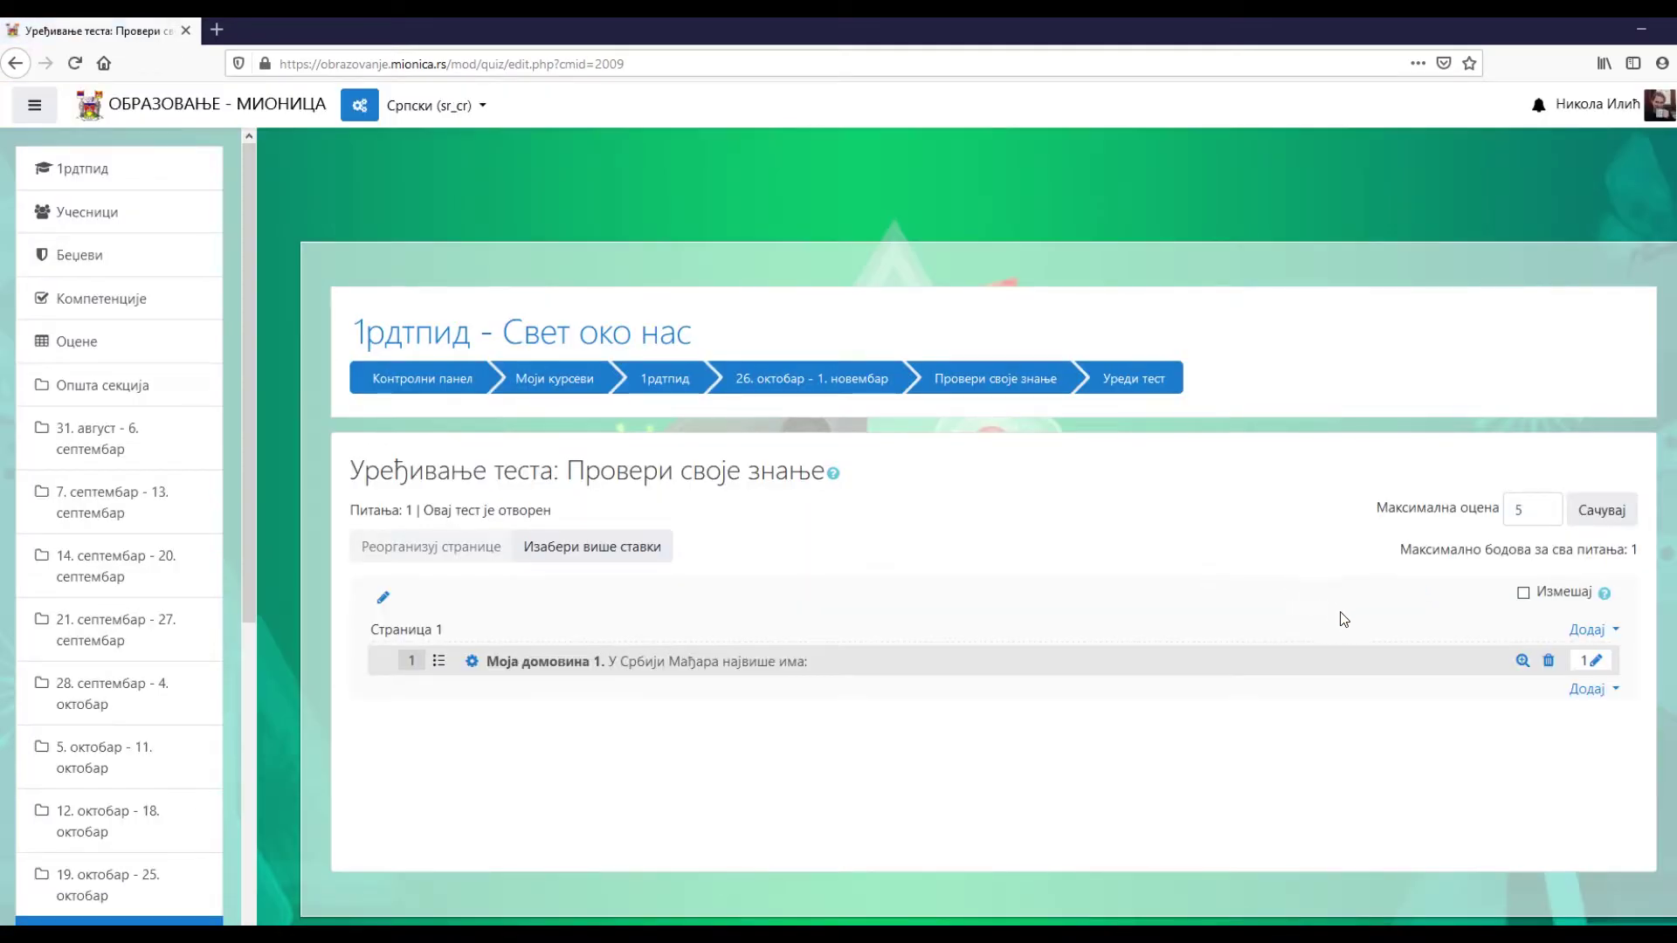
{"action": "left_click", "coordinate": [1589, 696]}
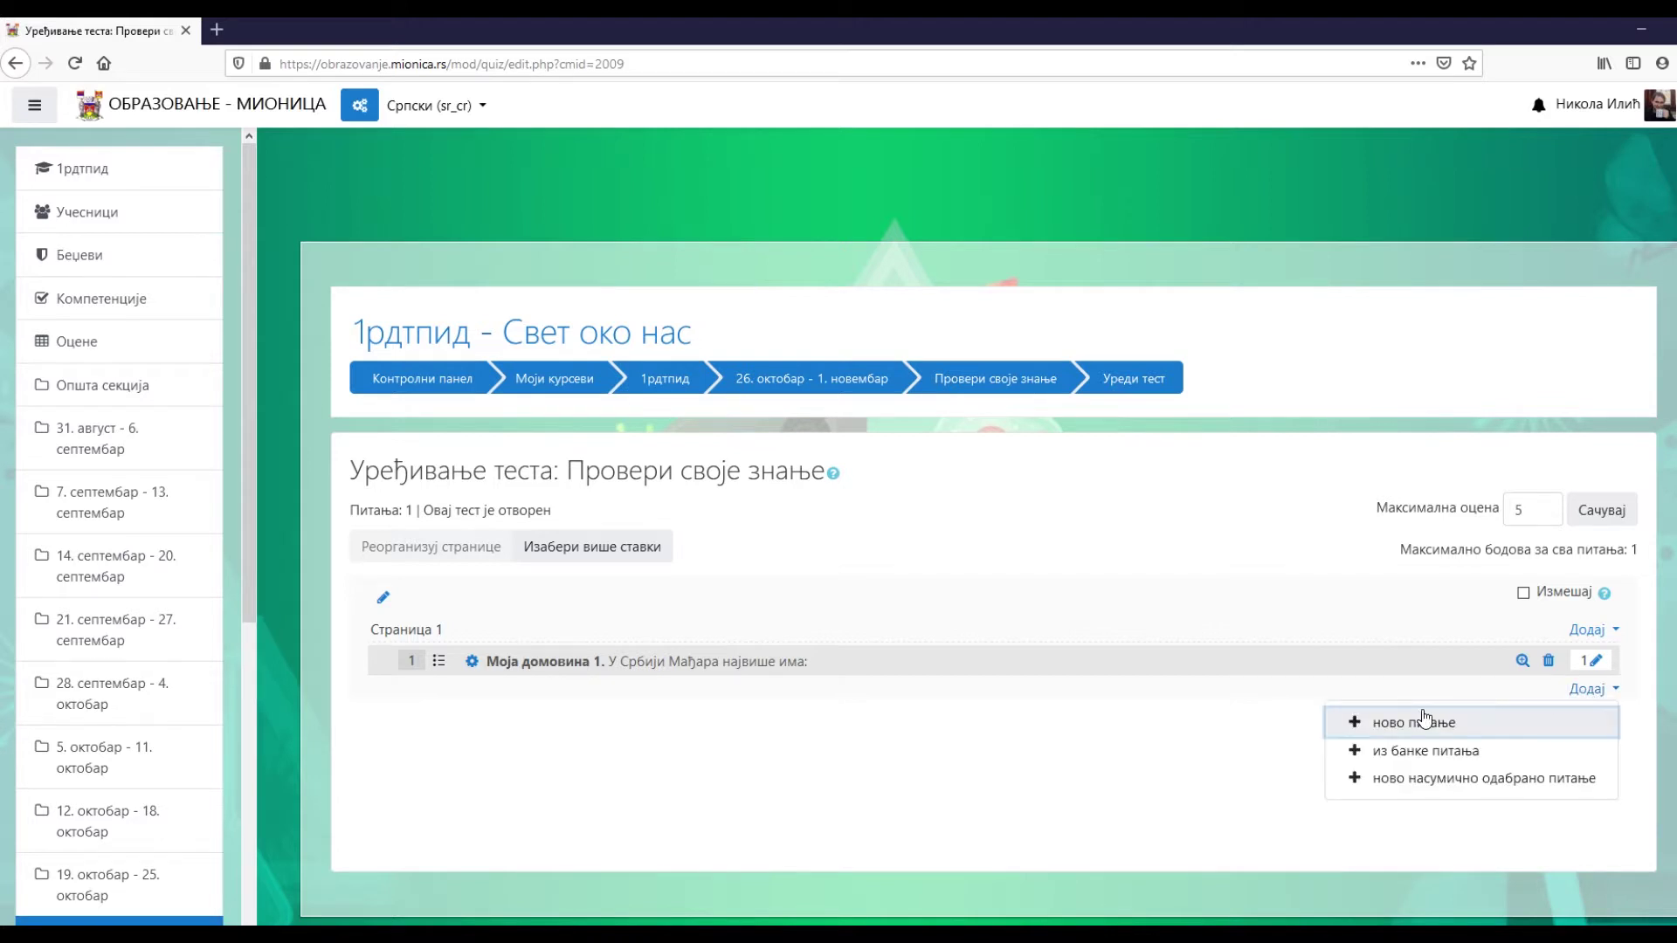
{"action": "left_click", "coordinate": [1380, 728]}
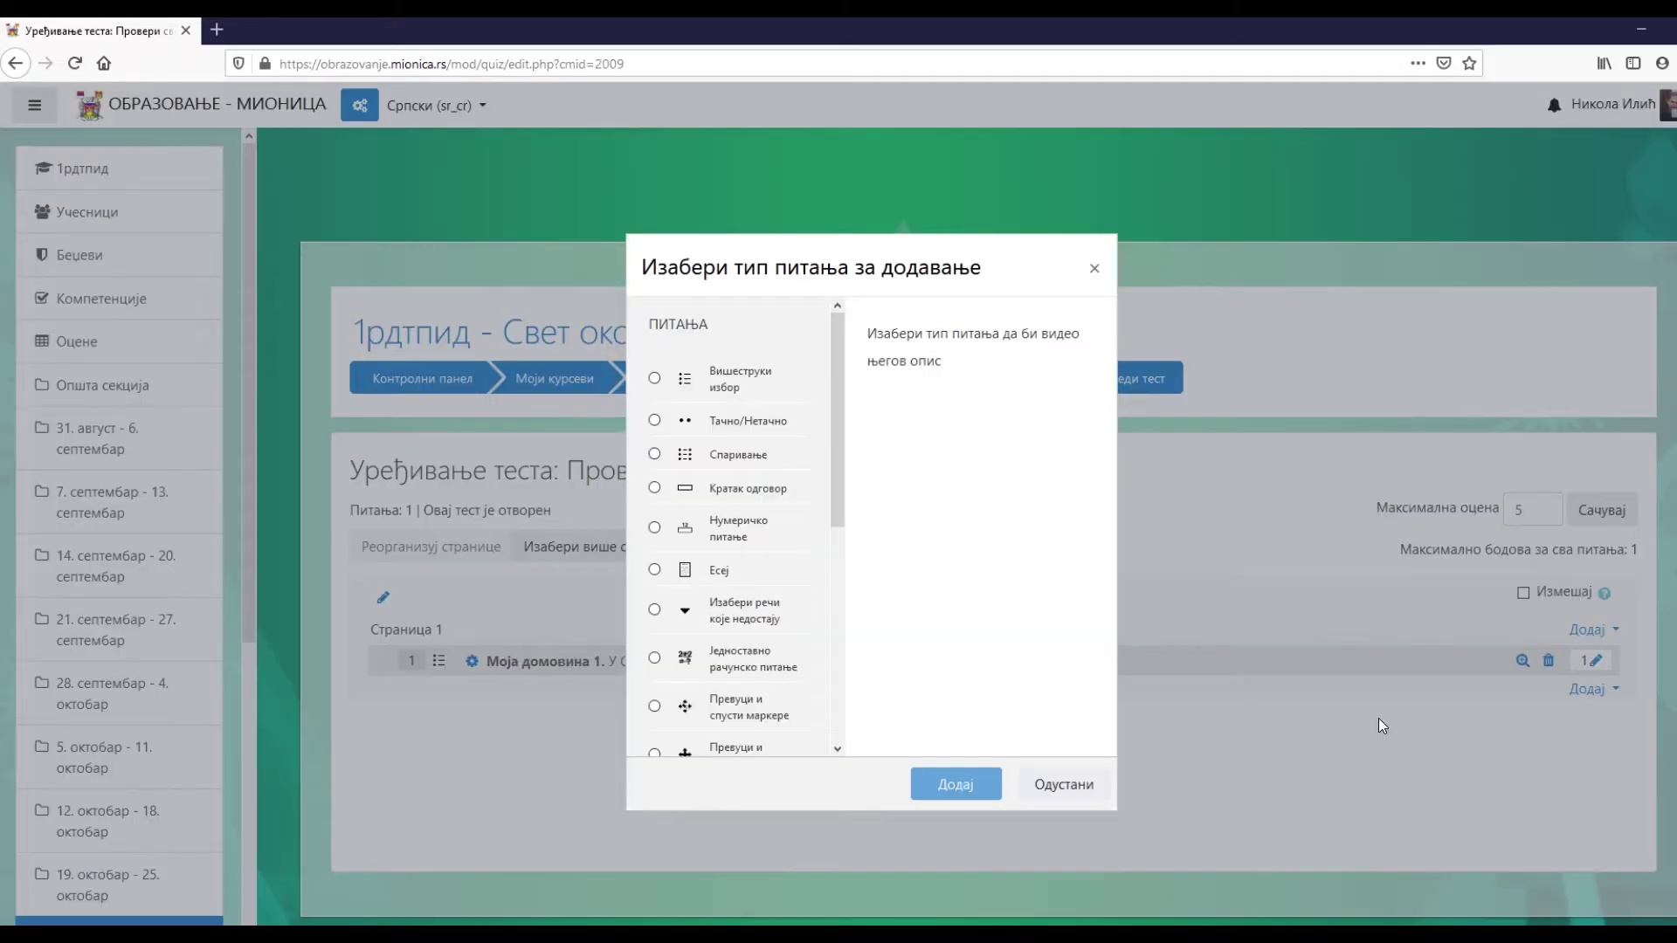
{"action": "left_click", "coordinate": [672, 379]}
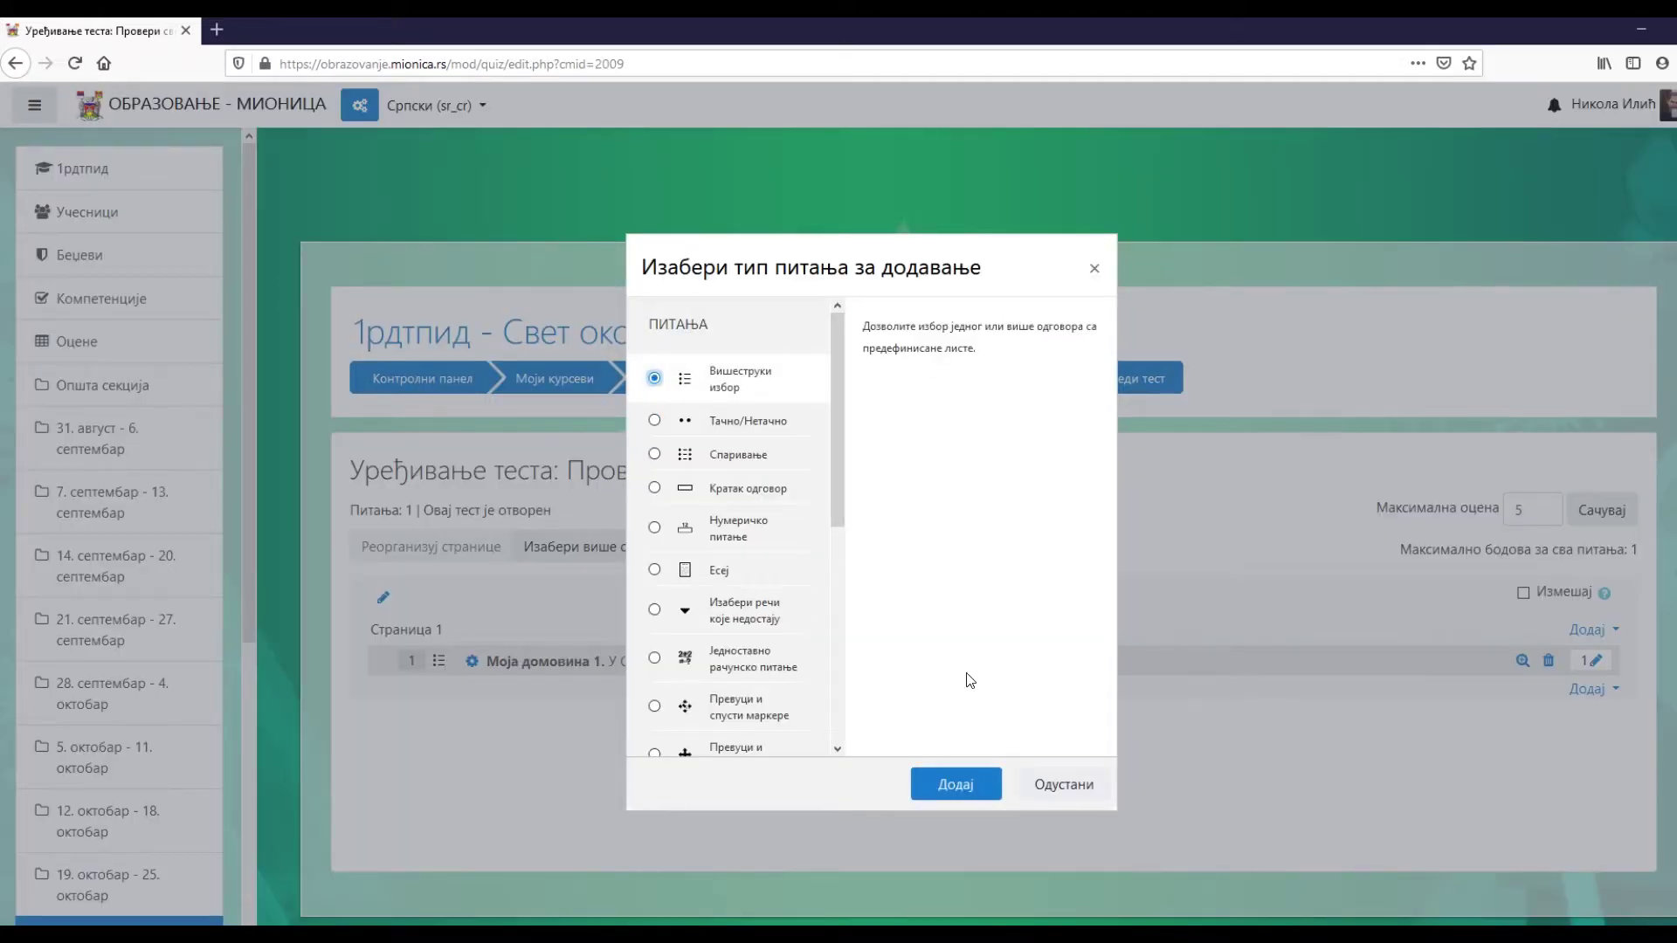
{"action": "left_click", "coordinate": [961, 783]}
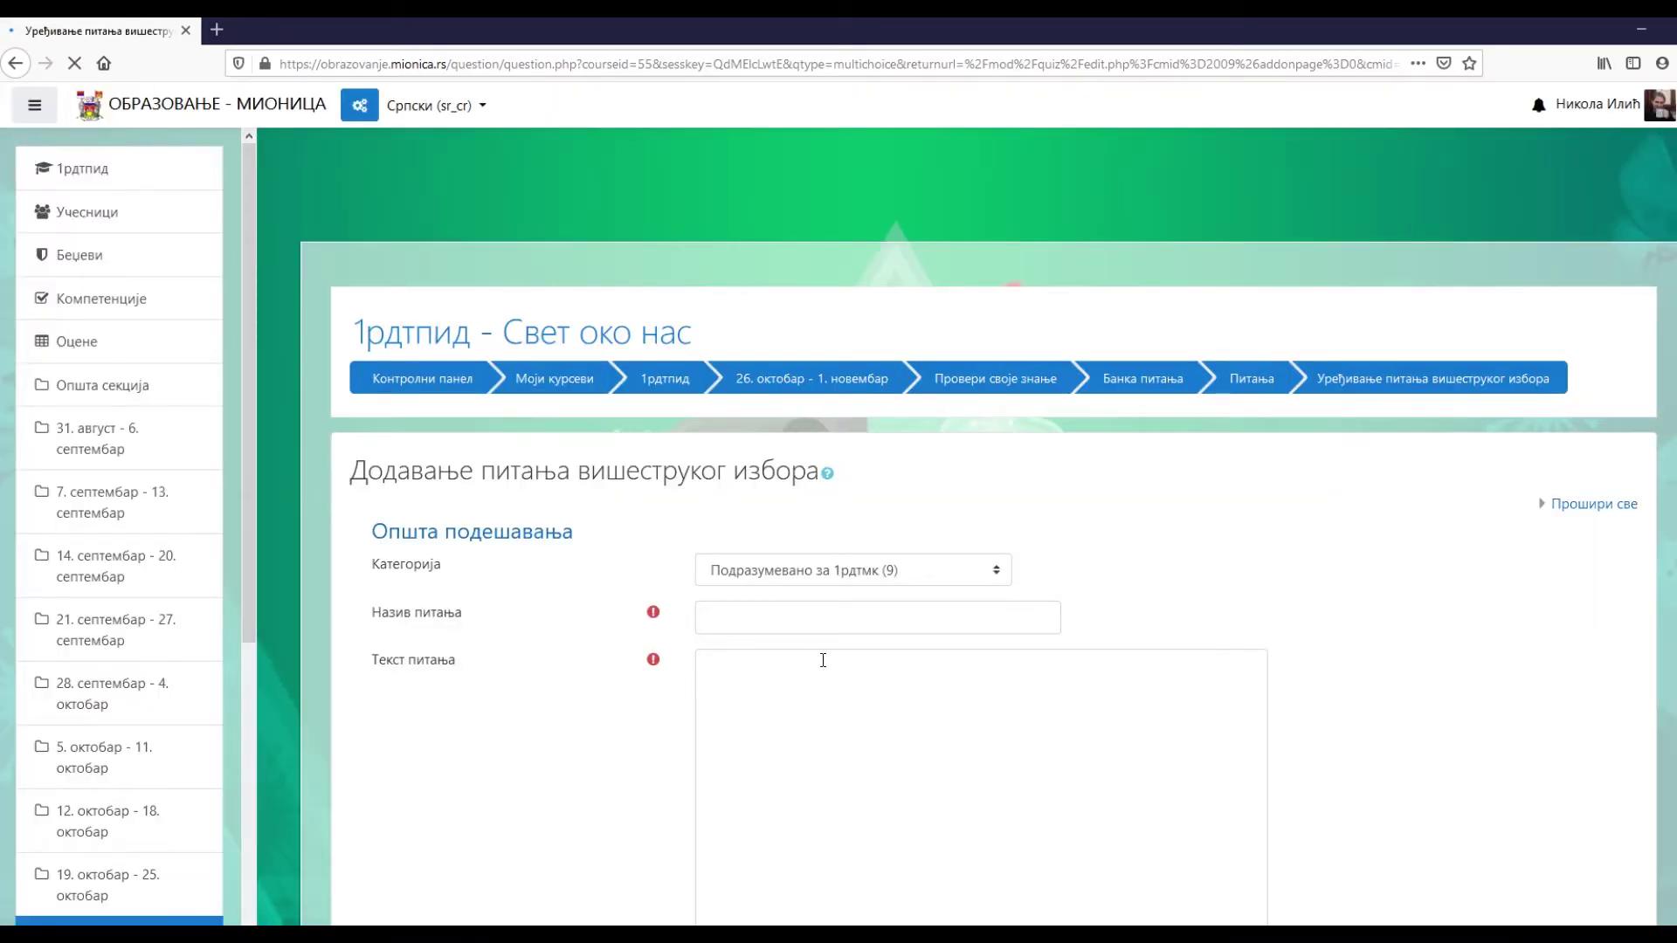
- Name the new question "Моја домовина 2."
{"action": "left_click", "coordinate": [753, 619]}
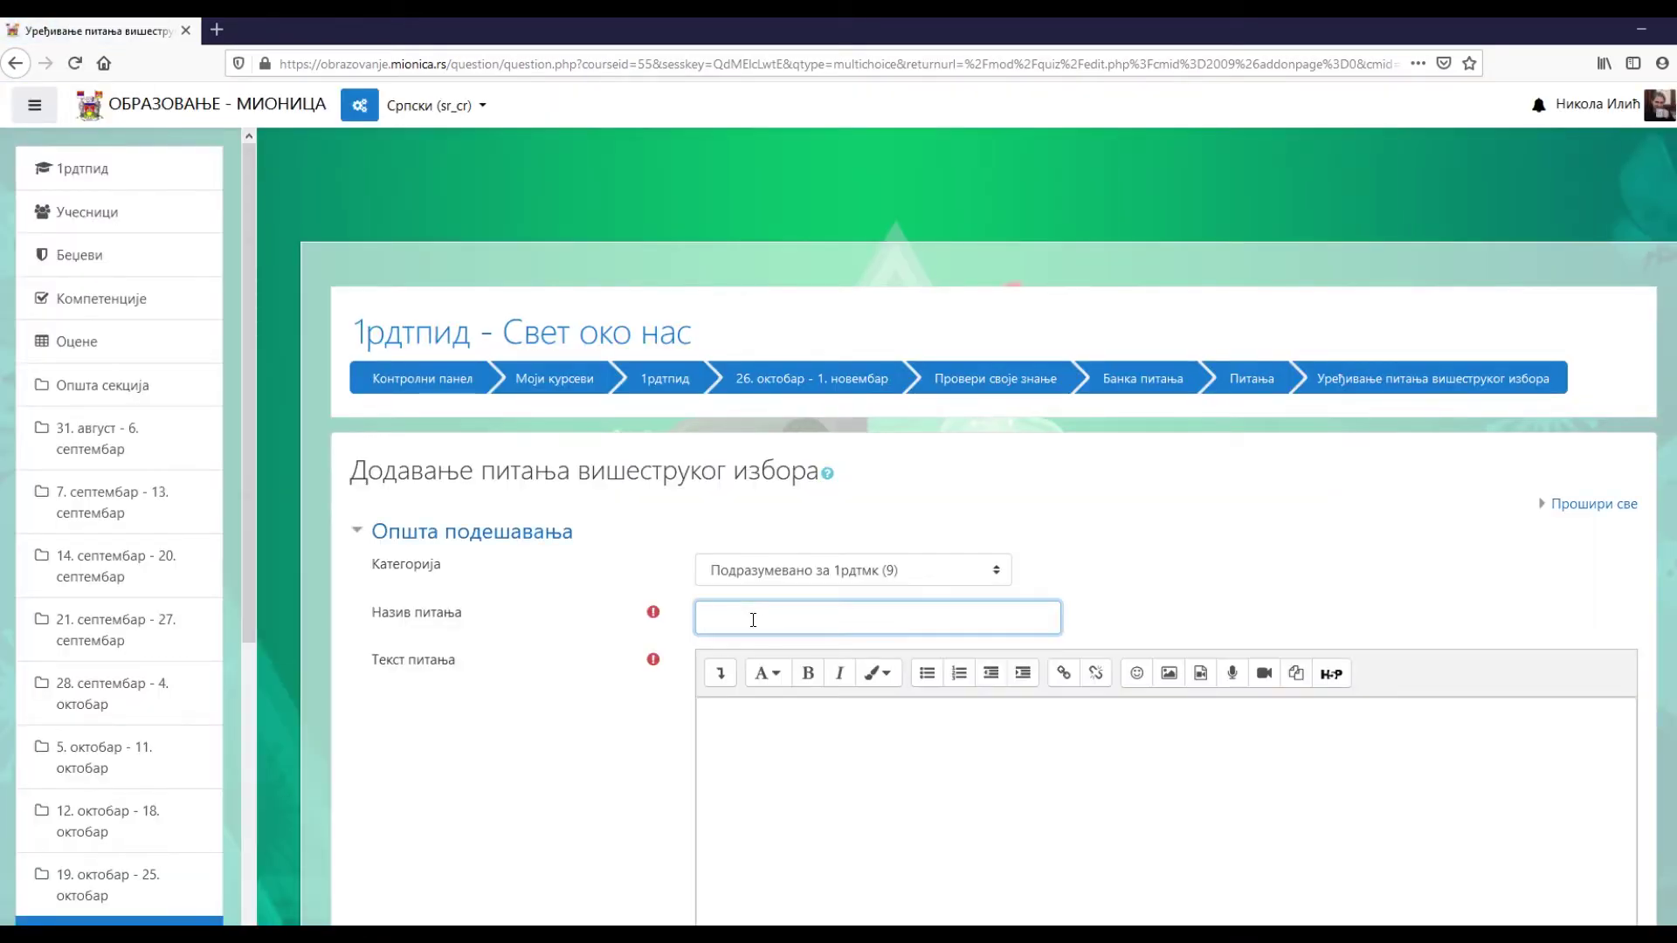
{"action": "type", "text": "Моја "}
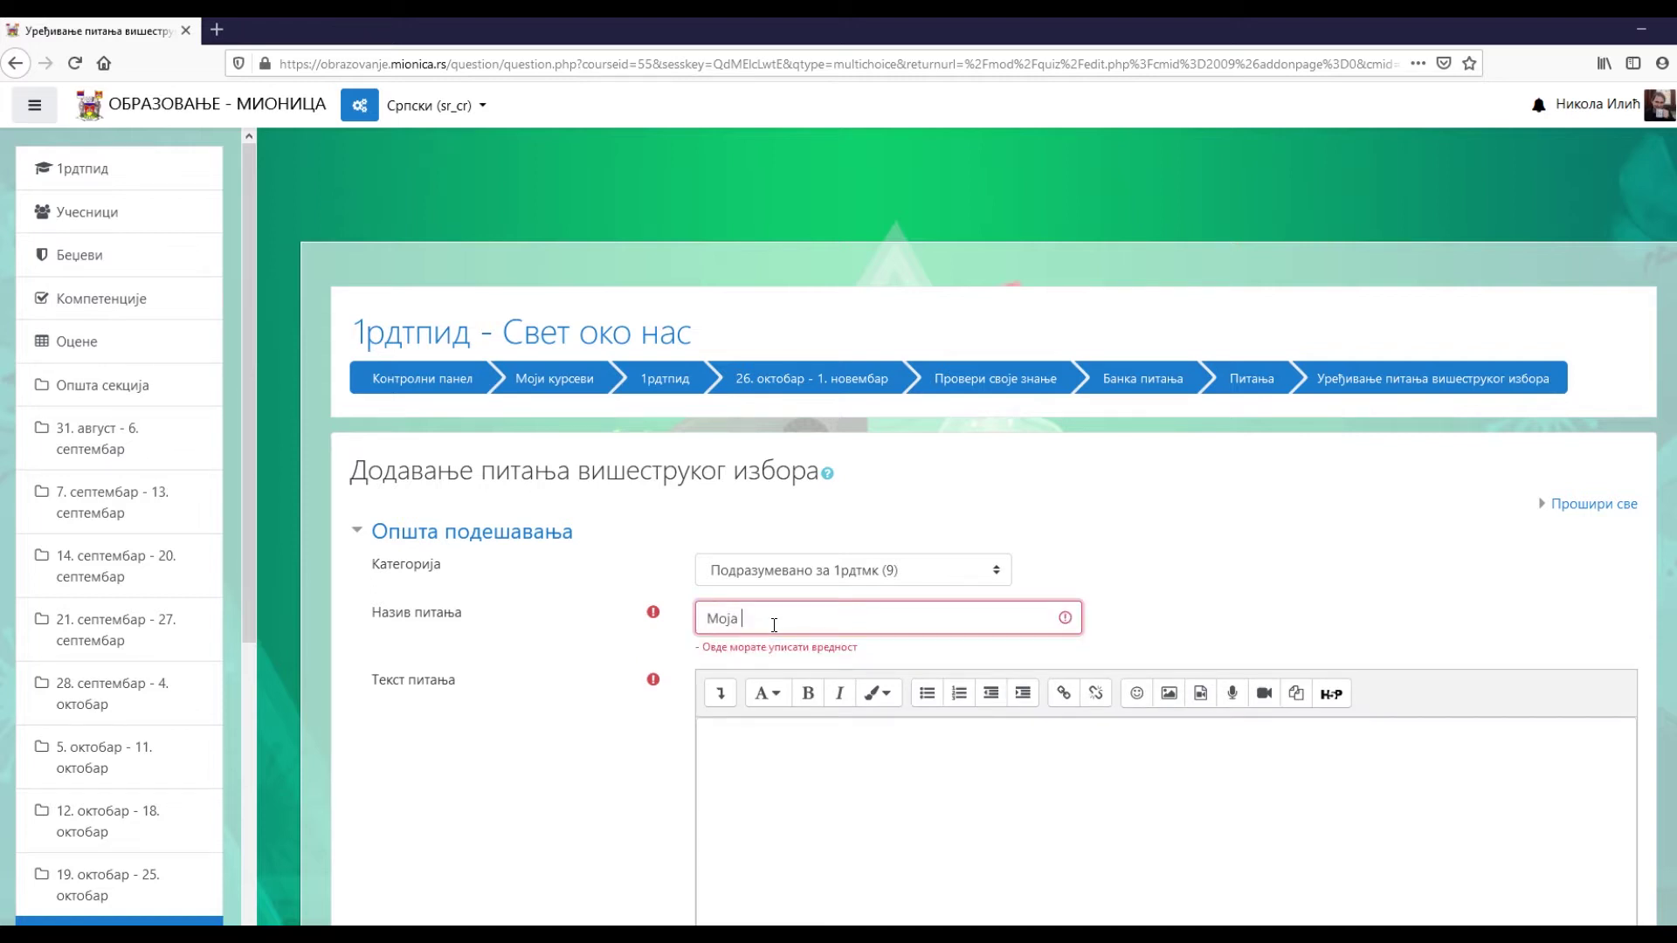
{"action": "type", "text": "домовина 2."}
- Enter the question text "Од датих држава изабери називе само оних које се граниче са Србијом."
{"action": "left_click", "coordinate": [776, 755]}
{"action": "scroll", "coordinate": [773, 768], "scroll_direction": "down", "scroll_amount": 3}
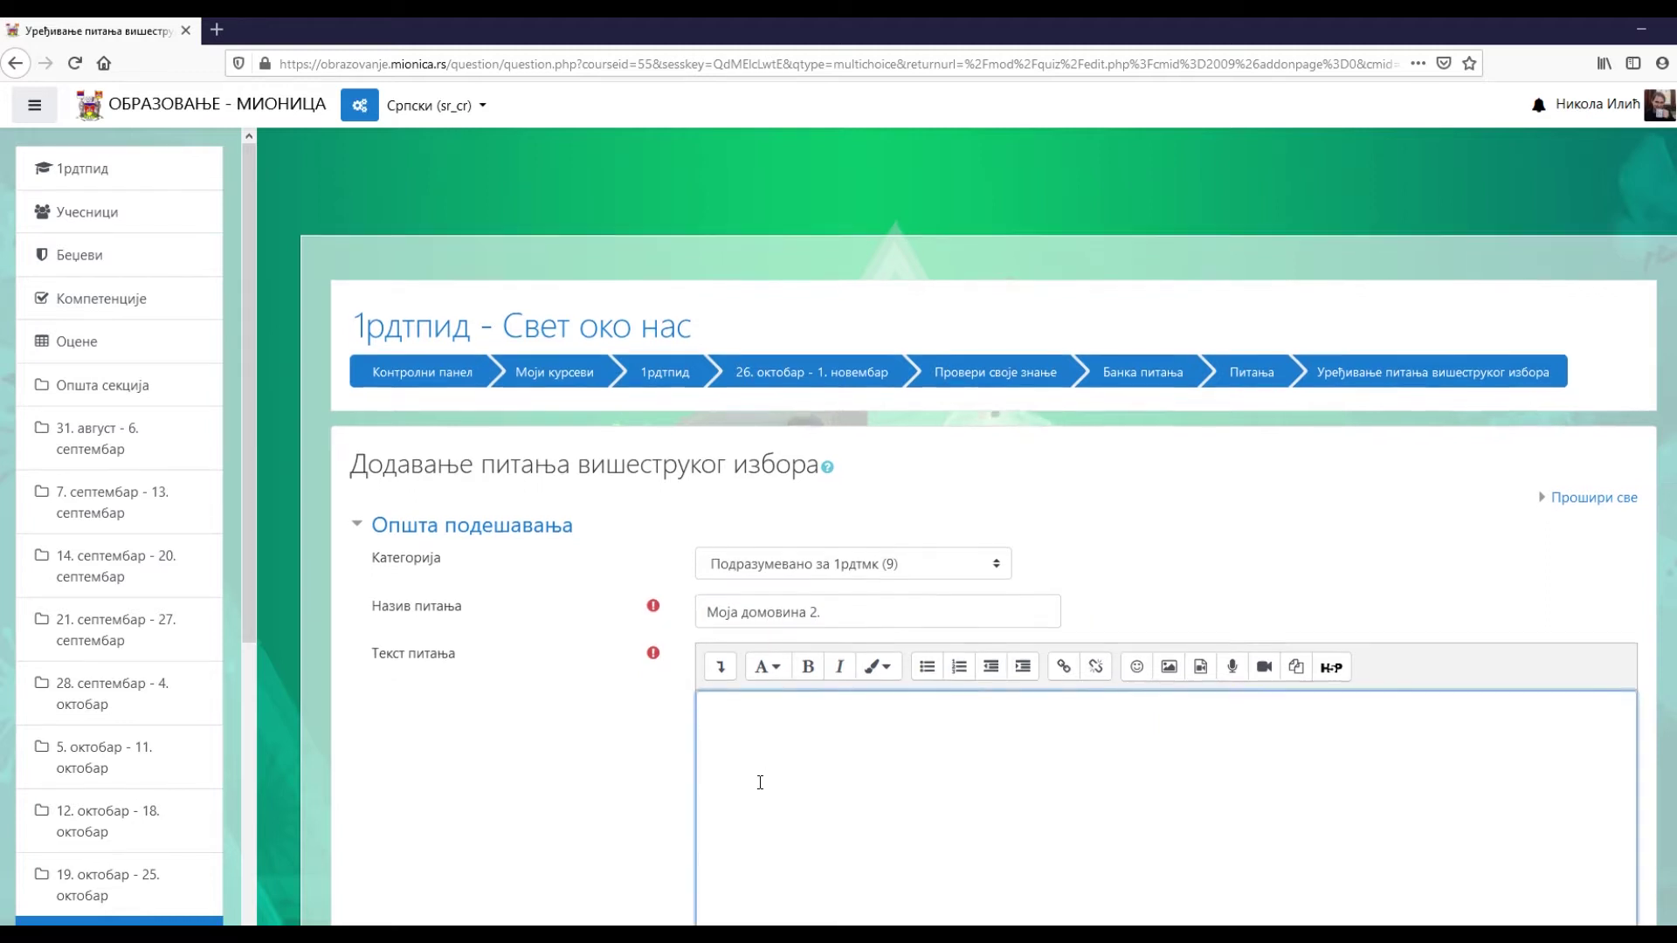
{"action": "type", "text": "Од датих држава и"}
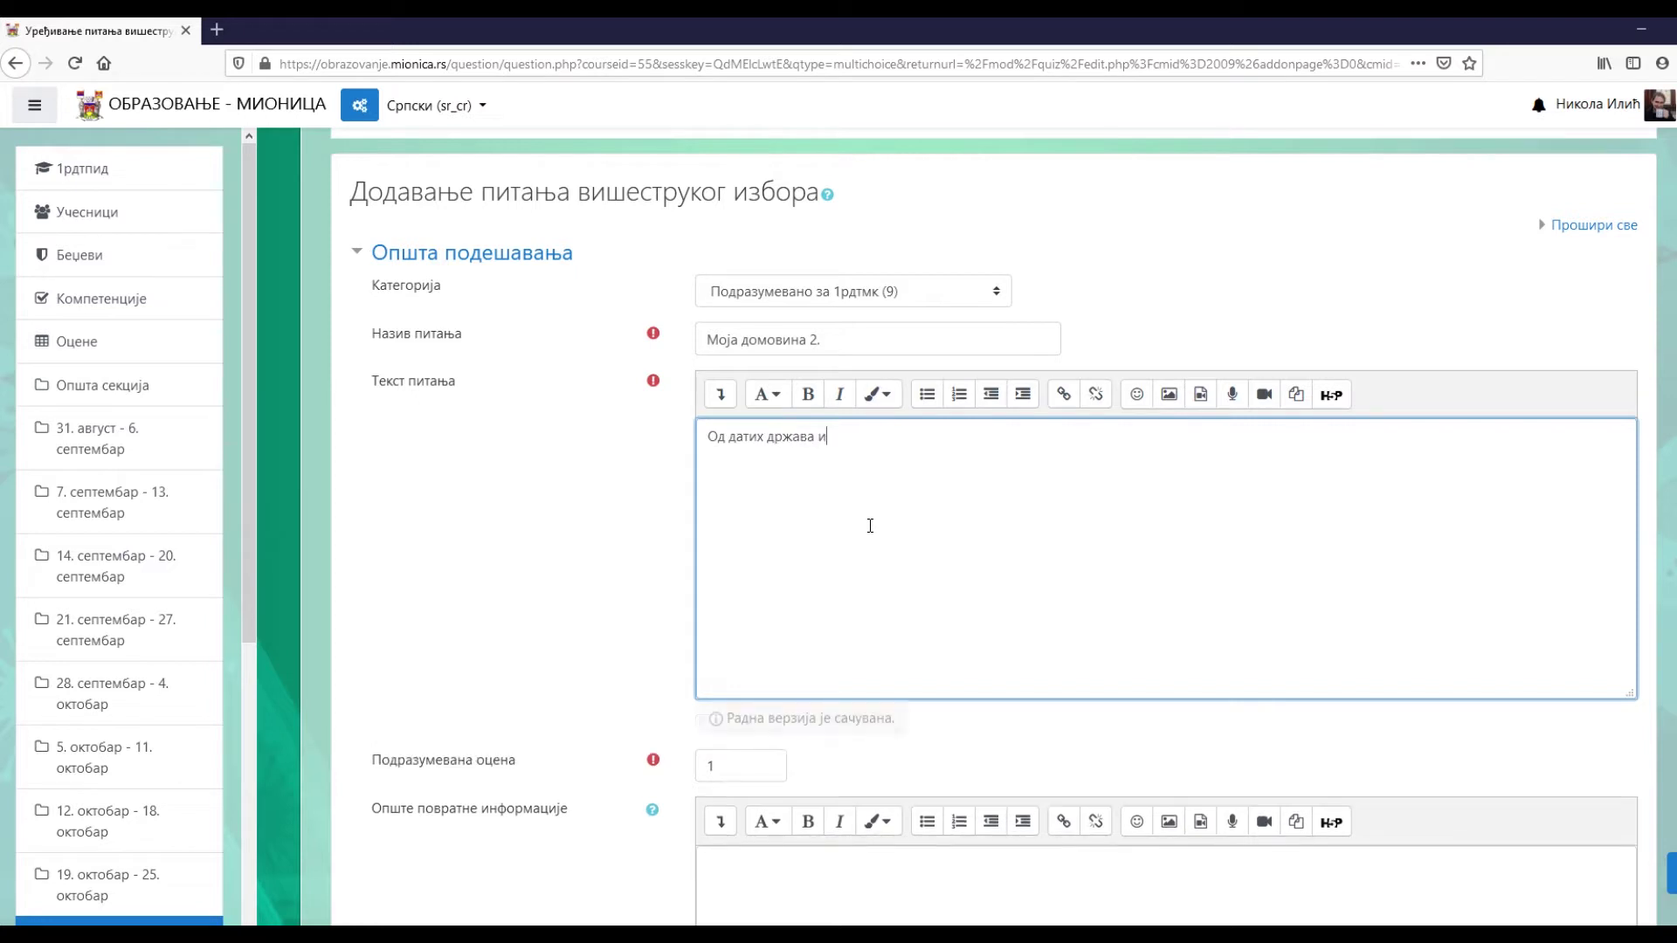
{"action": "type", "text": "забери  н"}
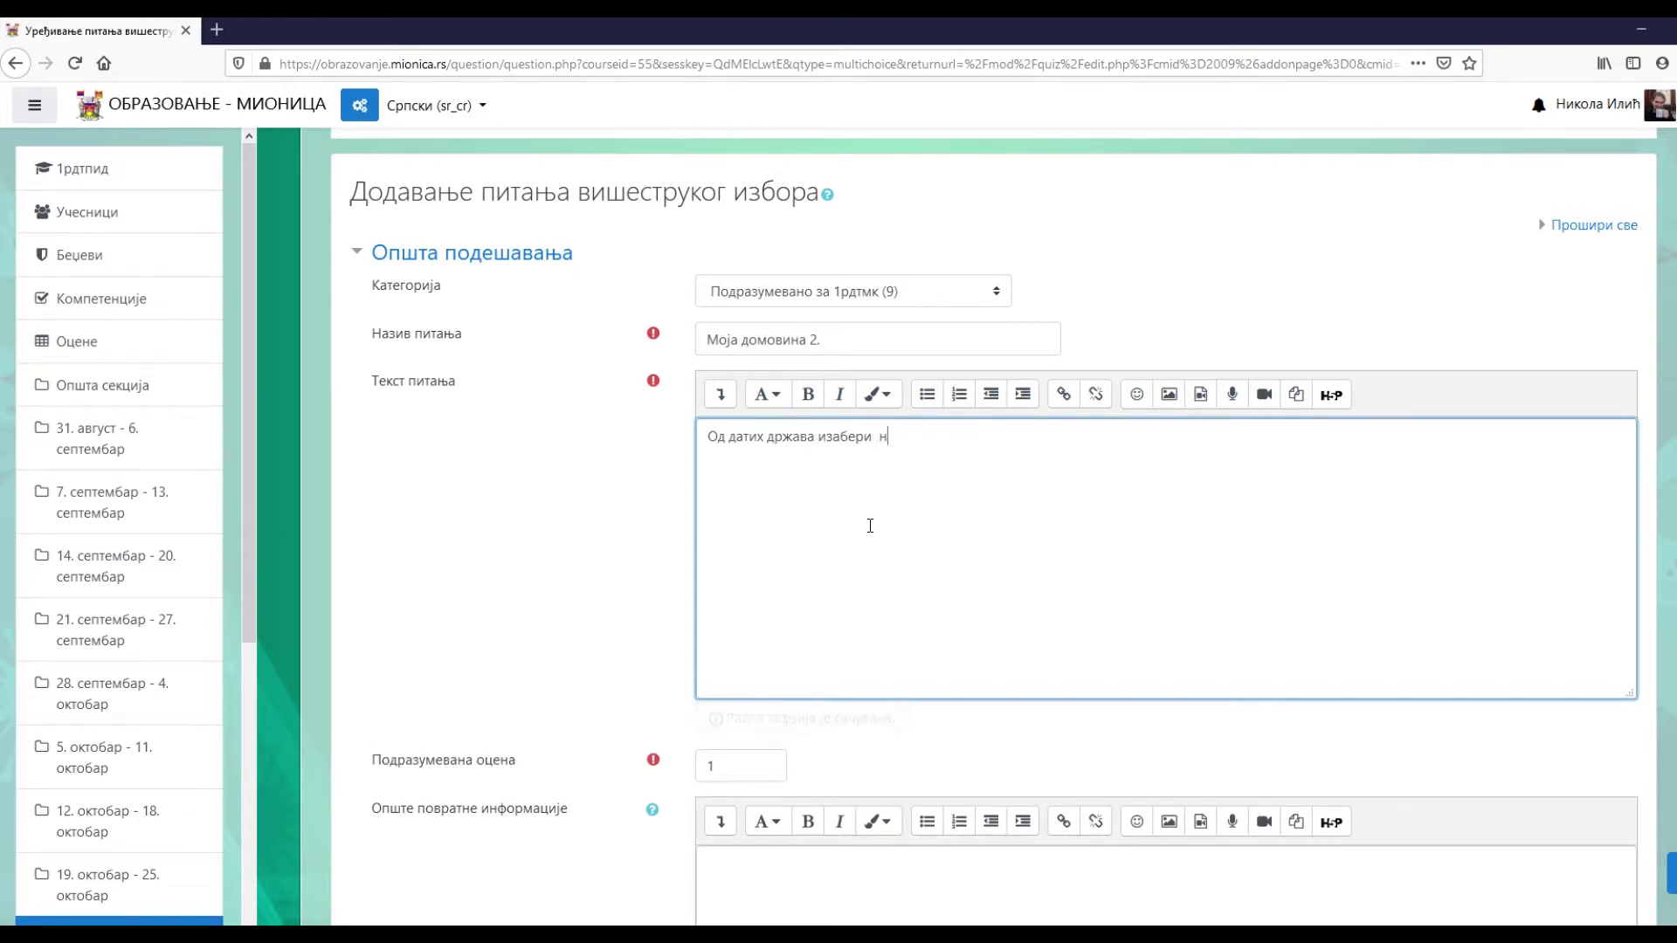
{"action": "type", "text": "азиве само оних које се граниче са Срб"}
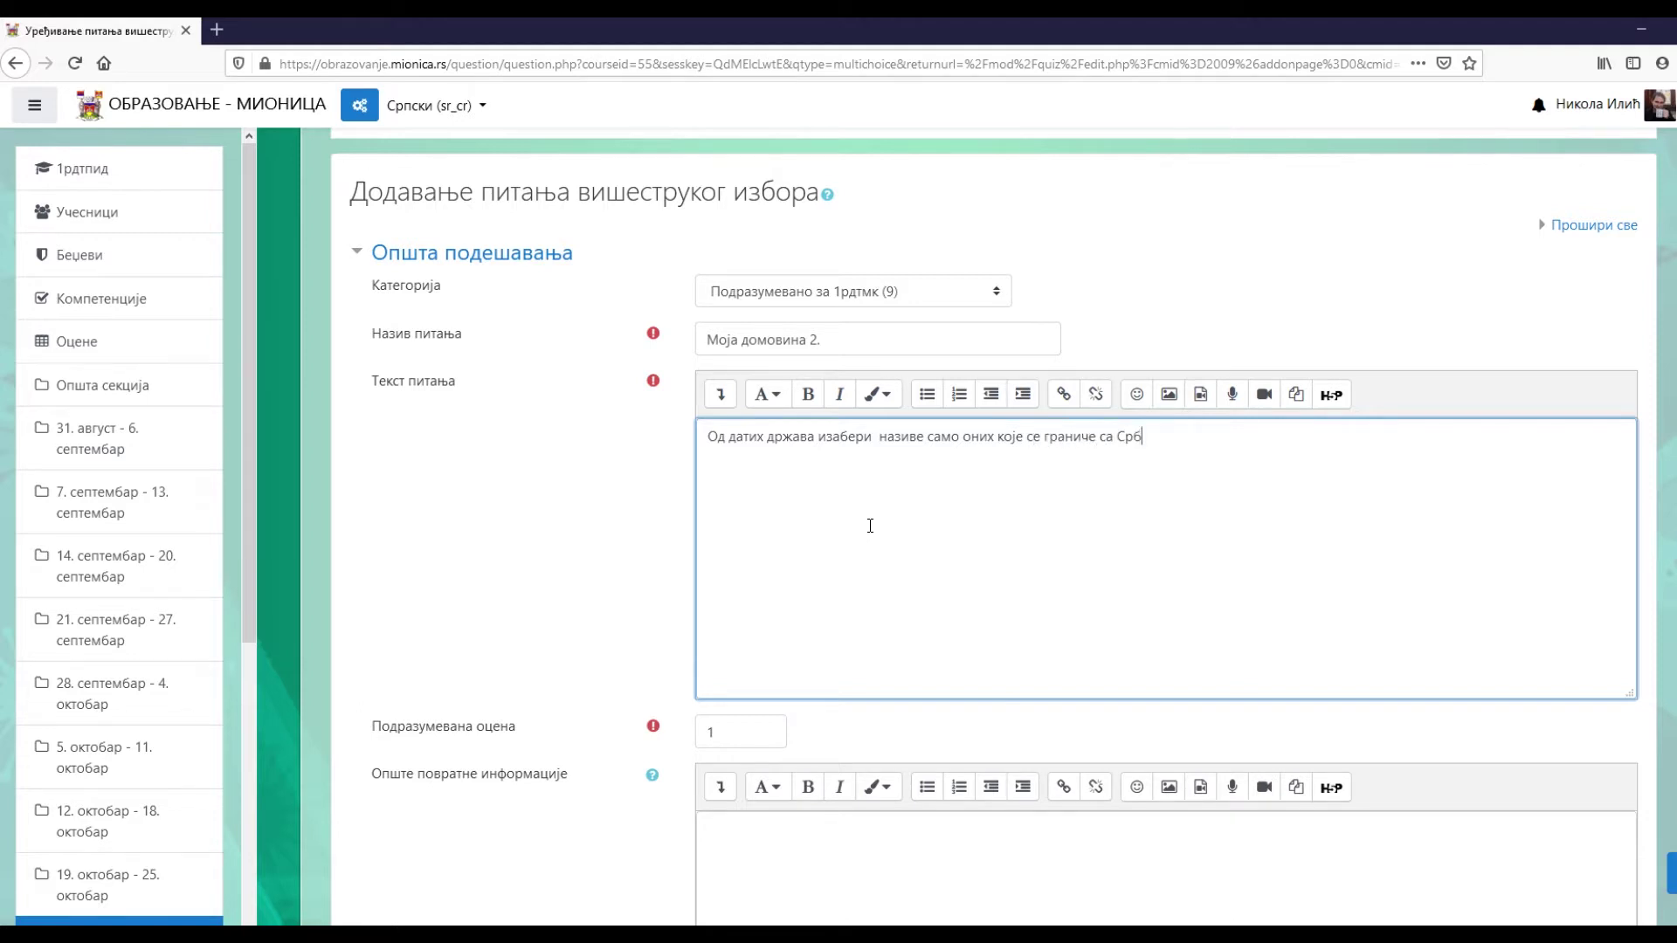
{"action": "type", "text": "ијом."}
{"action": "left_click", "coordinate": [626, 606]}
- Allow several correct answers for the question by choosing the option Дозвољен избор више одговора
{"action": "scroll", "coordinate": [614, 628], "scroll_direction": "down", "scroll_amount": 4}
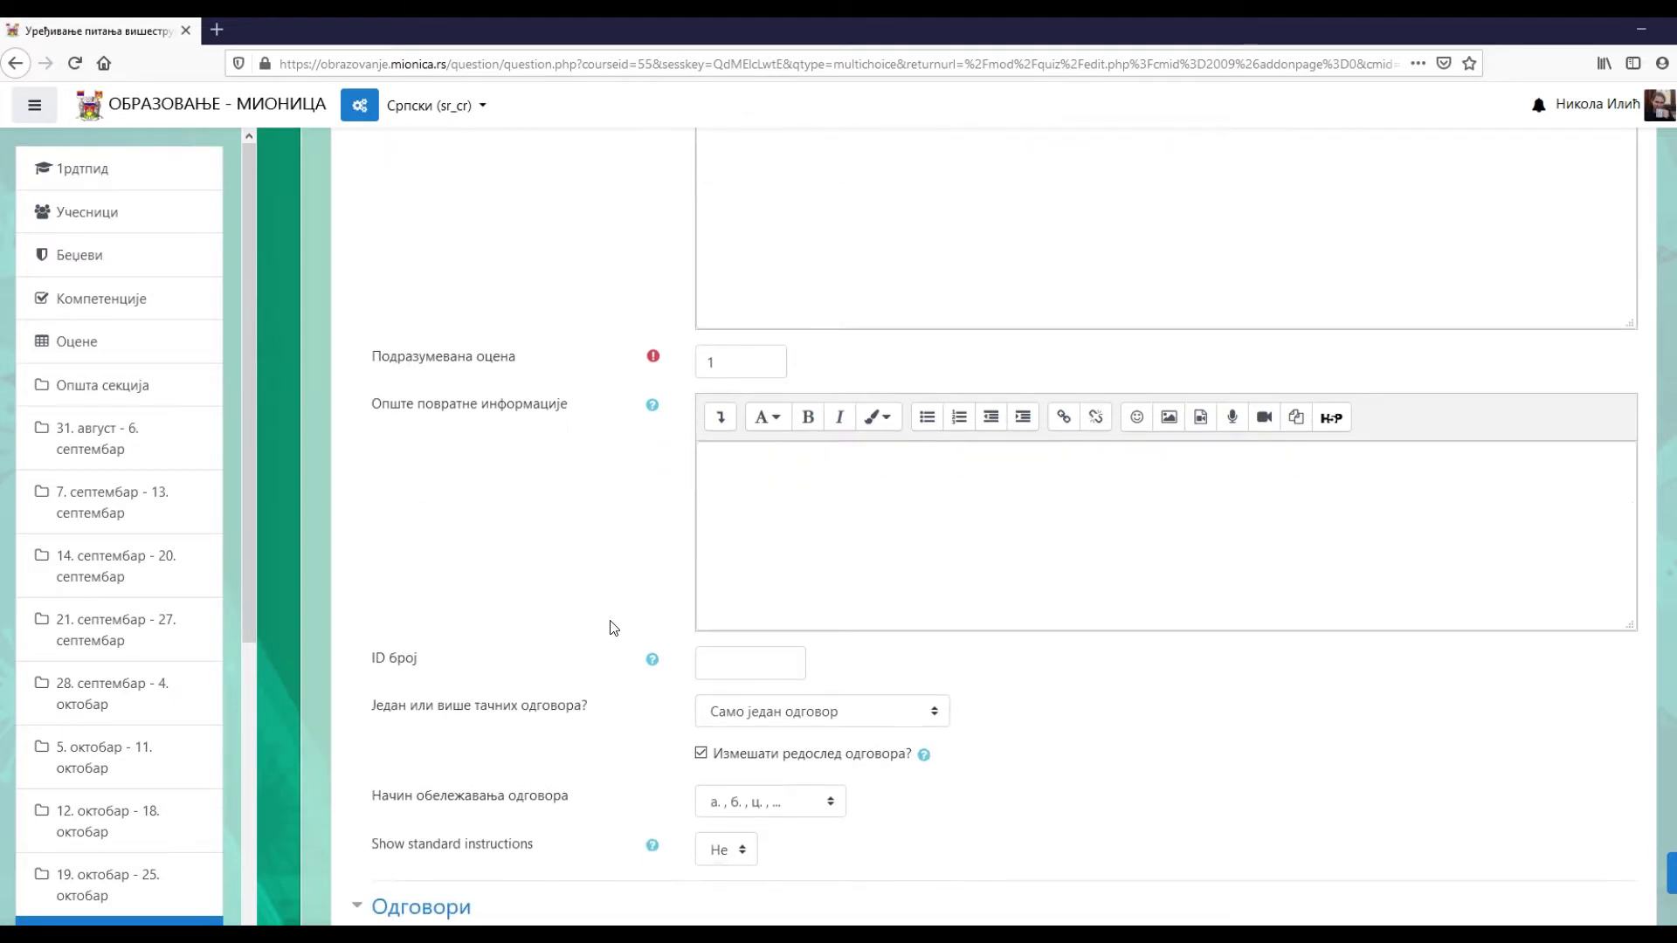
{"action": "left_click", "coordinate": [938, 713]}
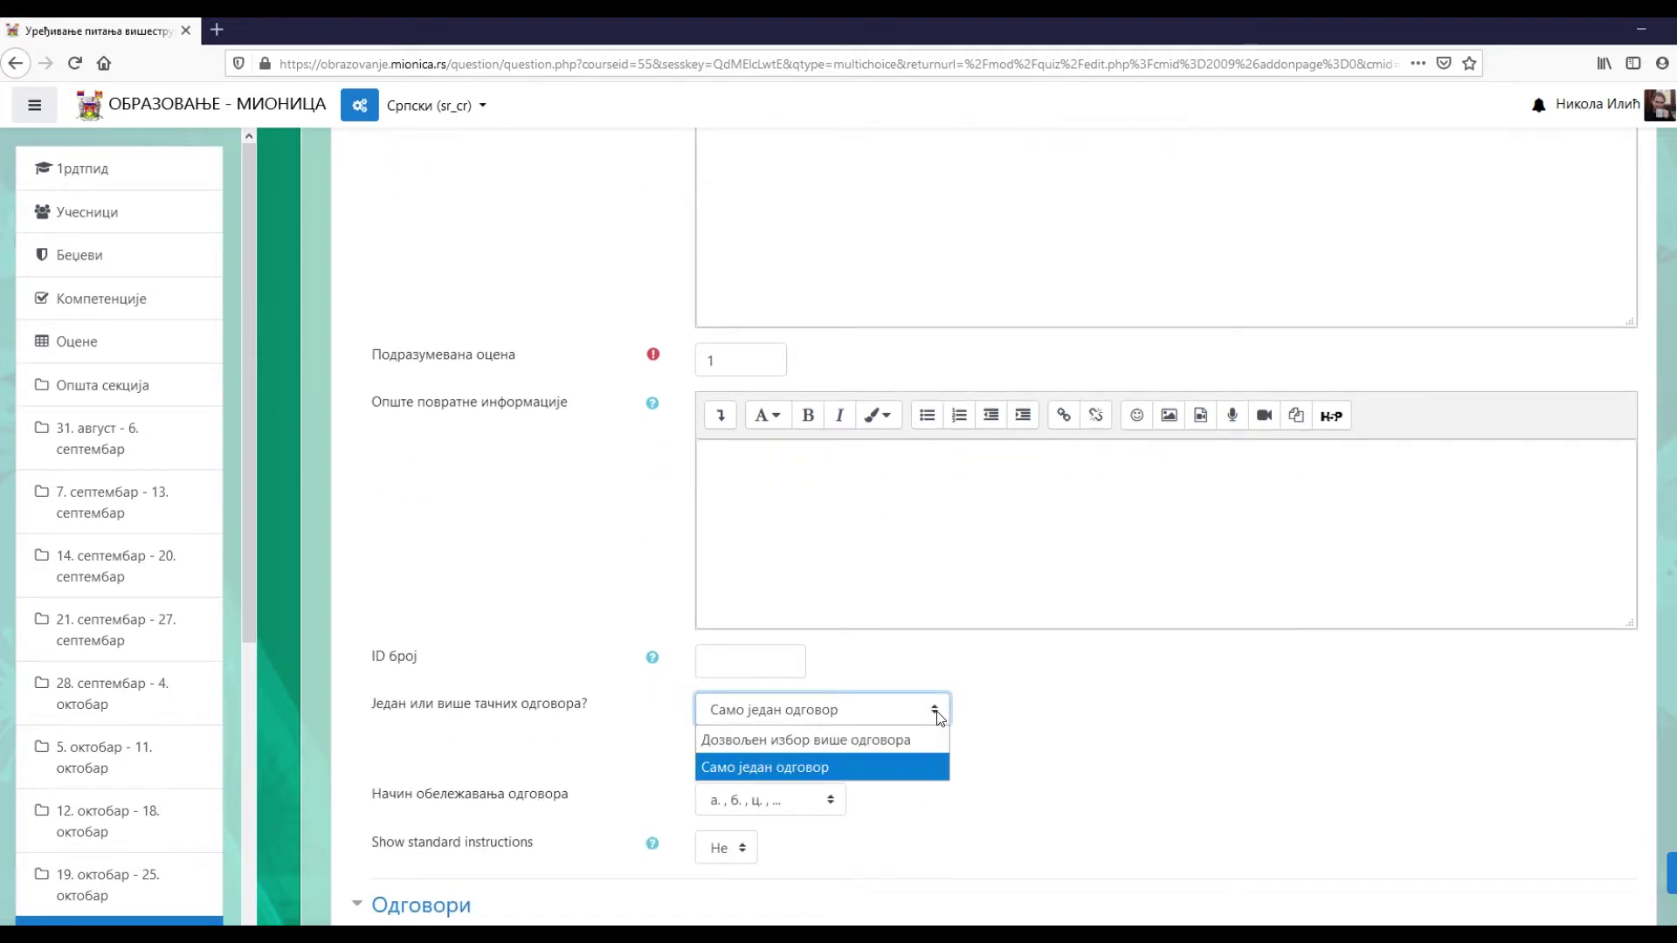
{"action": "left_click", "coordinate": [868, 743]}
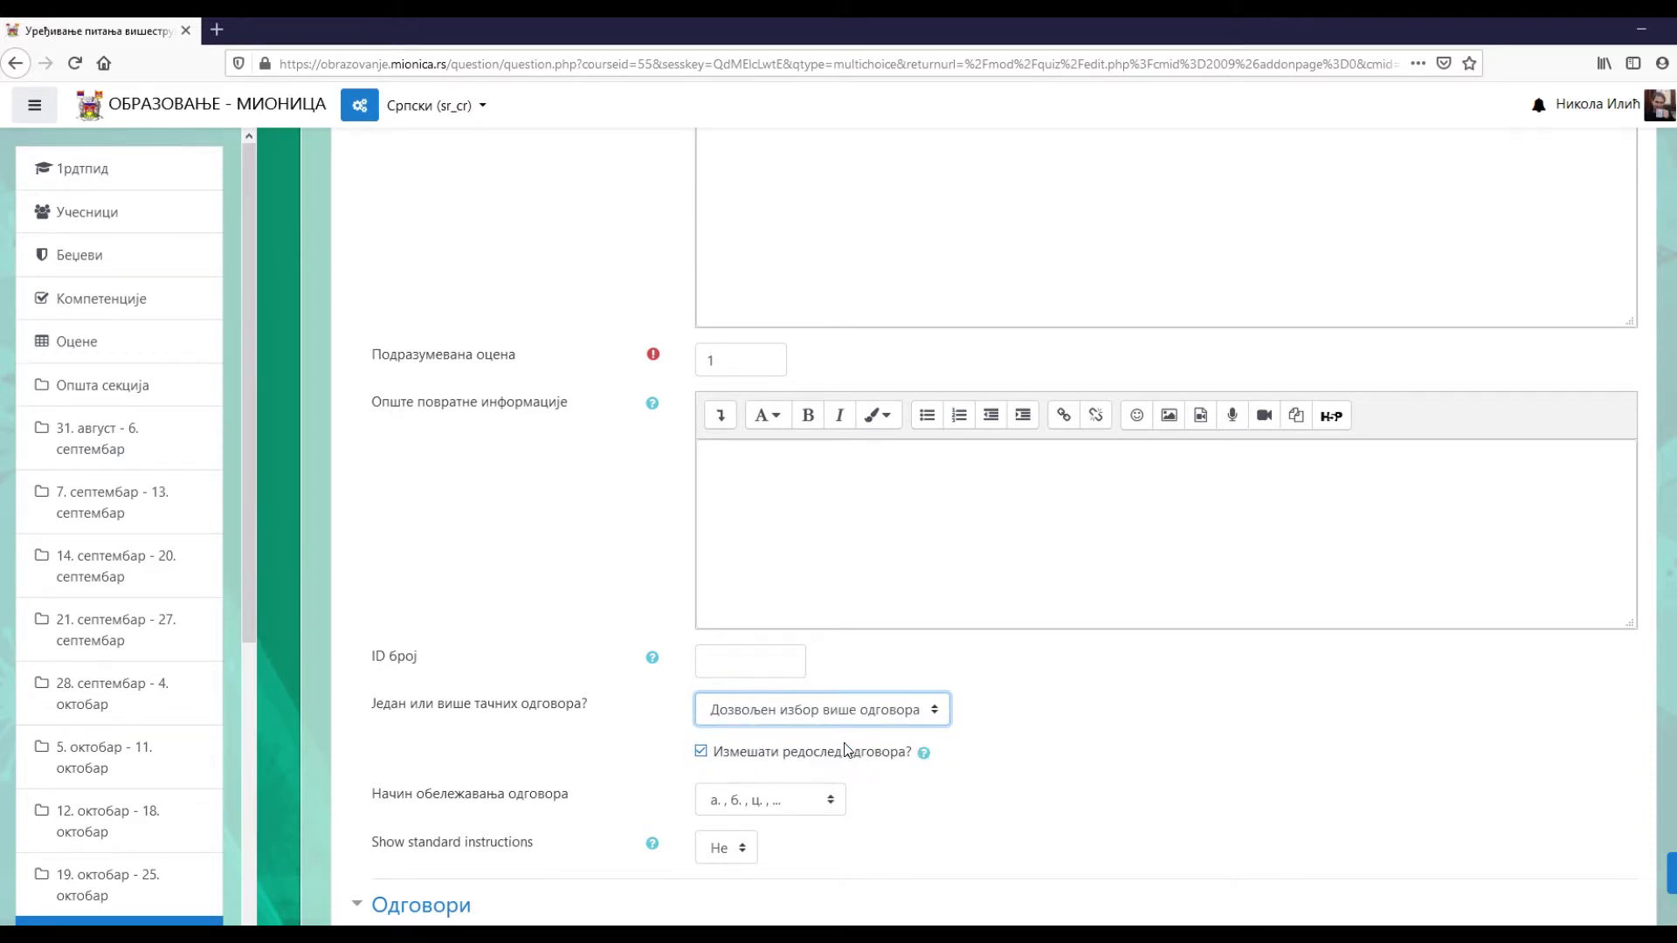
{"action": "left_click_drag", "start_coordinate": [375, 794], "coordinate": [577, 797]}
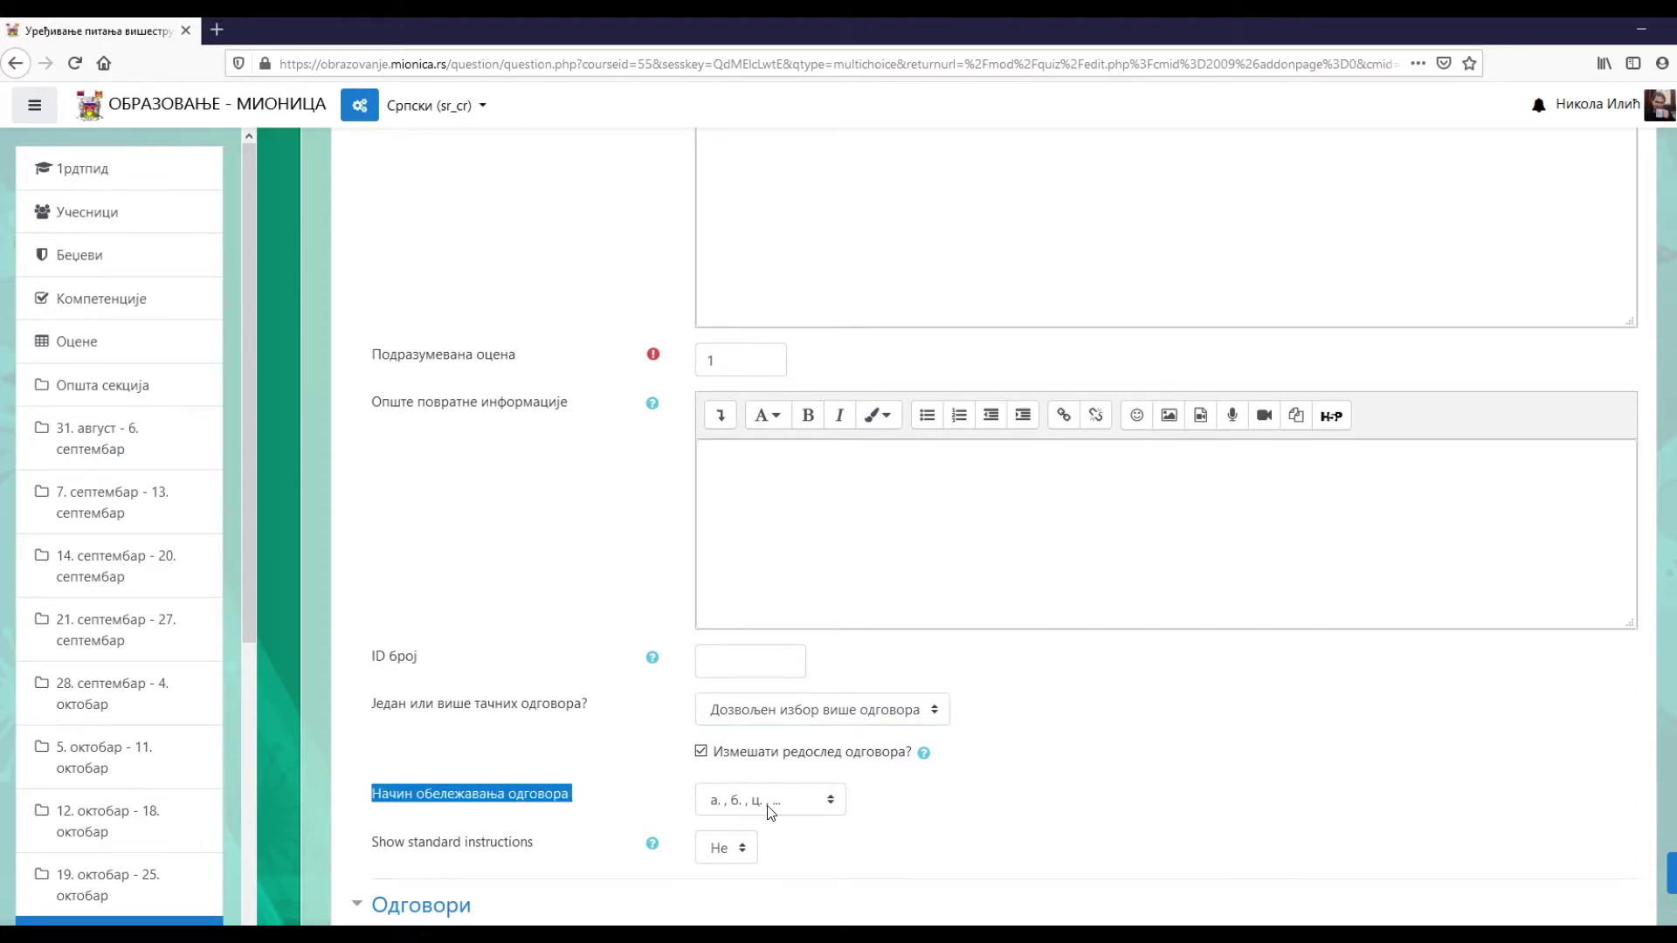
- Enter "Хрватска" as answer 1 and "Мађарска" as answer 2
{"action": "scroll", "coordinate": [977, 812], "scroll_direction": "down", "scroll_amount": 2}
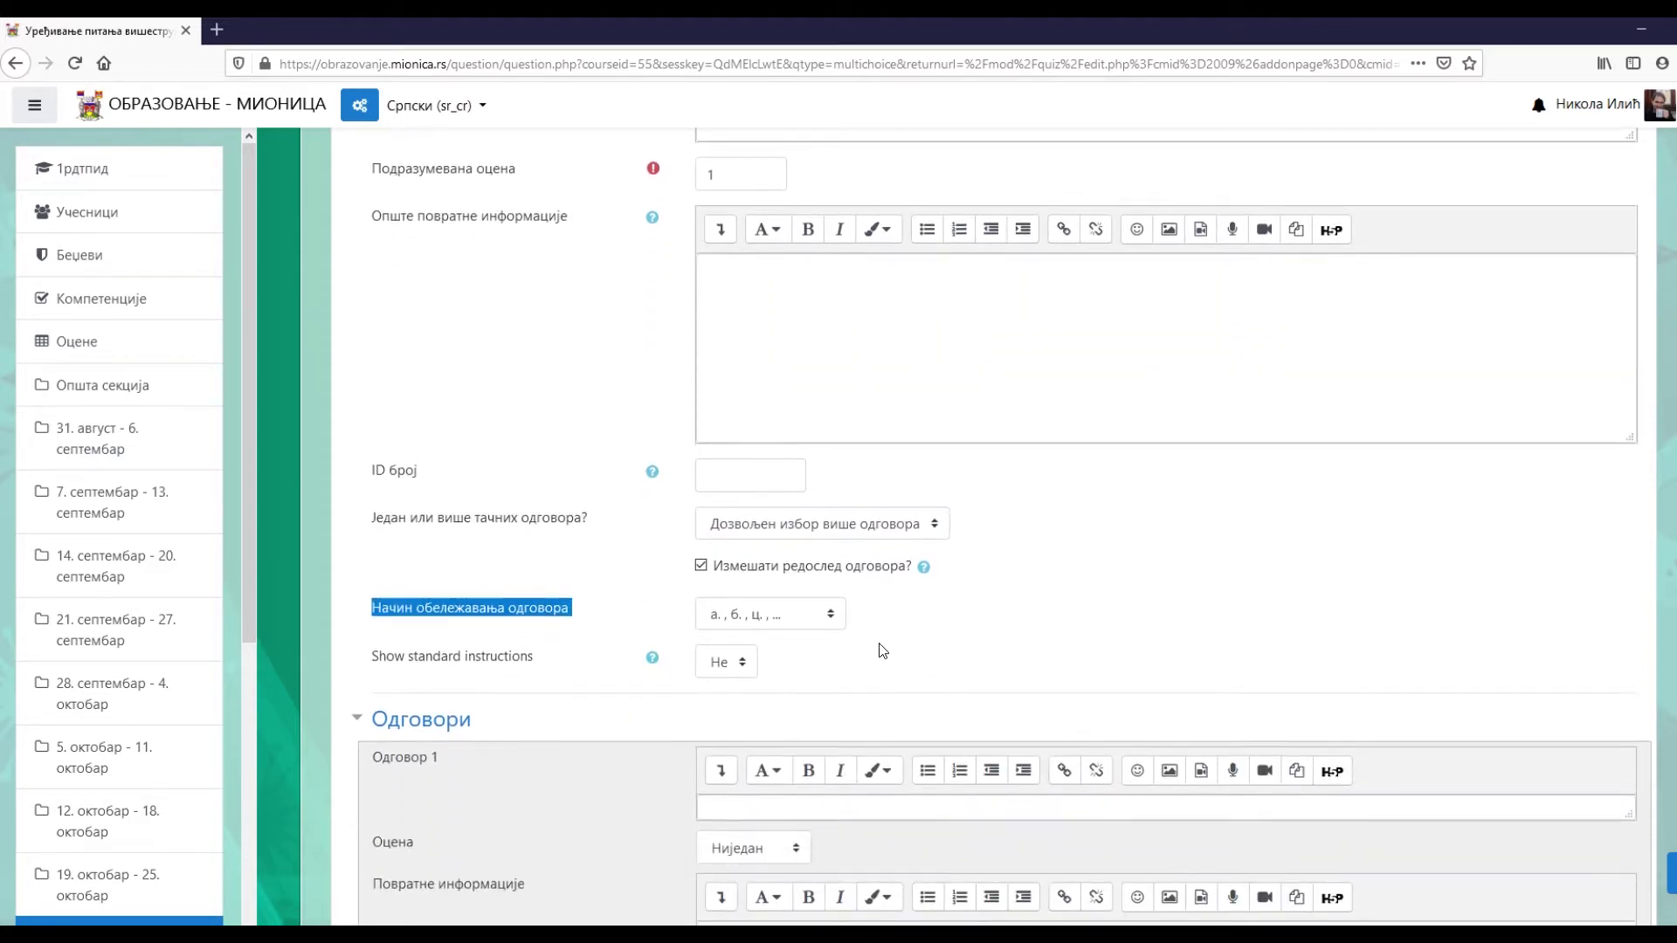
{"action": "scroll", "coordinate": [863, 638], "scroll_direction": "down", "scroll_amount": 2}
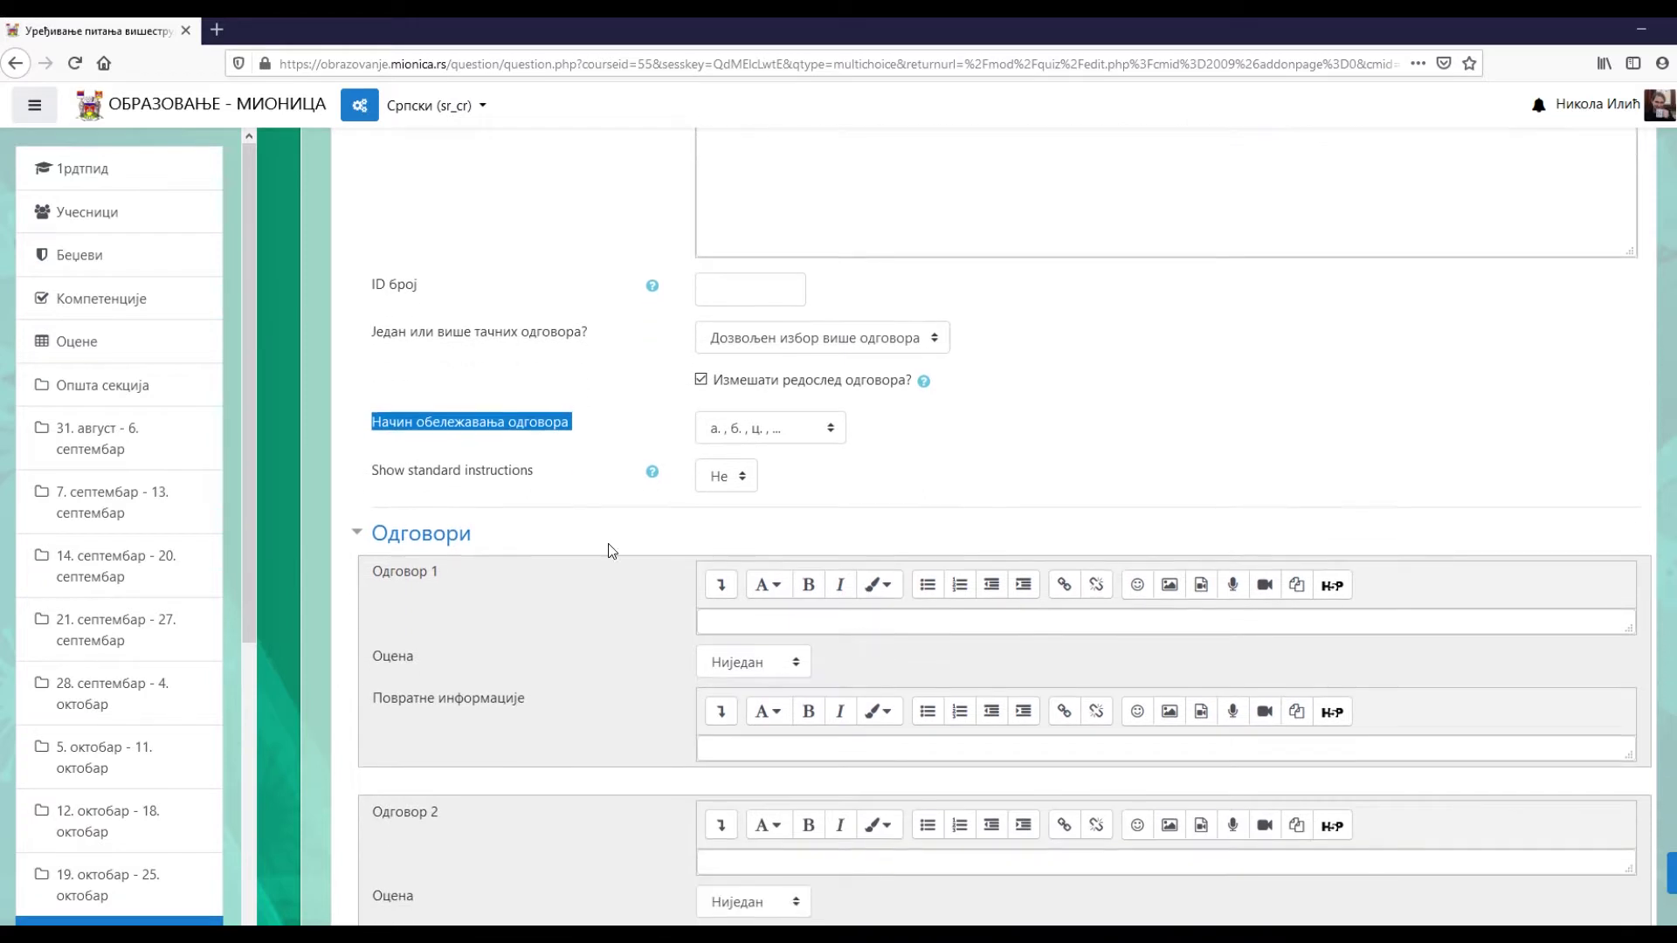
{"action": "left_click", "coordinate": [374, 534]}
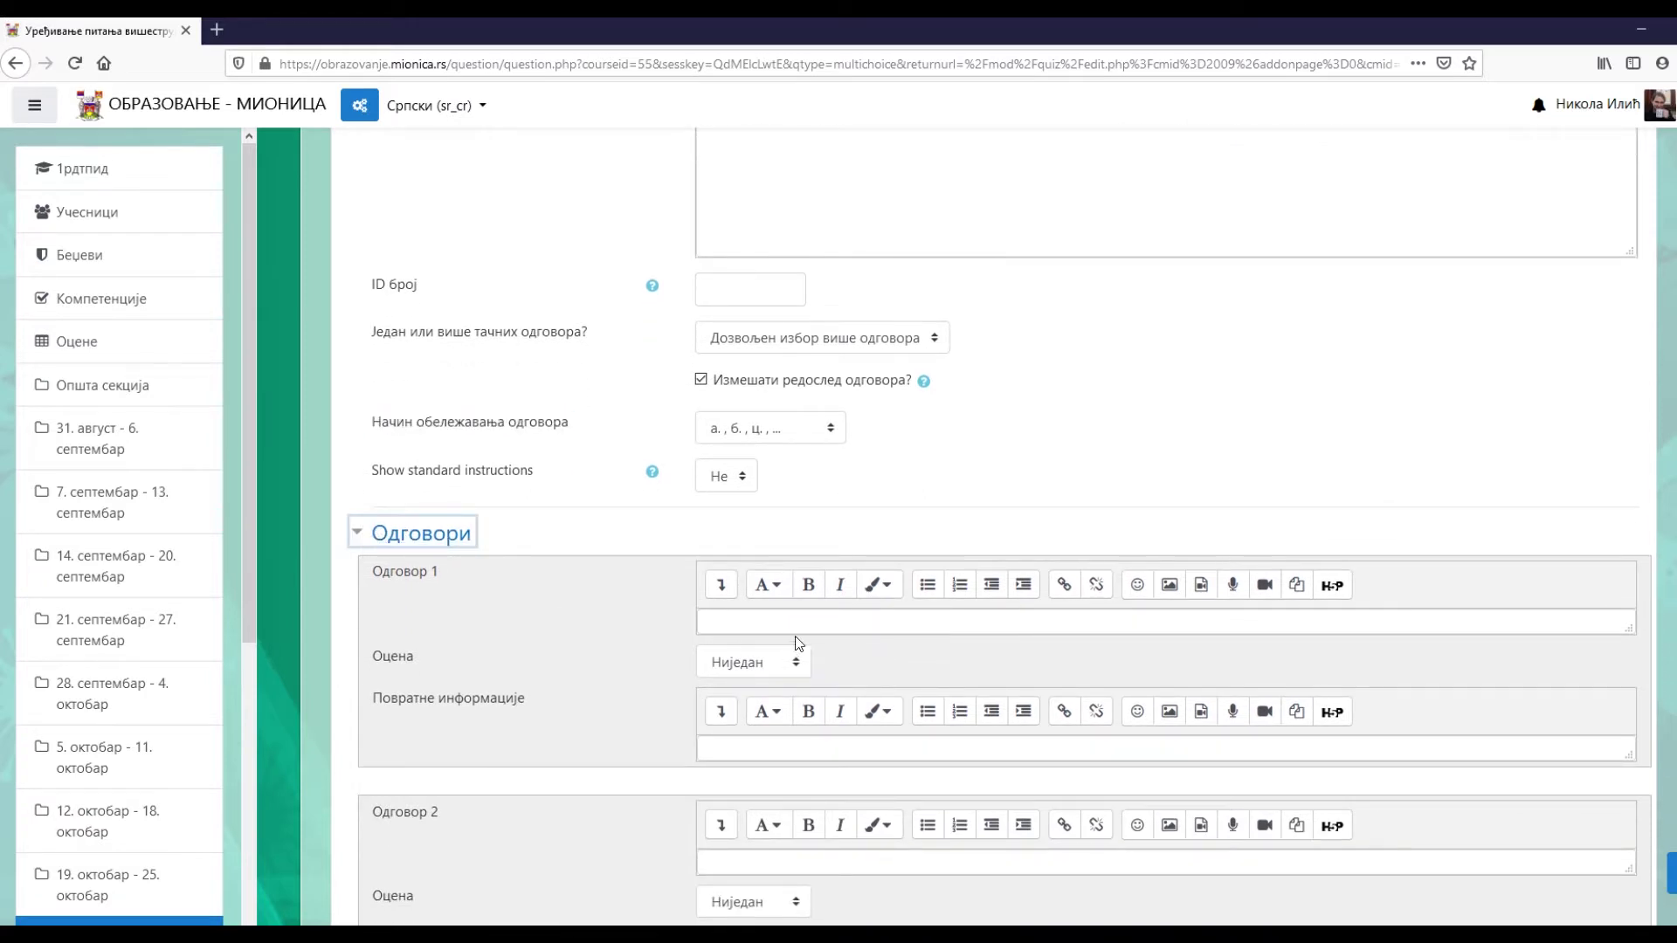
{"action": "left_click", "coordinate": [796, 623]}
{"action": "type", "text": "Хрватска"}
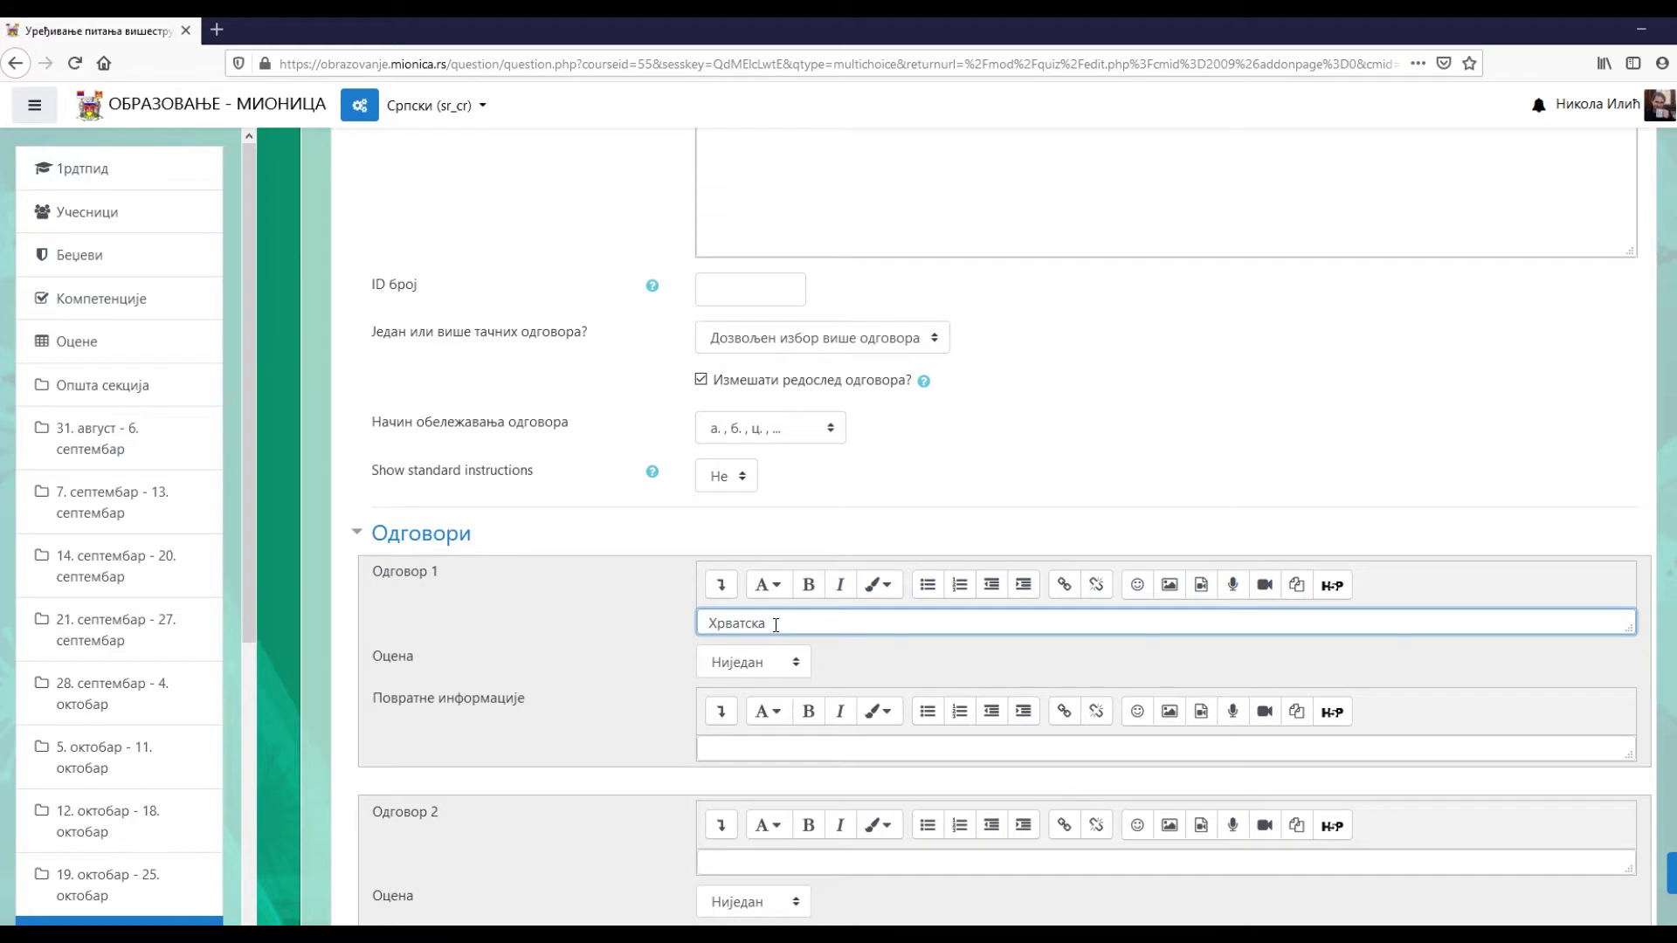
{"action": "scroll", "coordinate": [655, 648], "scroll_direction": "down", "scroll_amount": 2}
{"action": "left_click", "coordinate": [745, 801]}
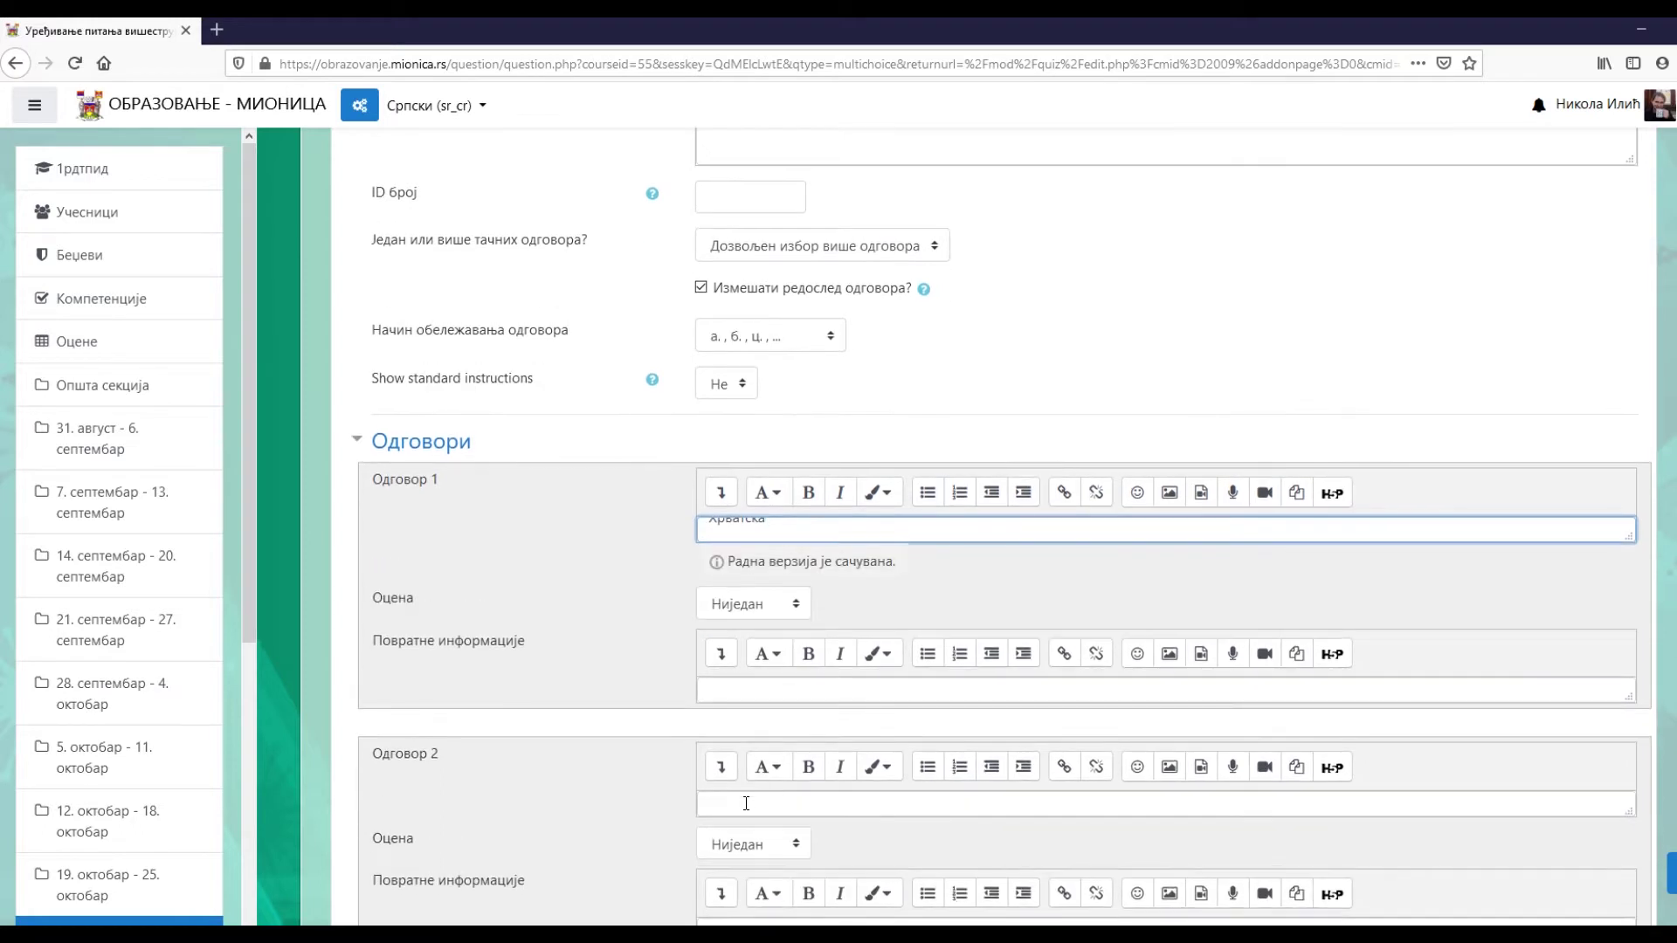
{"action": "scroll", "coordinate": [636, 594], "scroll_direction": "down", "scroll_amount": 2}
{"action": "type", "text": "Мађ"}
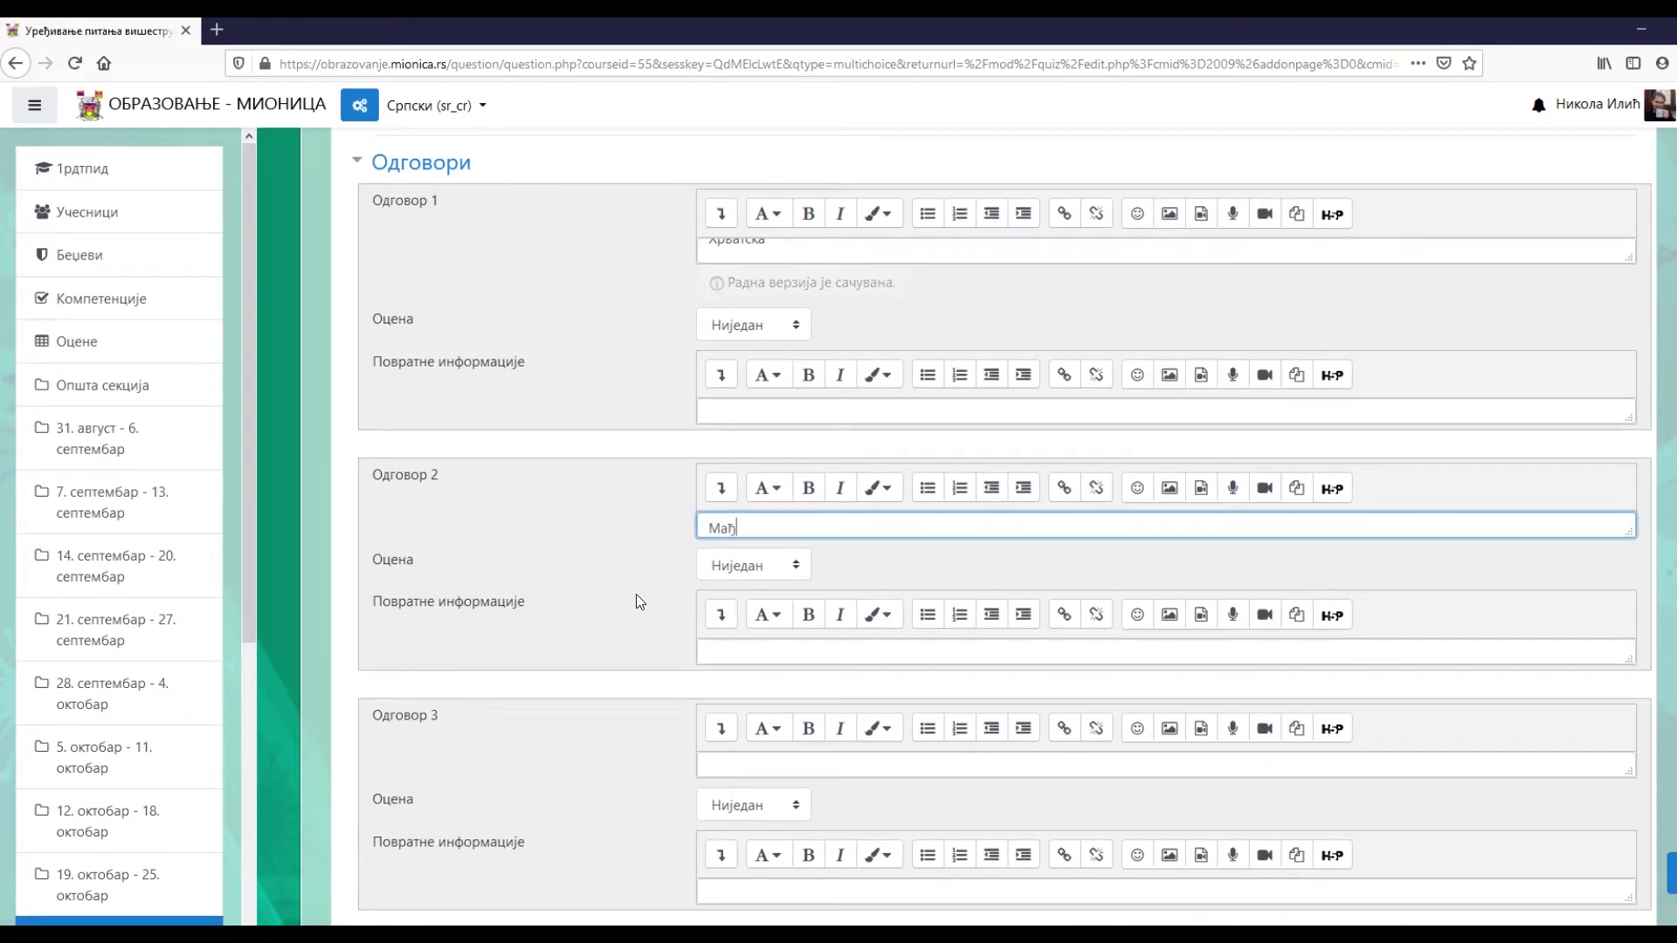
{"action": "type", "text": "арска"}
- Enter "Енглеска", "Русија" and "Бугарска" as answers 3, 4 and 5
{"action": "left_click", "coordinate": [732, 735]}
{"action": "type", "text": "Енглеска"}
{"action": "scroll", "coordinate": [580, 739], "scroll_direction": "down", "scroll_amount": 4}
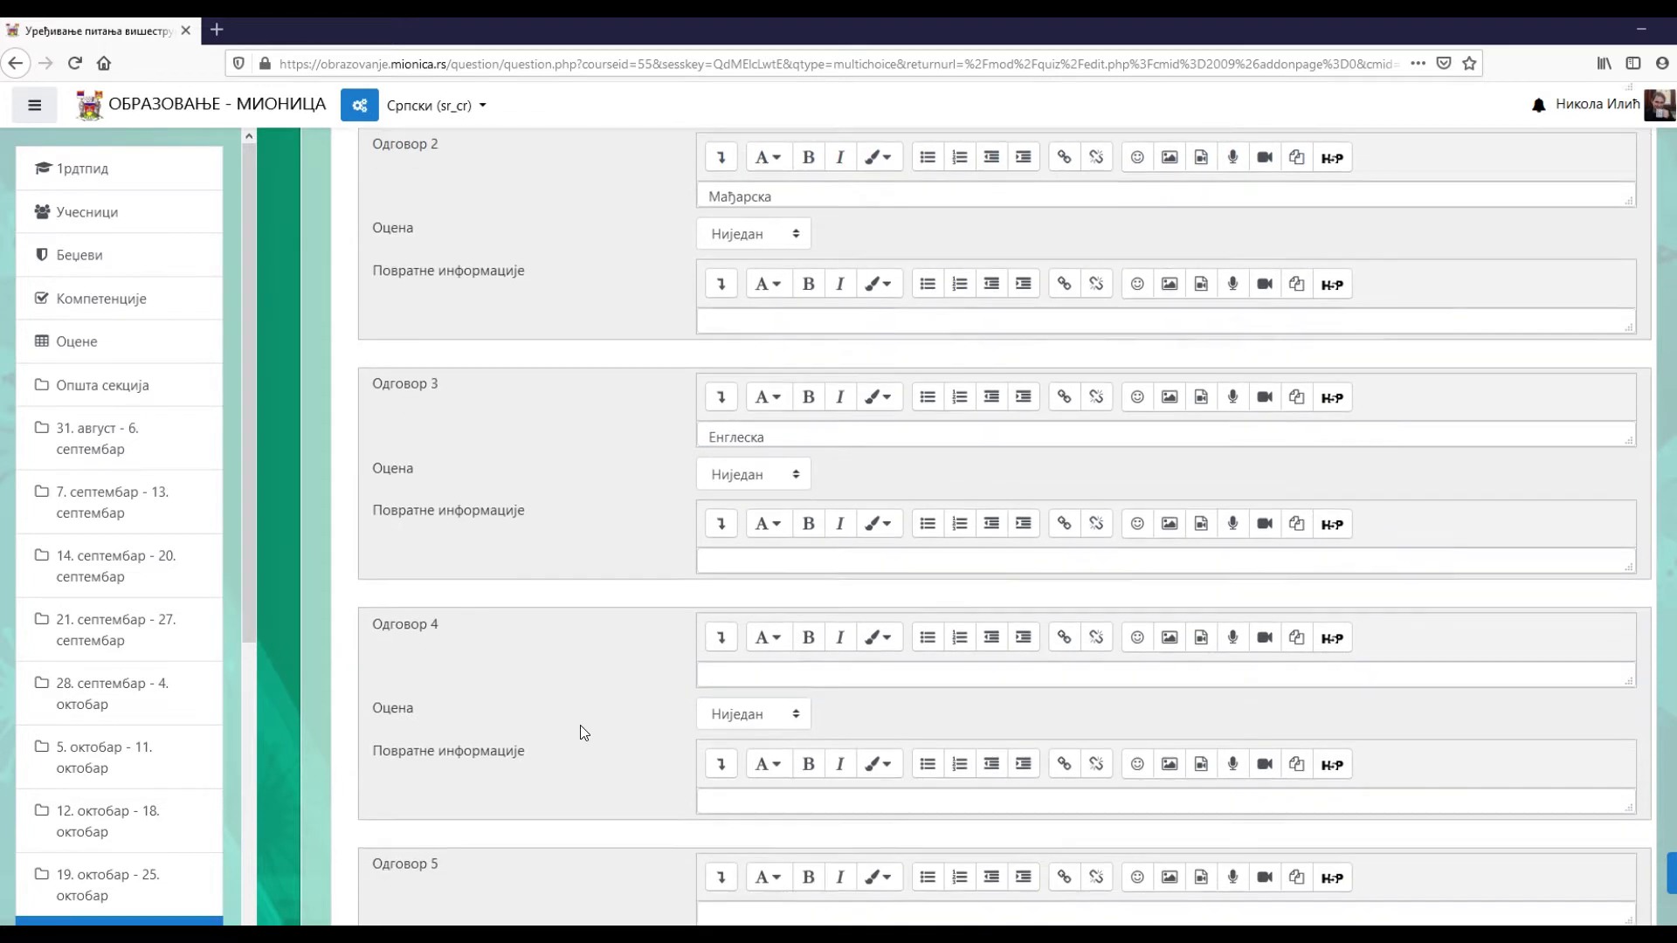
{"action": "left_click", "coordinate": [733, 596]}
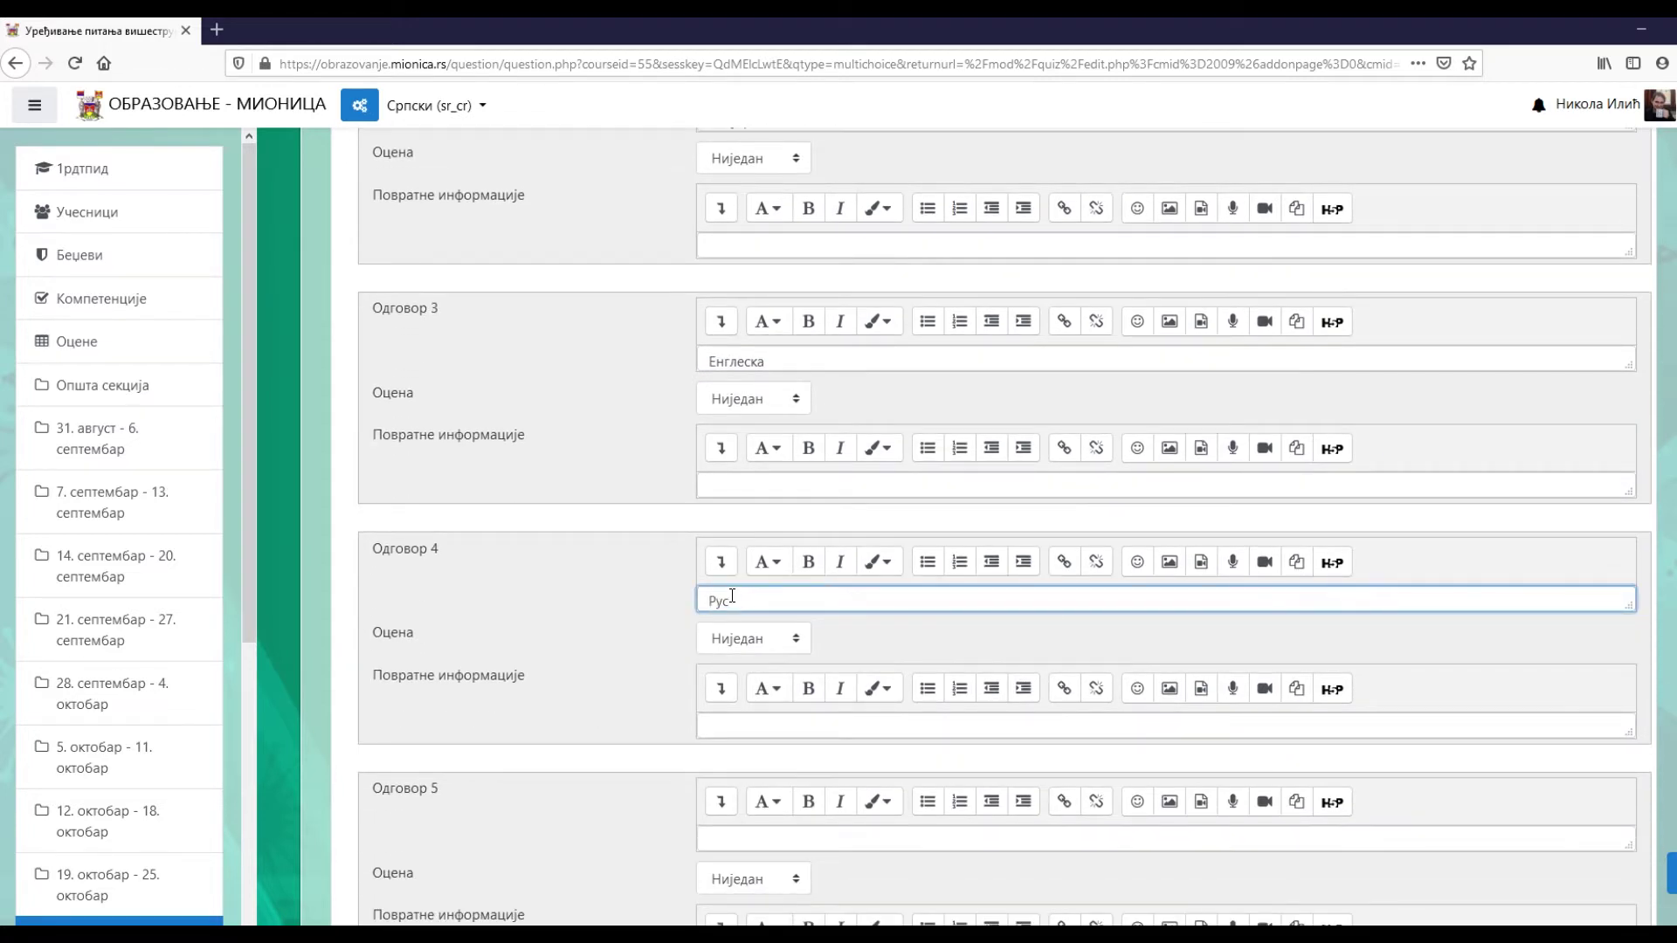
{"action": "scroll", "coordinate": [632, 664], "scroll_direction": "down", "scroll_amount": 3}
{"action": "left_click", "coordinate": [735, 552]}
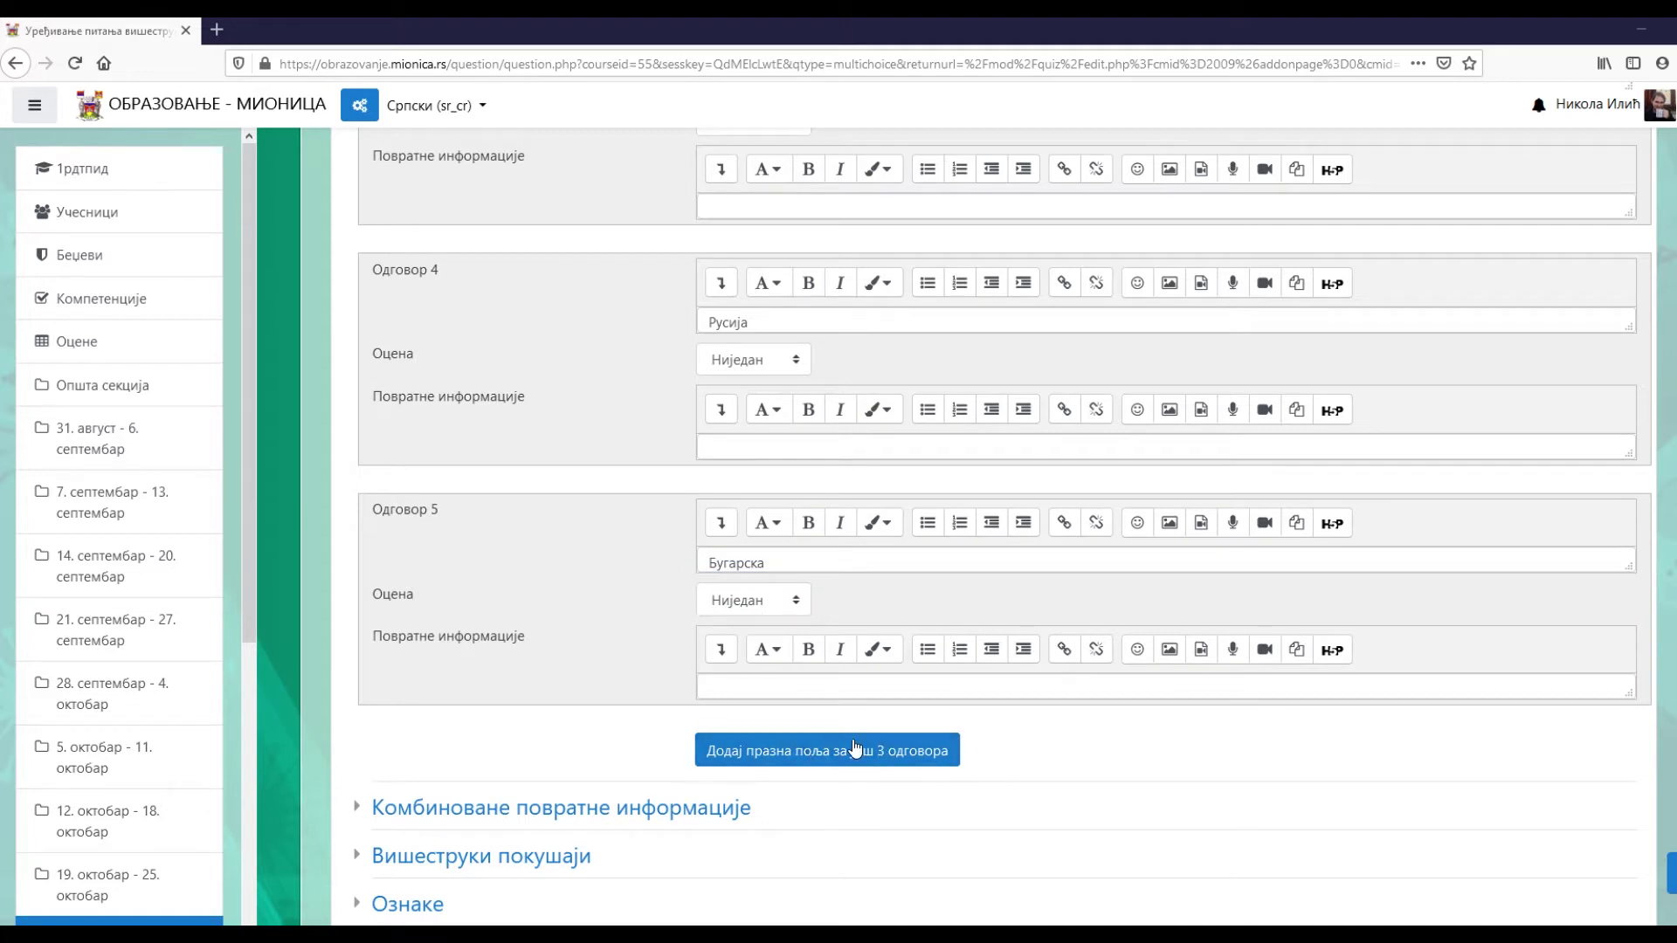
- Add blank fields for 3 more answers and enter "Немачка" as answer 6 and "Албанија" as answer 7
{"action": "left_click", "coordinate": [807, 763]}
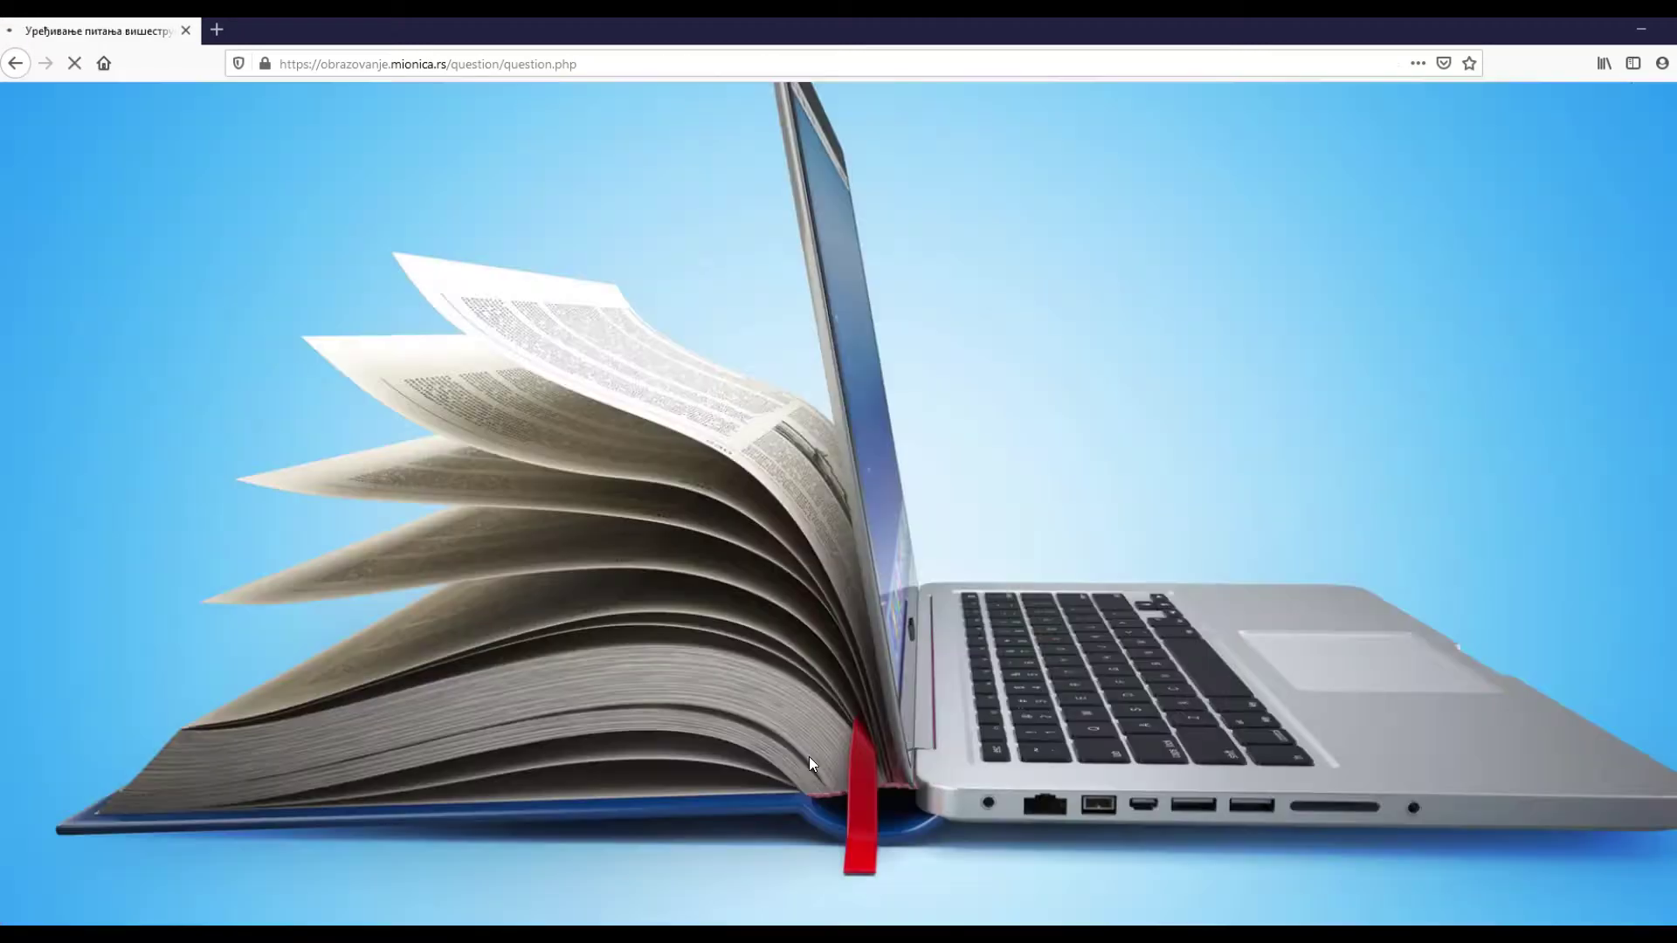
{"action": "scroll", "coordinate": [672, 730], "scroll_direction": "down", "scroll_amount": 20}
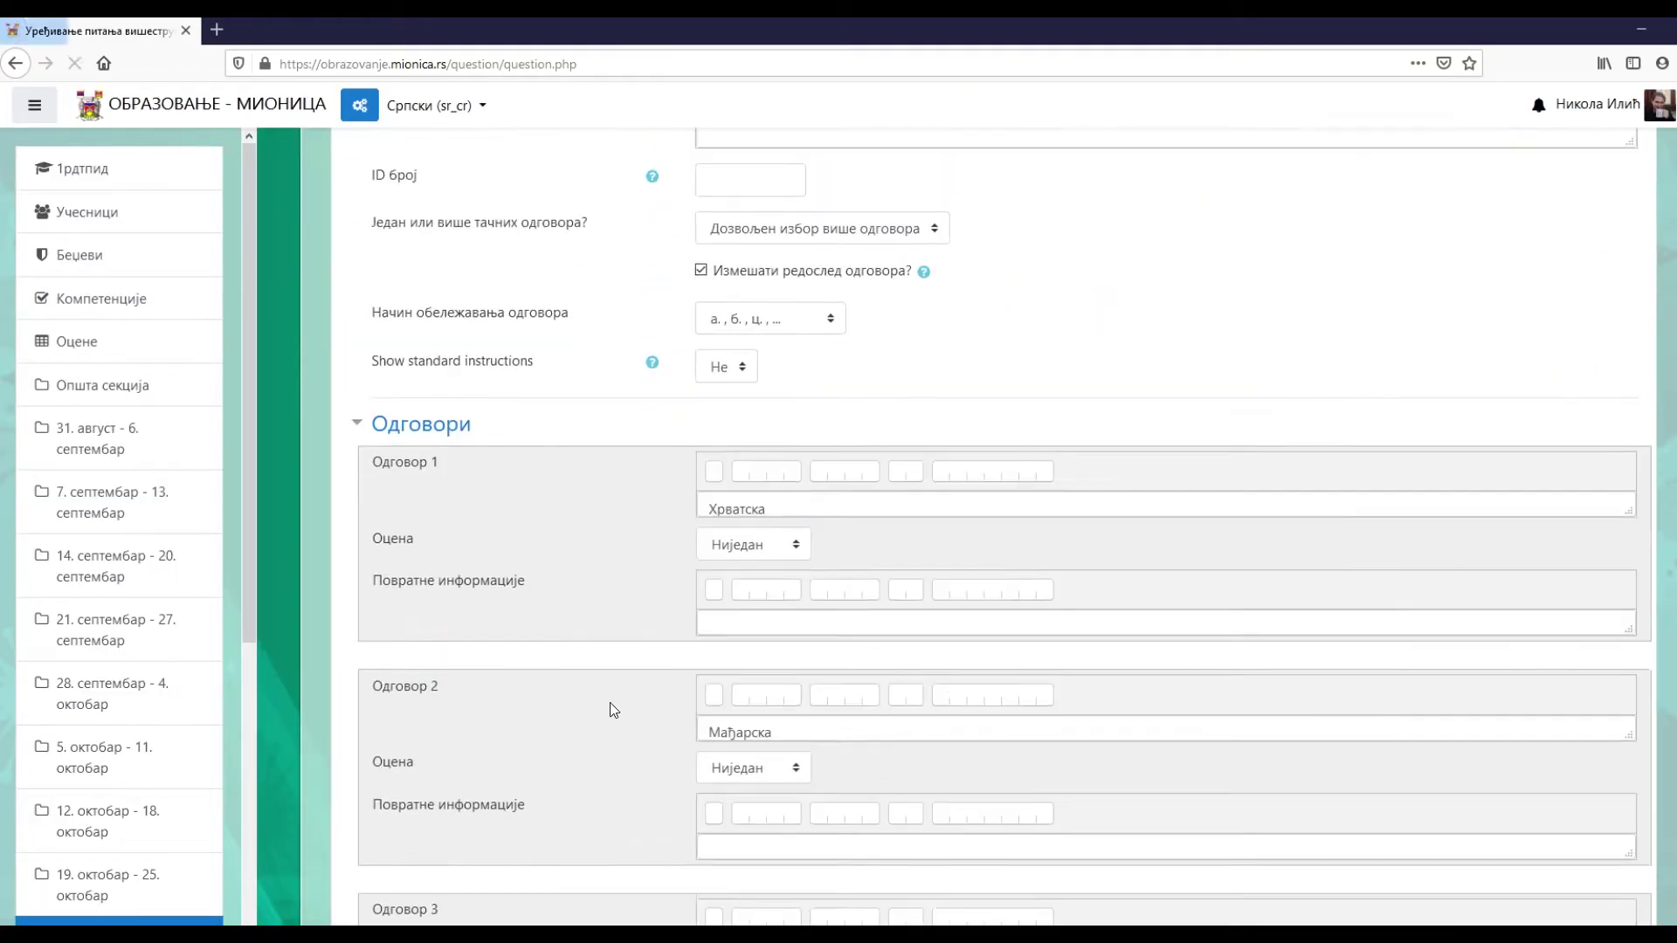
{"action": "scroll", "coordinate": [563, 694], "scroll_direction": "down", "scroll_amount": 5}
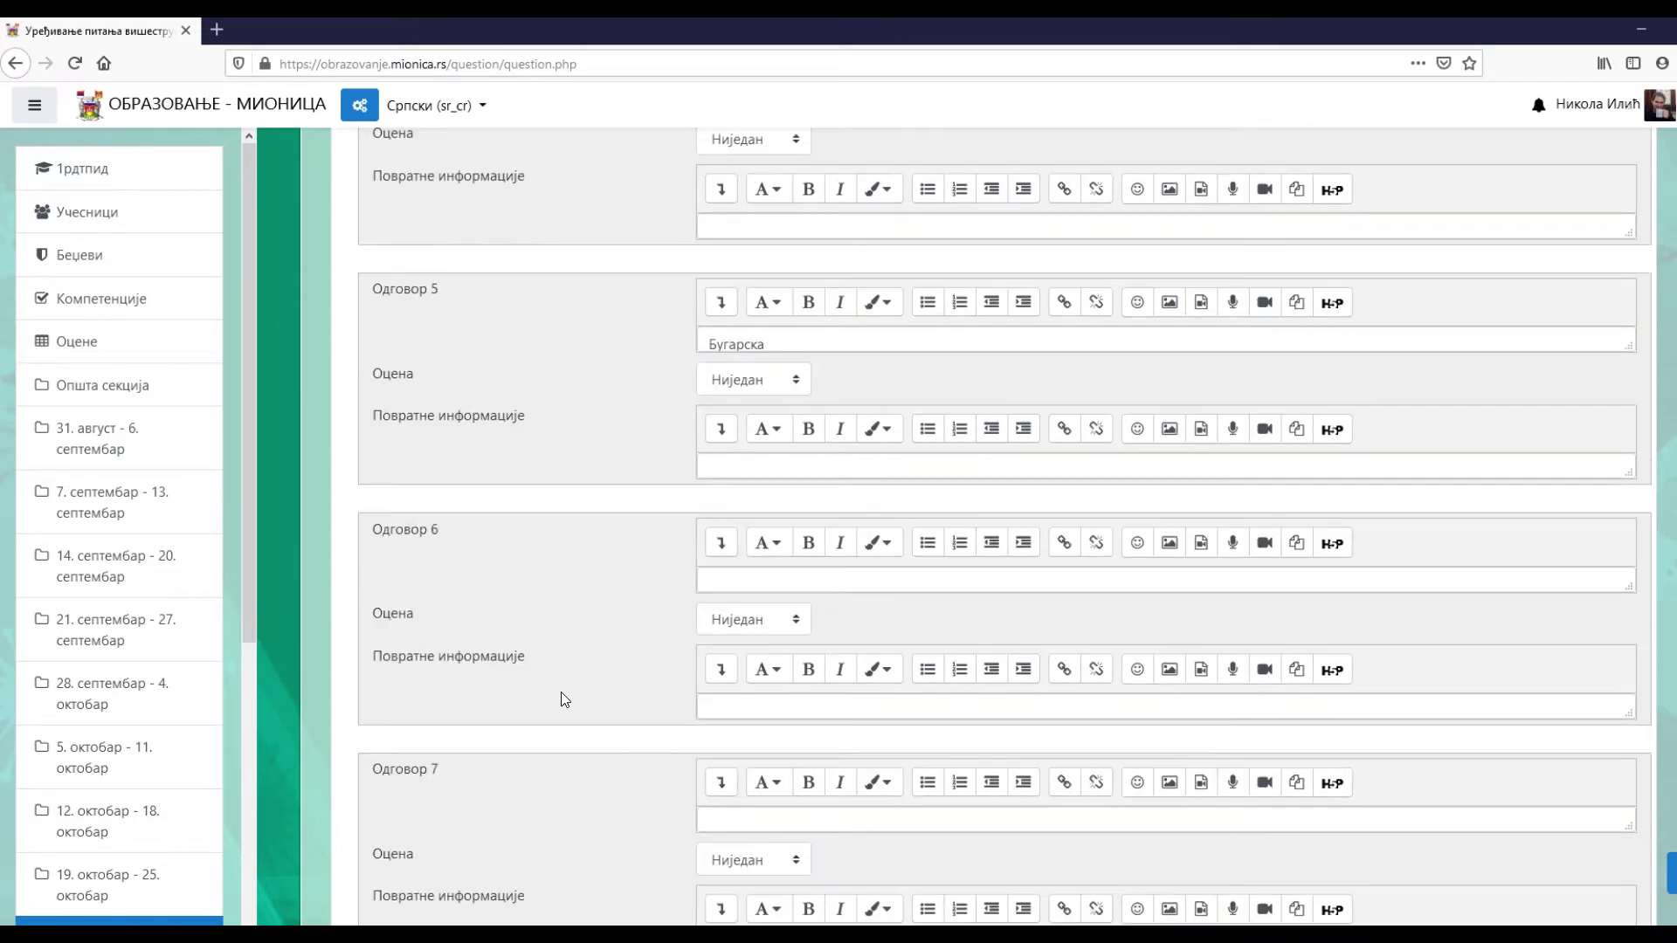
{"action": "left_click", "coordinate": [749, 475]}
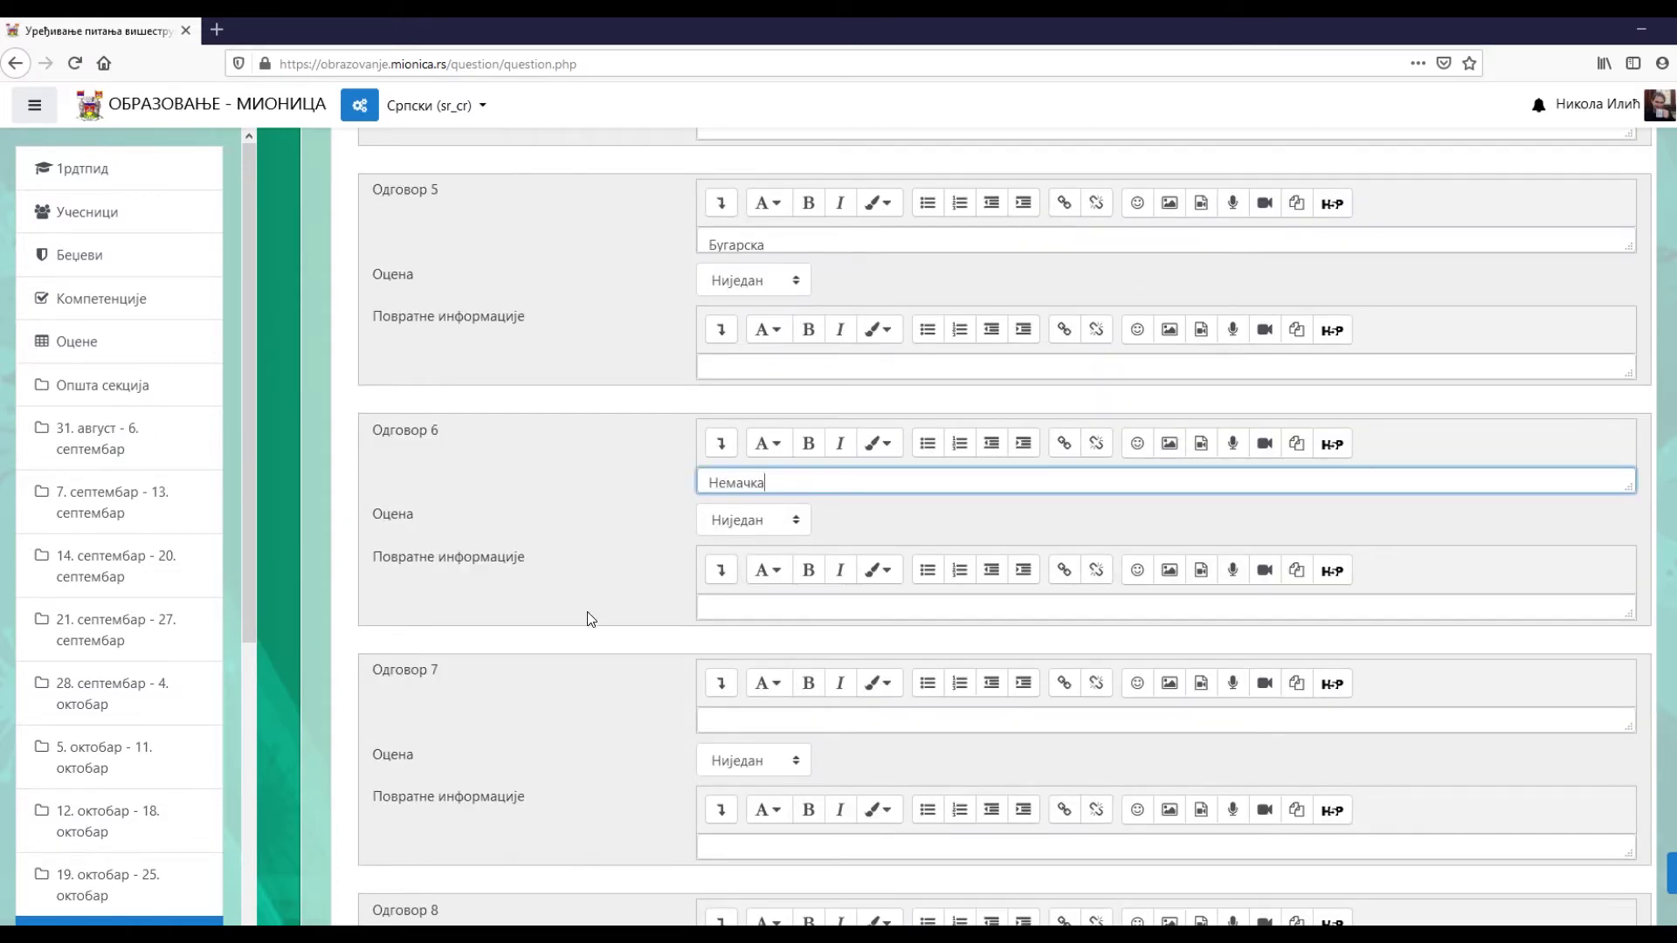
{"action": "left_click", "coordinate": [732, 718]}
{"action": "type", "text": "Албанија"}
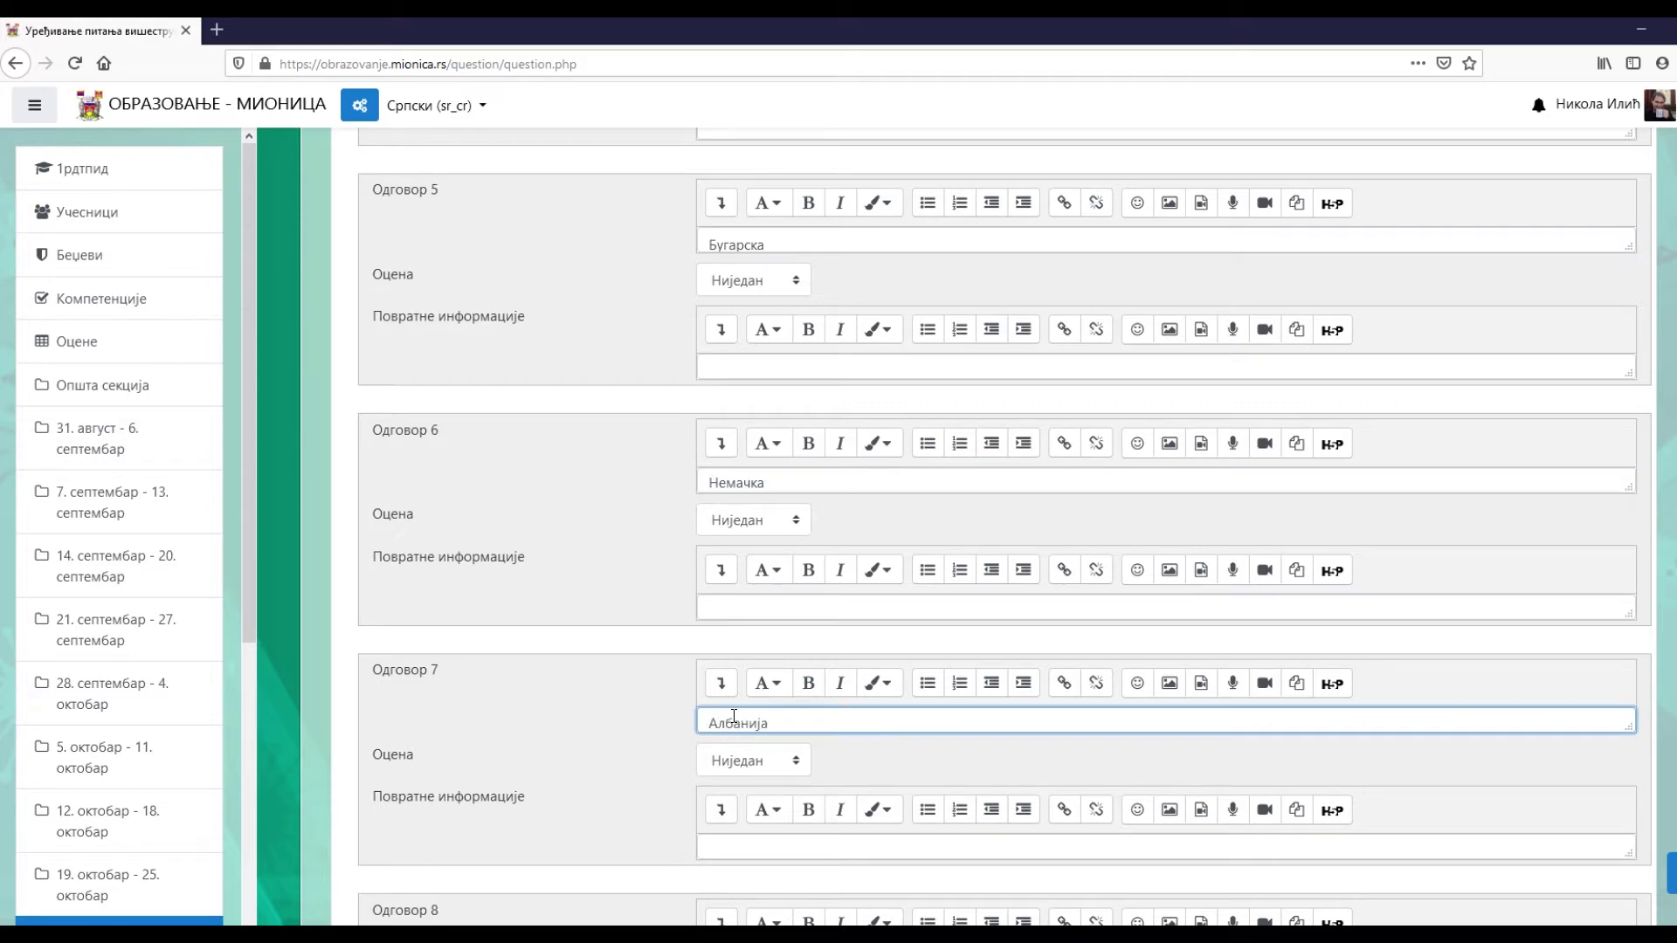
{"action": "left_click", "coordinate": [624, 704]}
- Examine the grade percentages available for answer 1 (Хрватска)
{"action": "scroll", "coordinate": [623, 704], "scroll_direction": "down", "scroll_amount": 2}
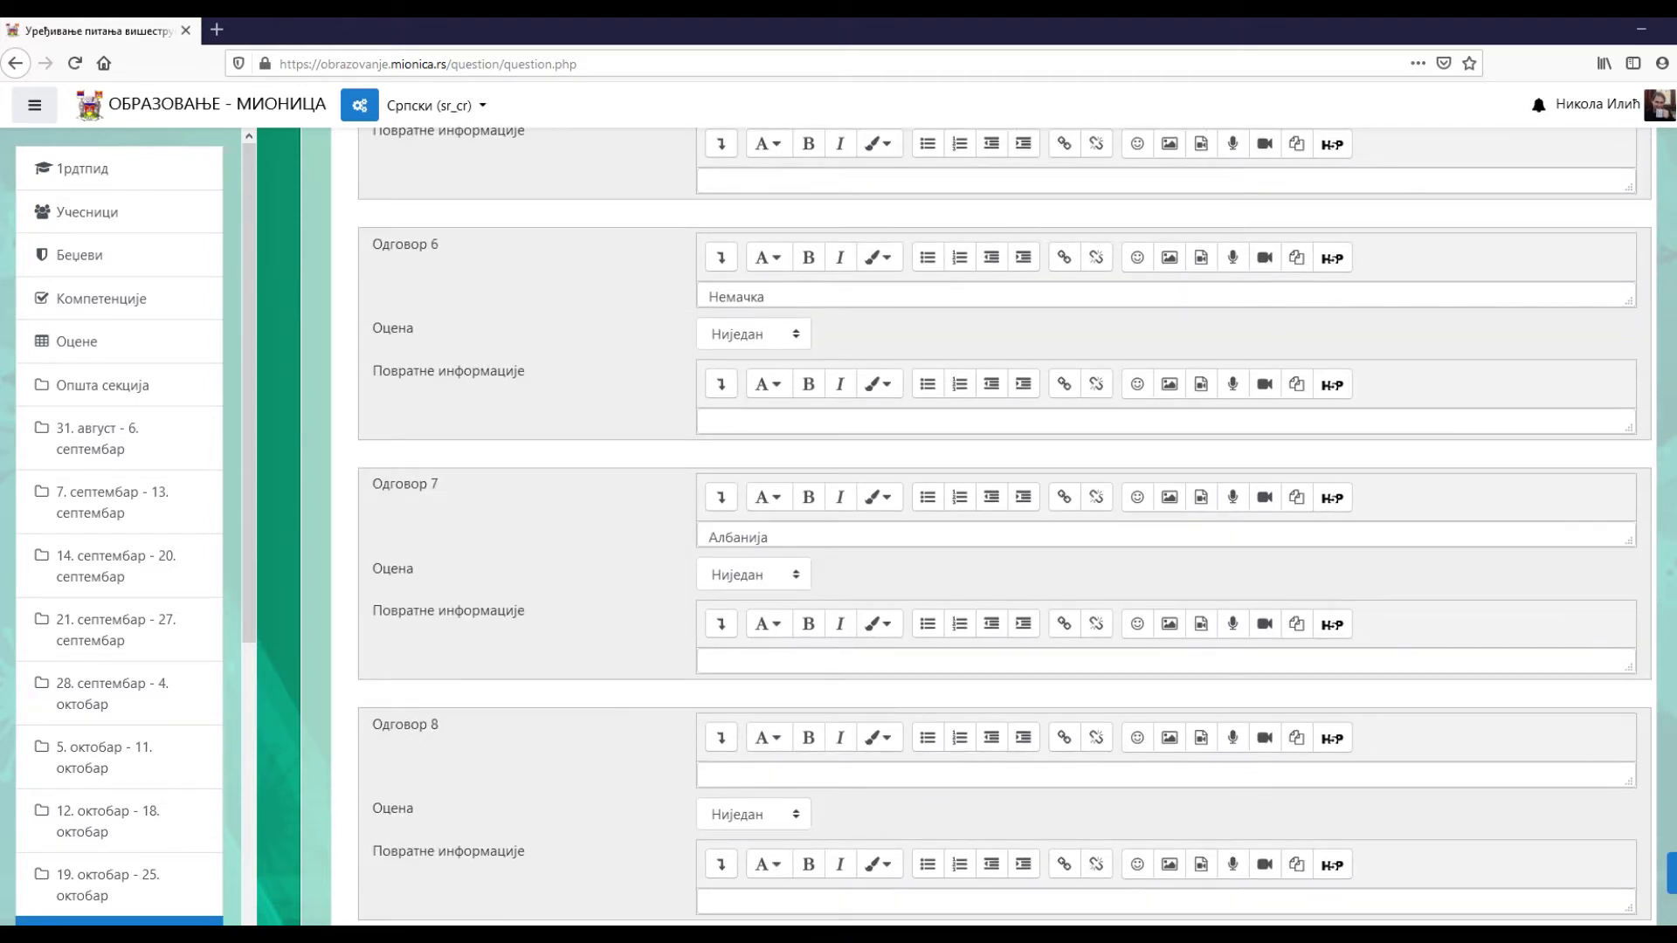
{"action": "scroll", "coordinate": [584, 549], "scroll_direction": "up", "scroll_amount": 10}
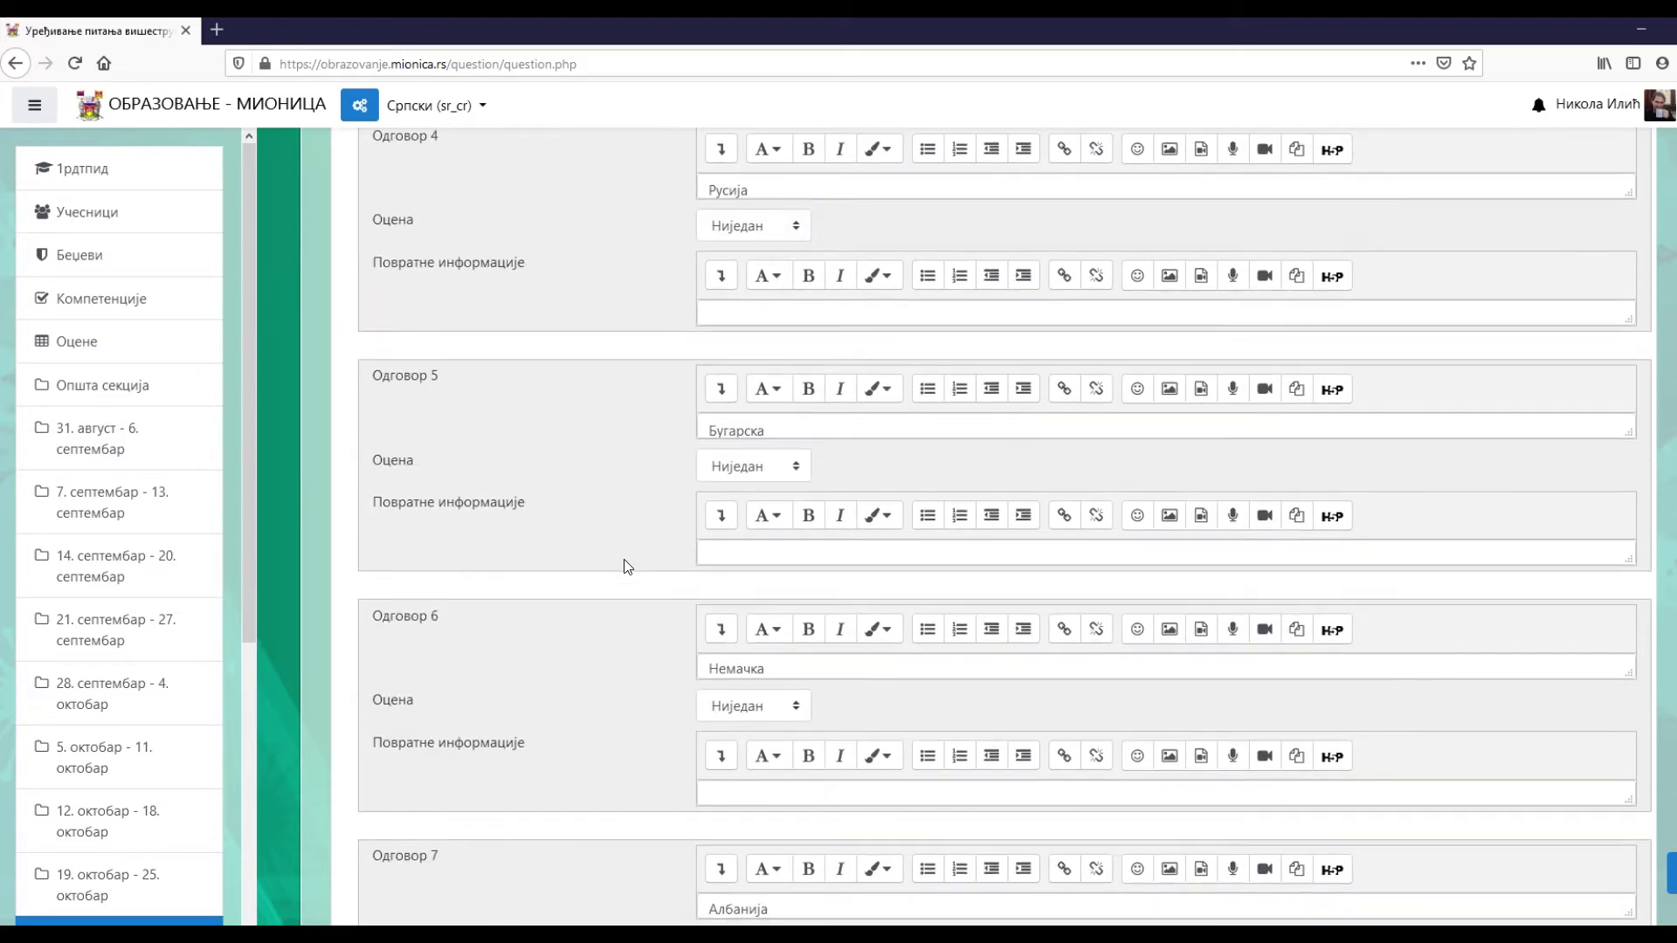
{"action": "scroll", "coordinate": [618, 563], "scroll_direction": "up", "scroll_amount": 5}
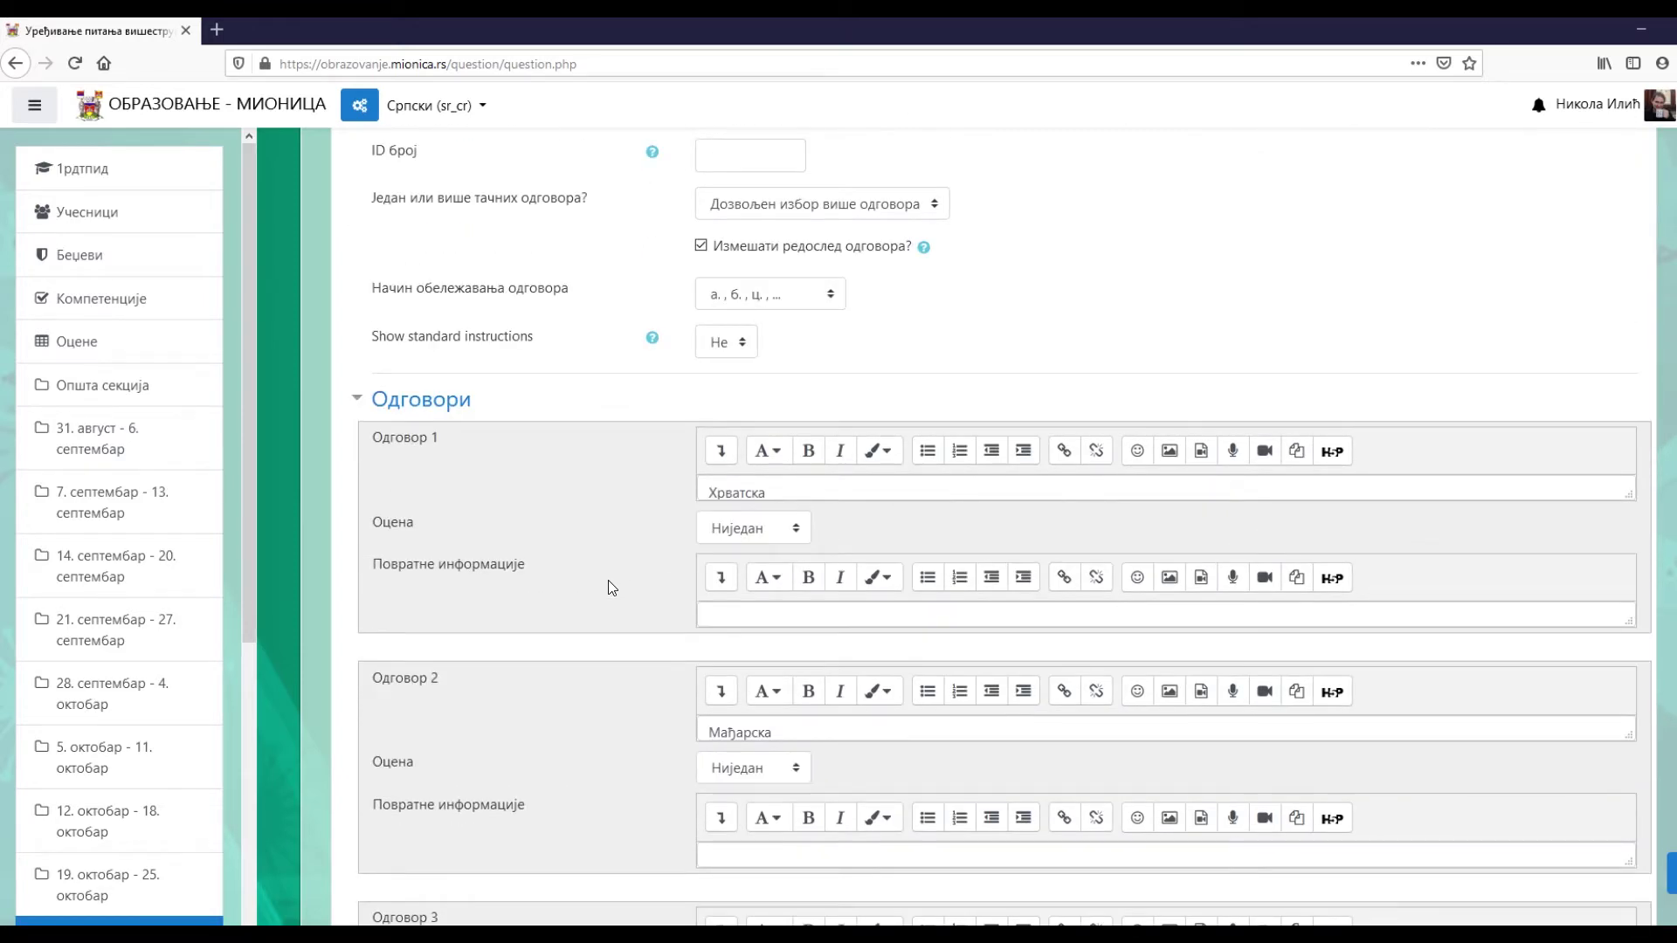
{"action": "left_click", "coordinate": [783, 530]}
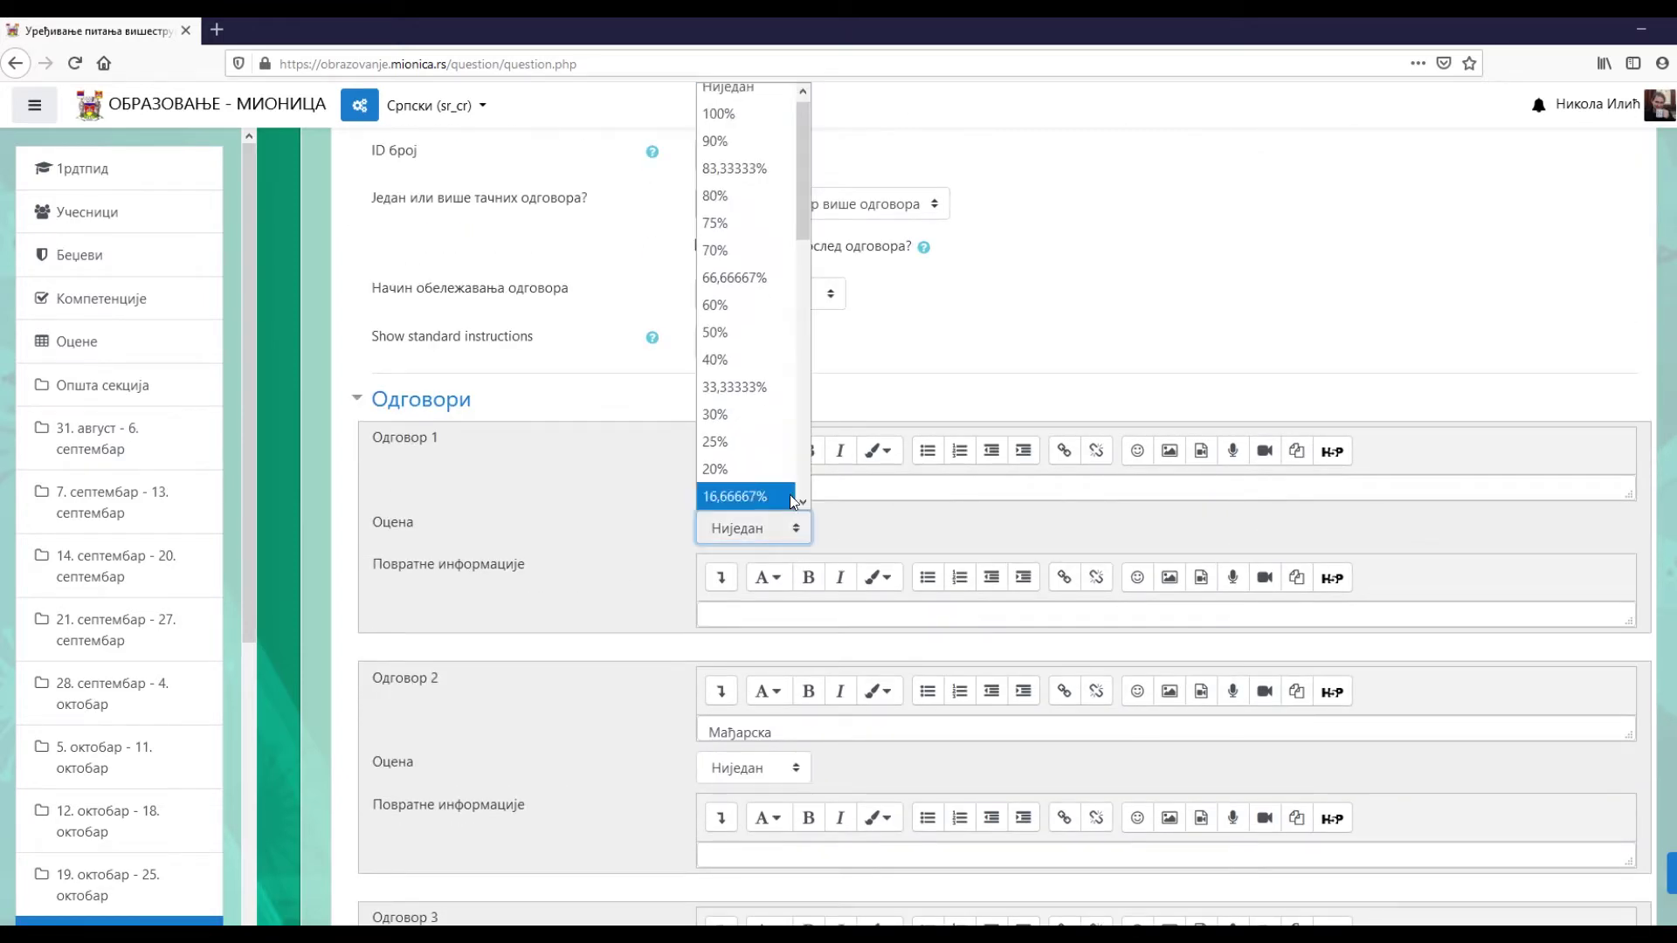
{"action": "mouse_move", "coordinate": [803, 213]}
{"action": "left_mouse_down"}
{"action": "mouse_move", "coordinate": [795, 285]}
{"action": "mouse_move", "coordinate": [795, 183]}
{"action": "left_mouse_up"}
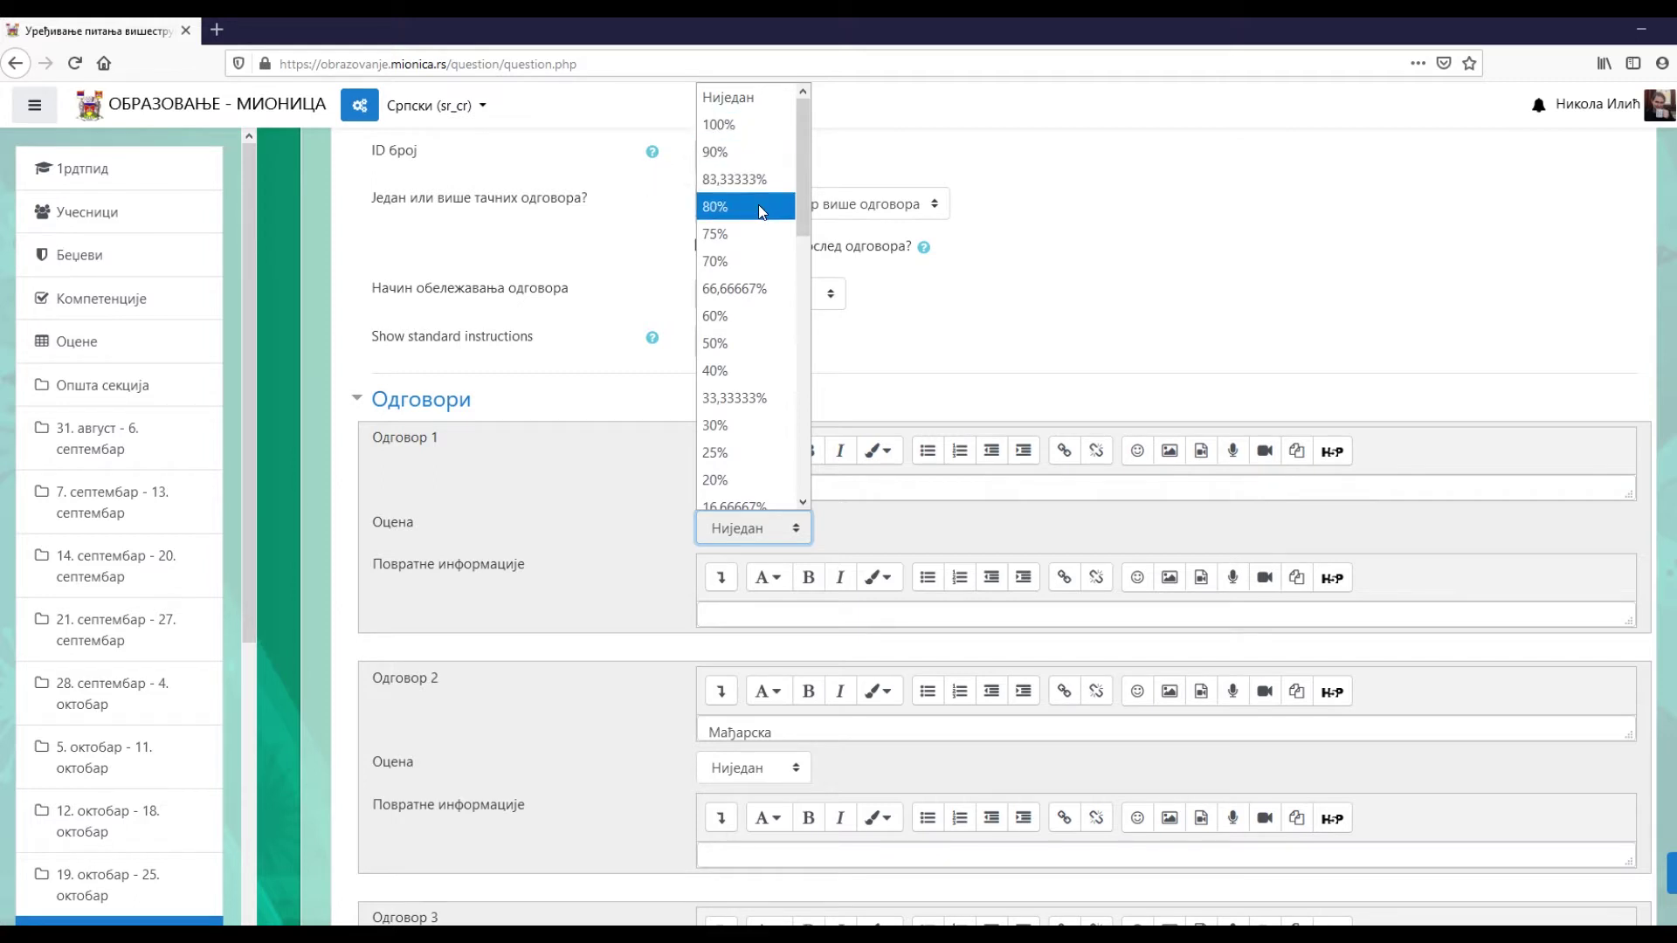
{"action": "left_click", "coordinate": [536, 438]}
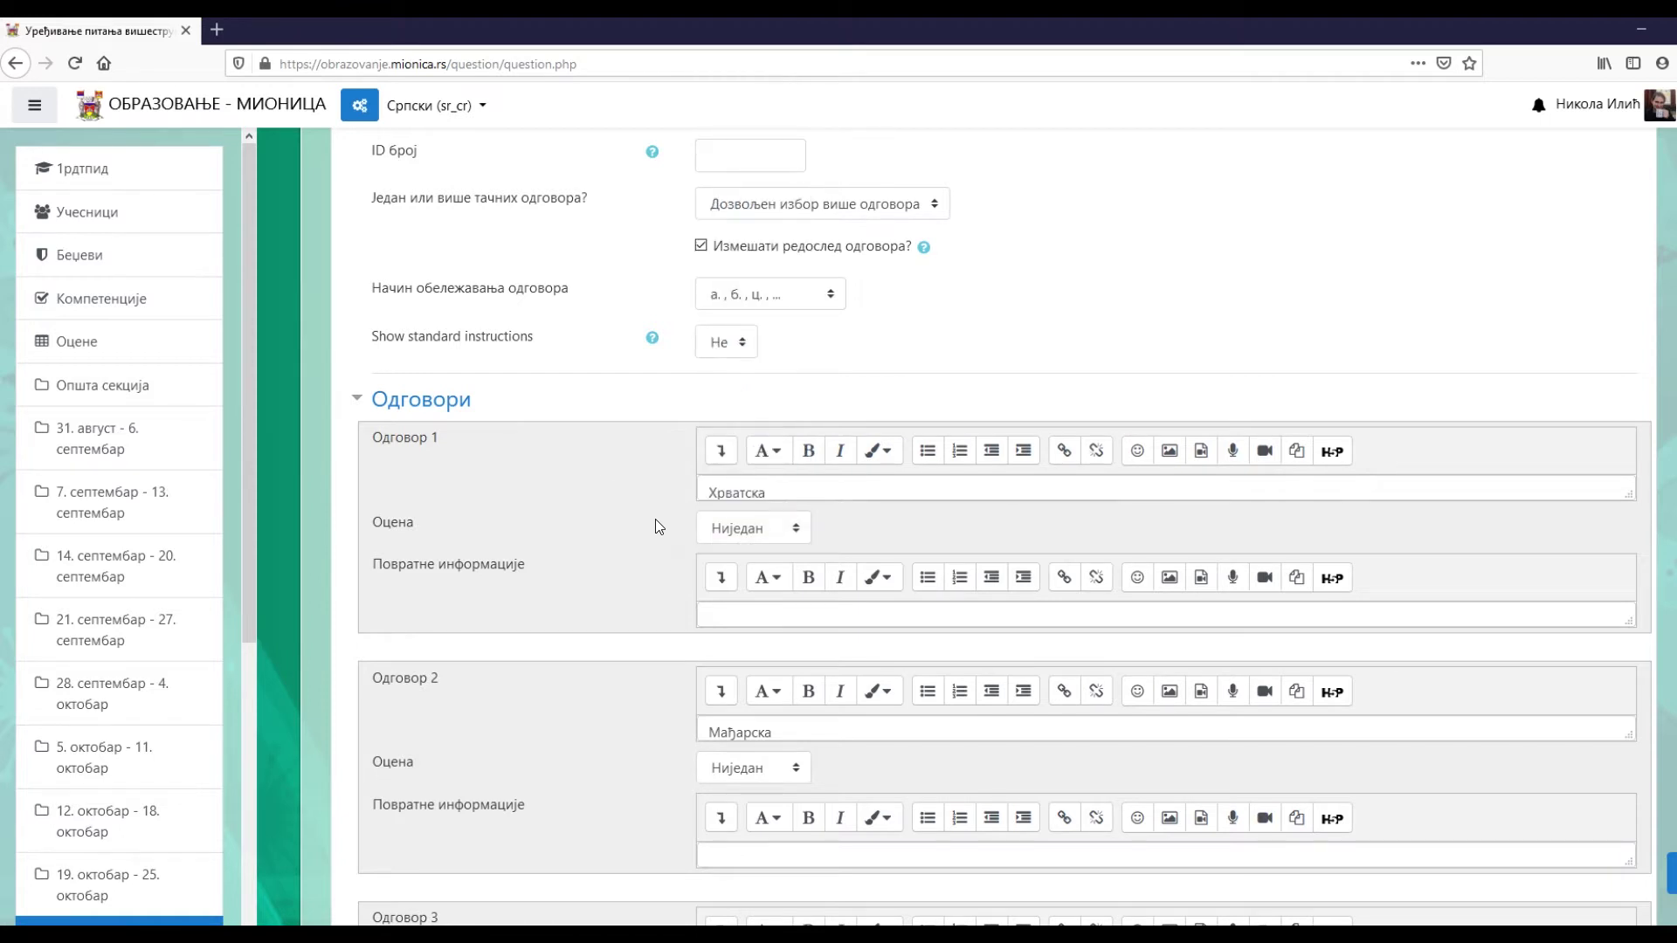
- Set the grade of answer 1 (Хрватска) and answer 2 (Мађарска) to 25% each
{"action": "left_click", "coordinate": [794, 532]}
{"action": "left_click", "coordinate": [718, 452]}
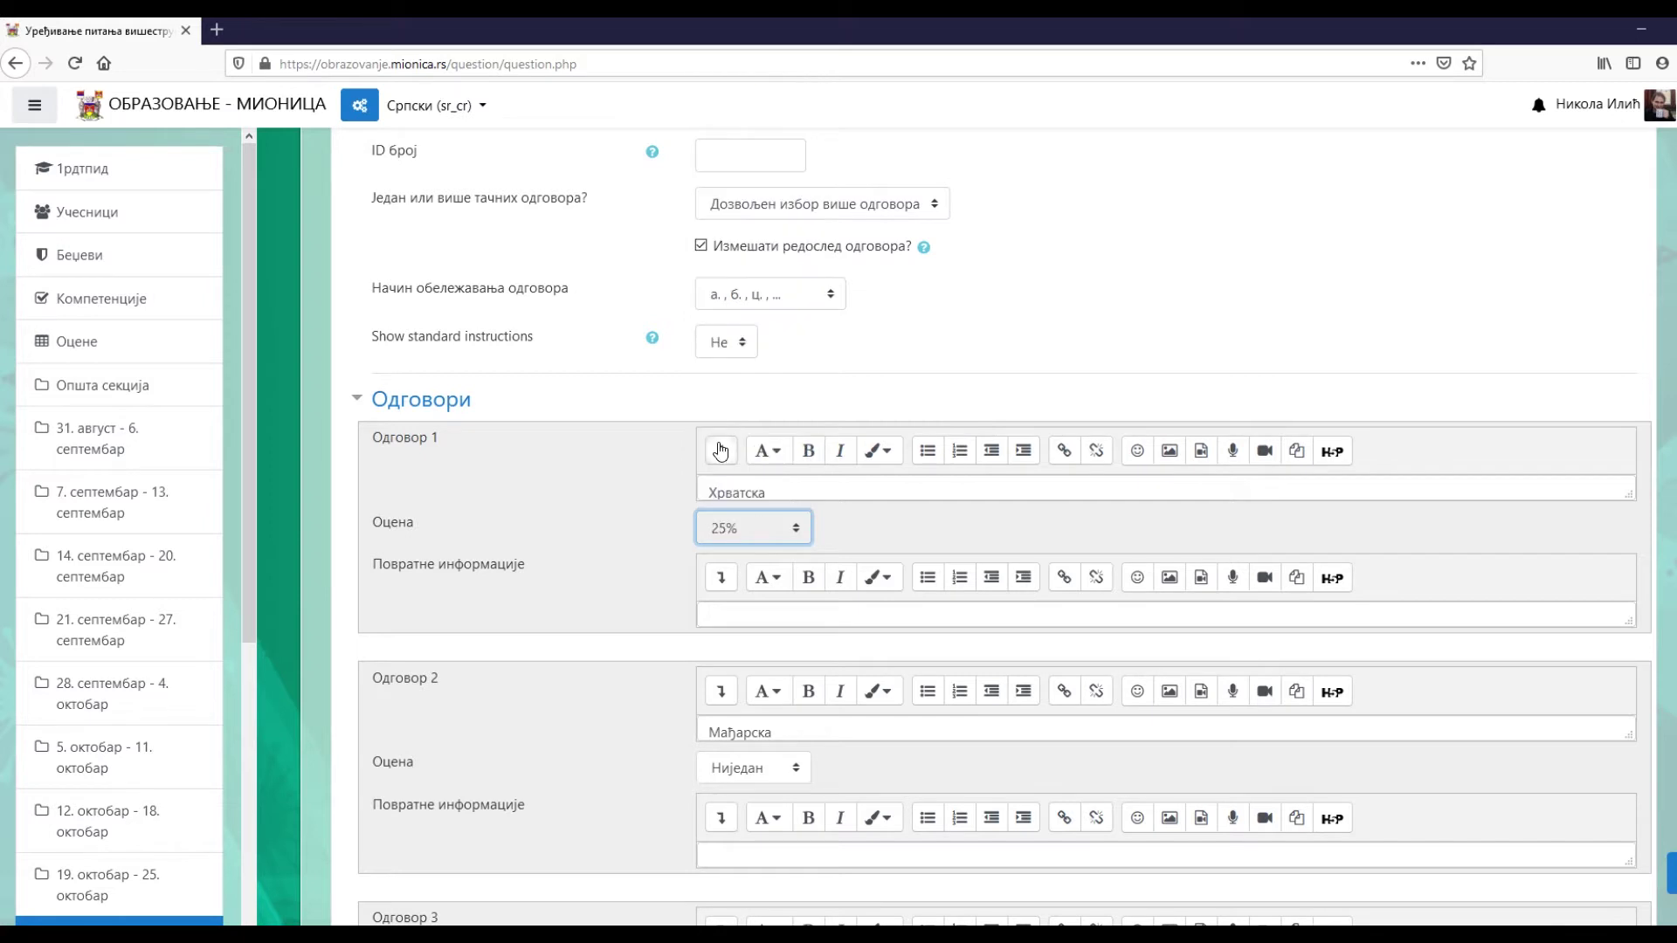
{"action": "left_click", "coordinate": [792, 768]}
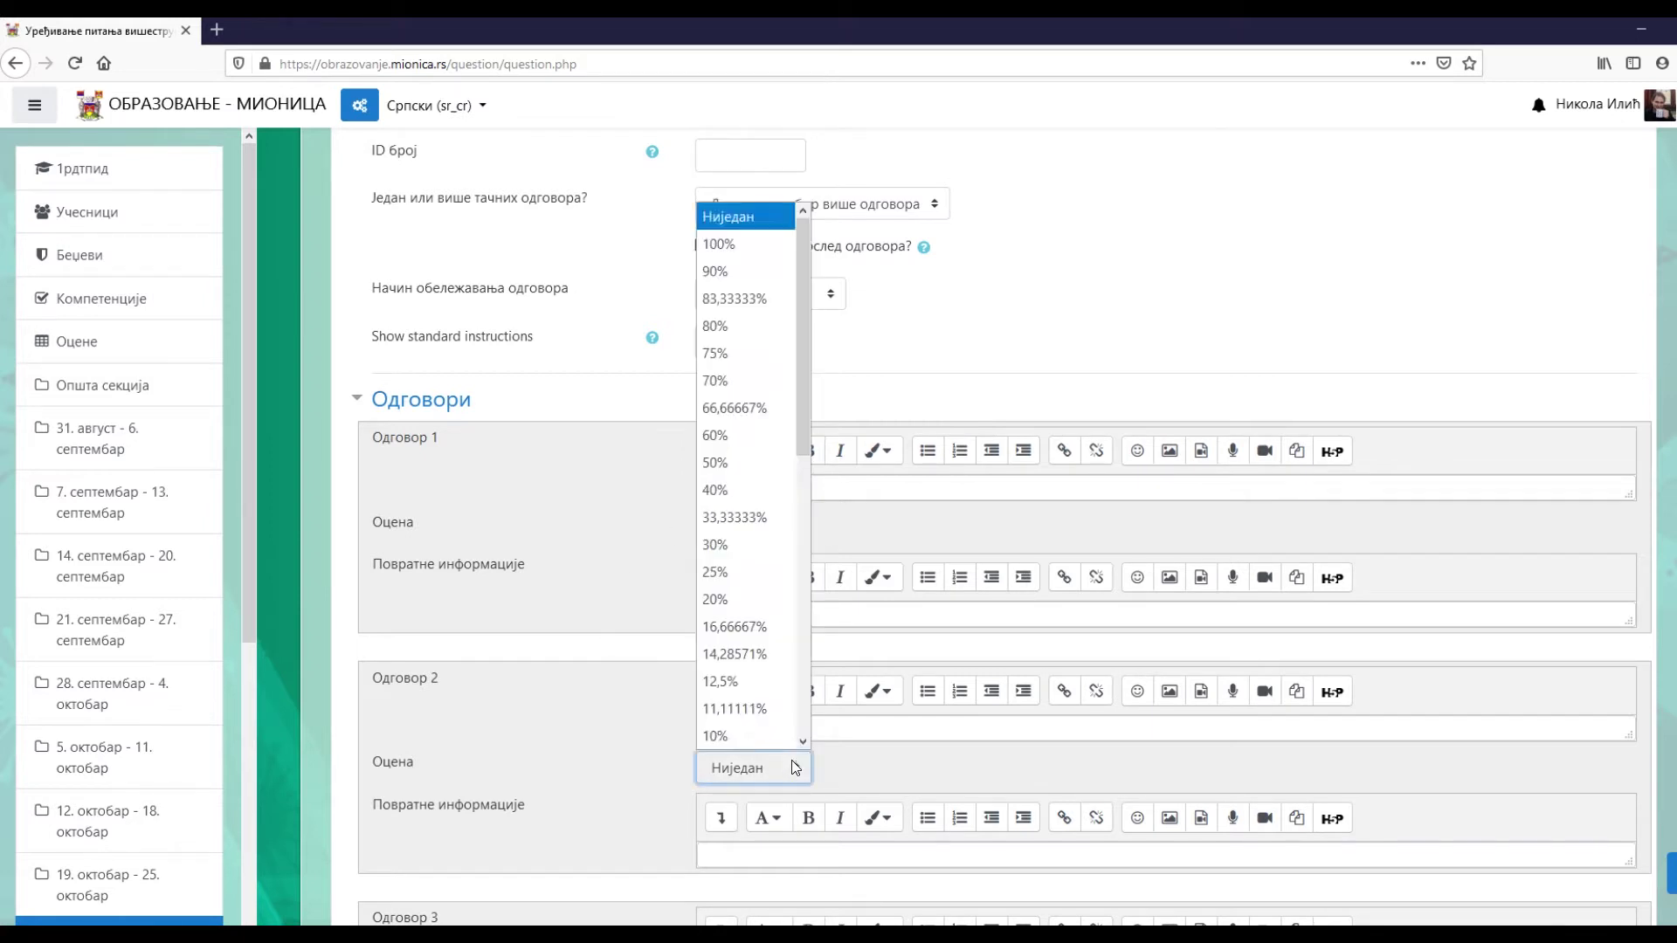
{"action": "left_click", "coordinate": [733, 572]}
- Set the grade of answer 7 (Албанија) and answer 5 (Бугарска) to 25% each
{"action": "scroll", "coordinate": [613, 739], "scroll_direction": "down", "scroll_amount": 3}
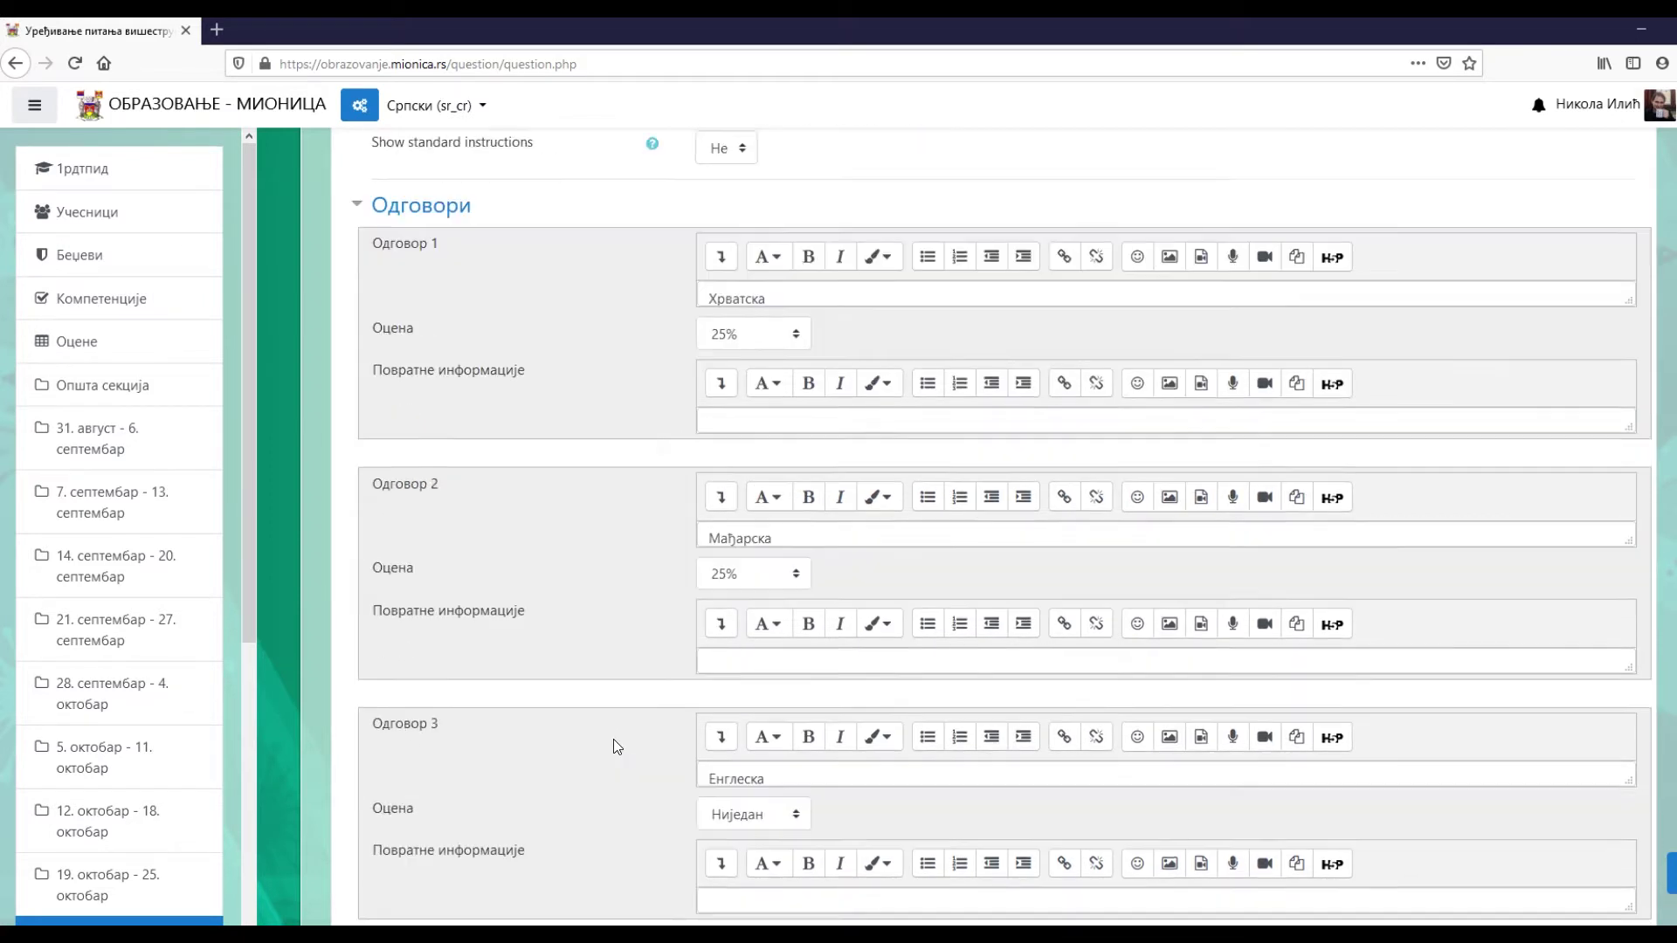
{"action": "scroll", "coordinate": [636, 707], "scroll_direction": "down", "scroll_amount": 6}
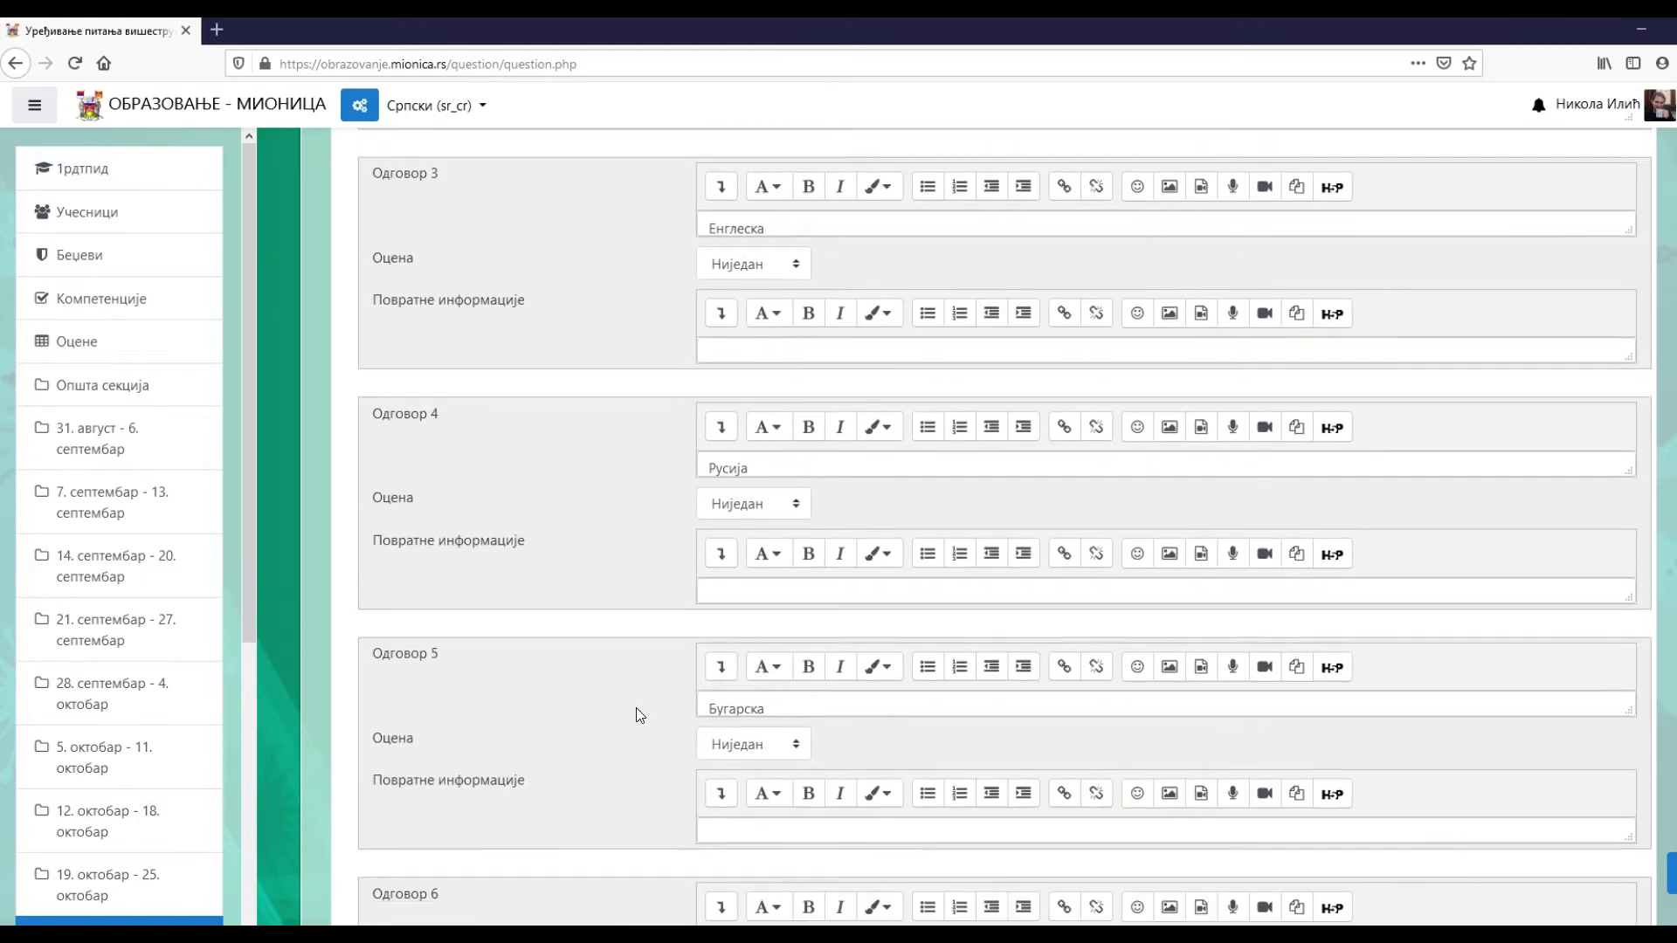
{"action": "scroll", "coordinate": [636, 708], "scroll_direction": "down", "scroll_amount": 5}
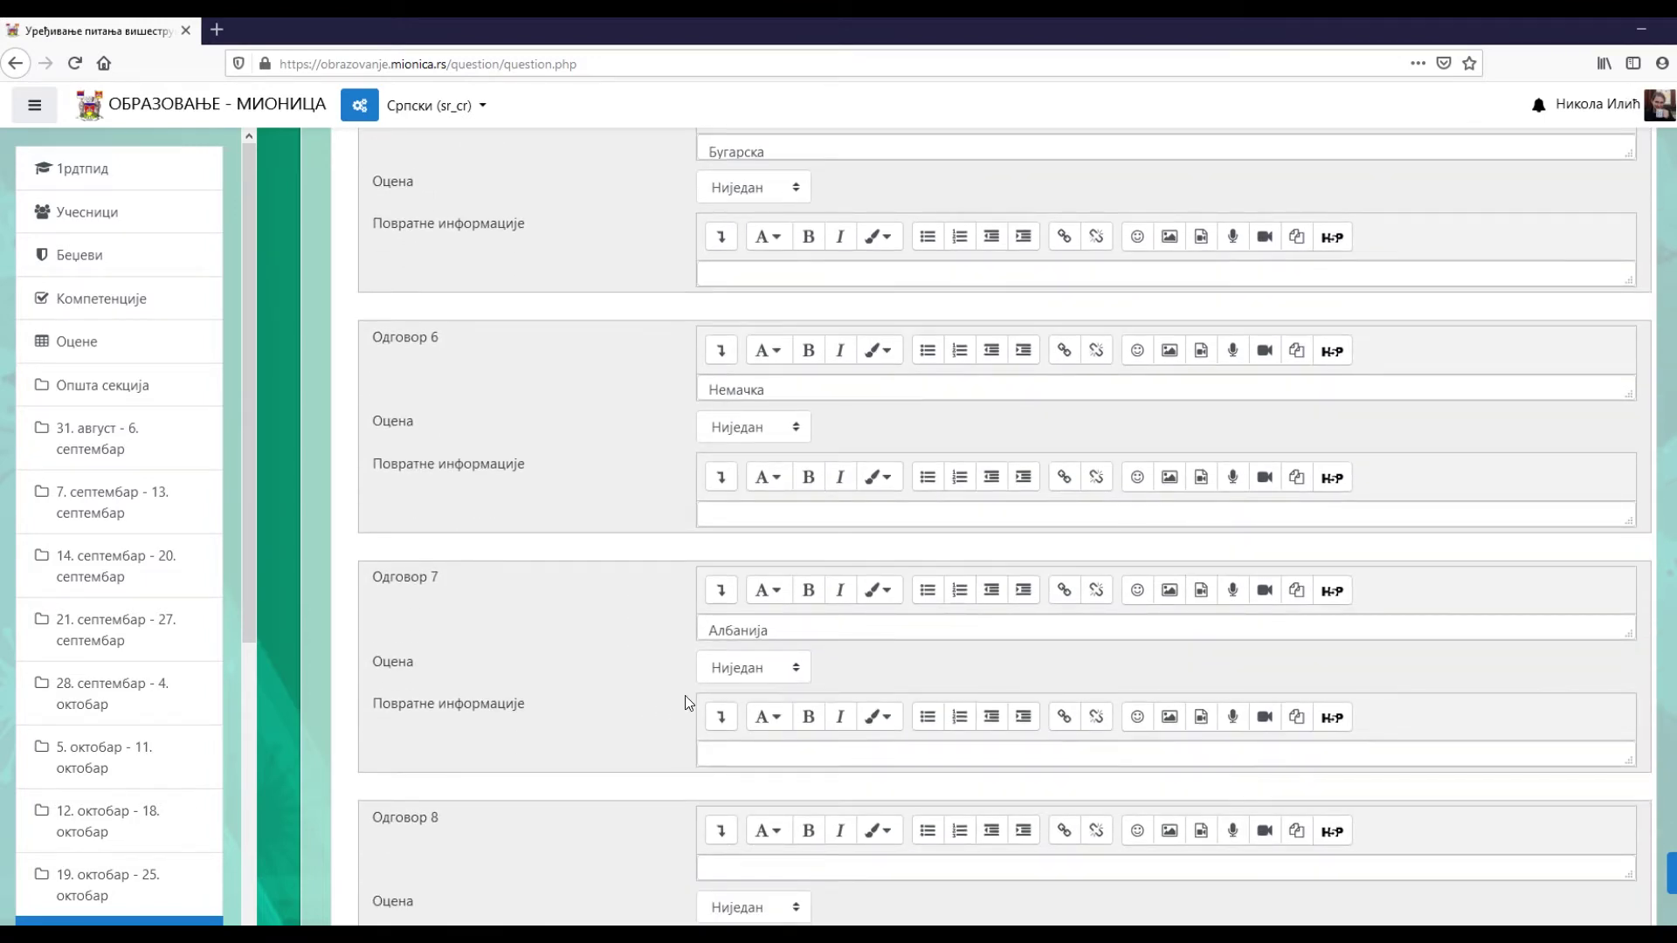
{"action": "left_click", "coordinate": [790, 671]}
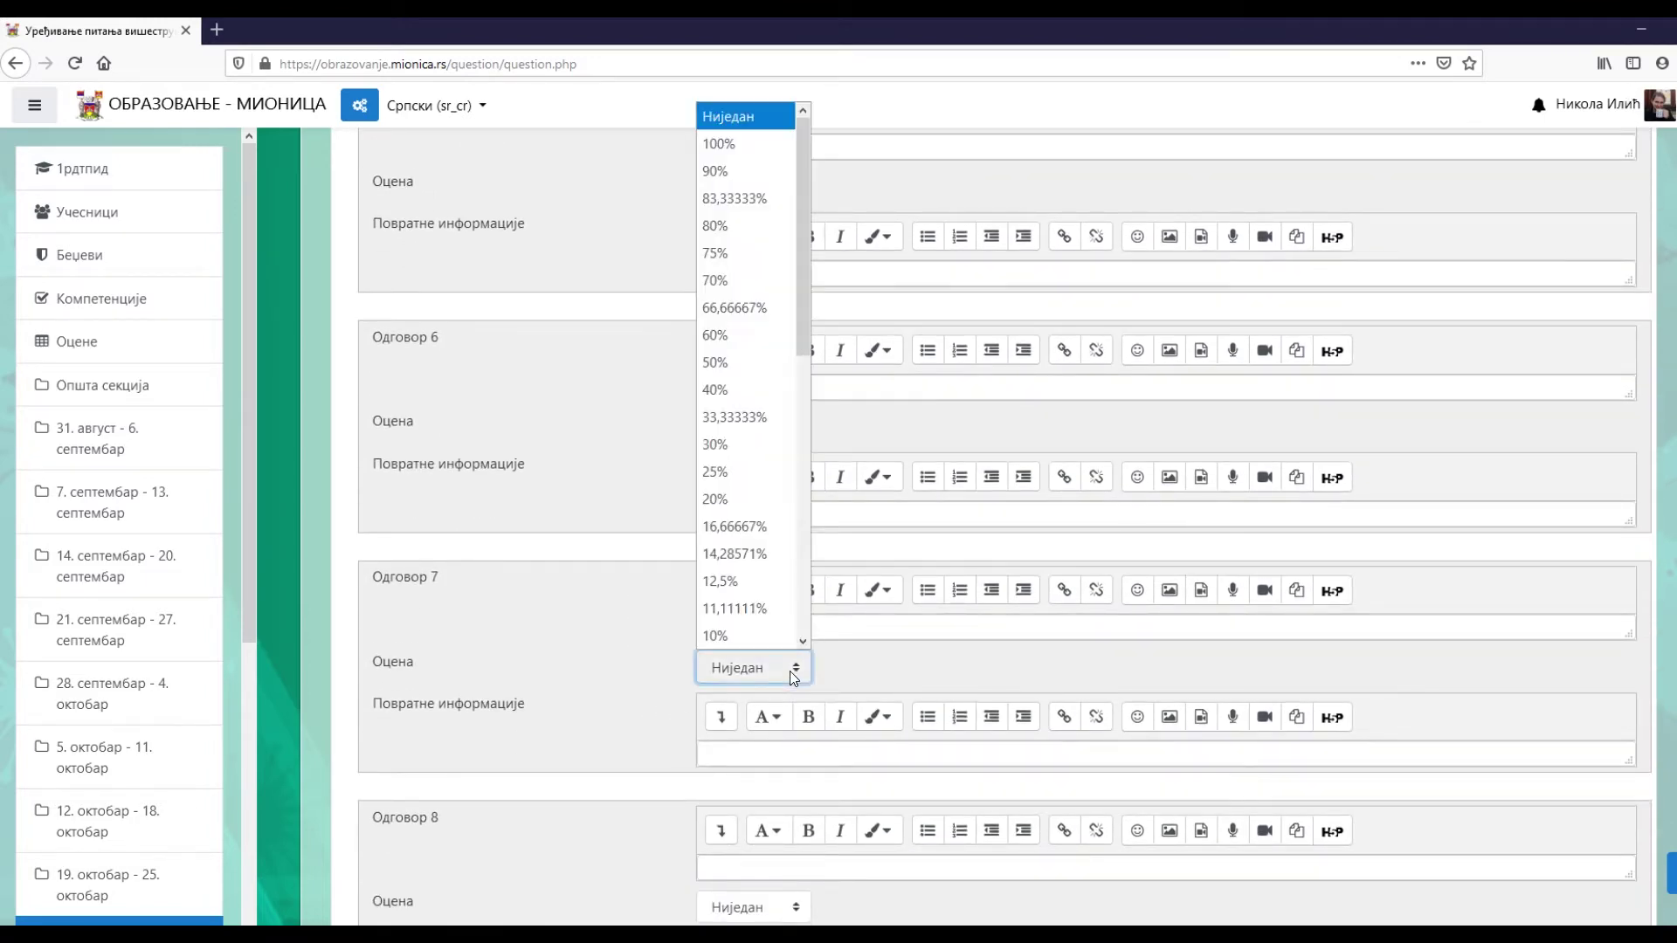
{"action": "left_click", "coordinate": [725, 479]}
{"action": "scroll", "coordinate": [603, 594], "scroll_direction": "up", "scroll_amount": 2}
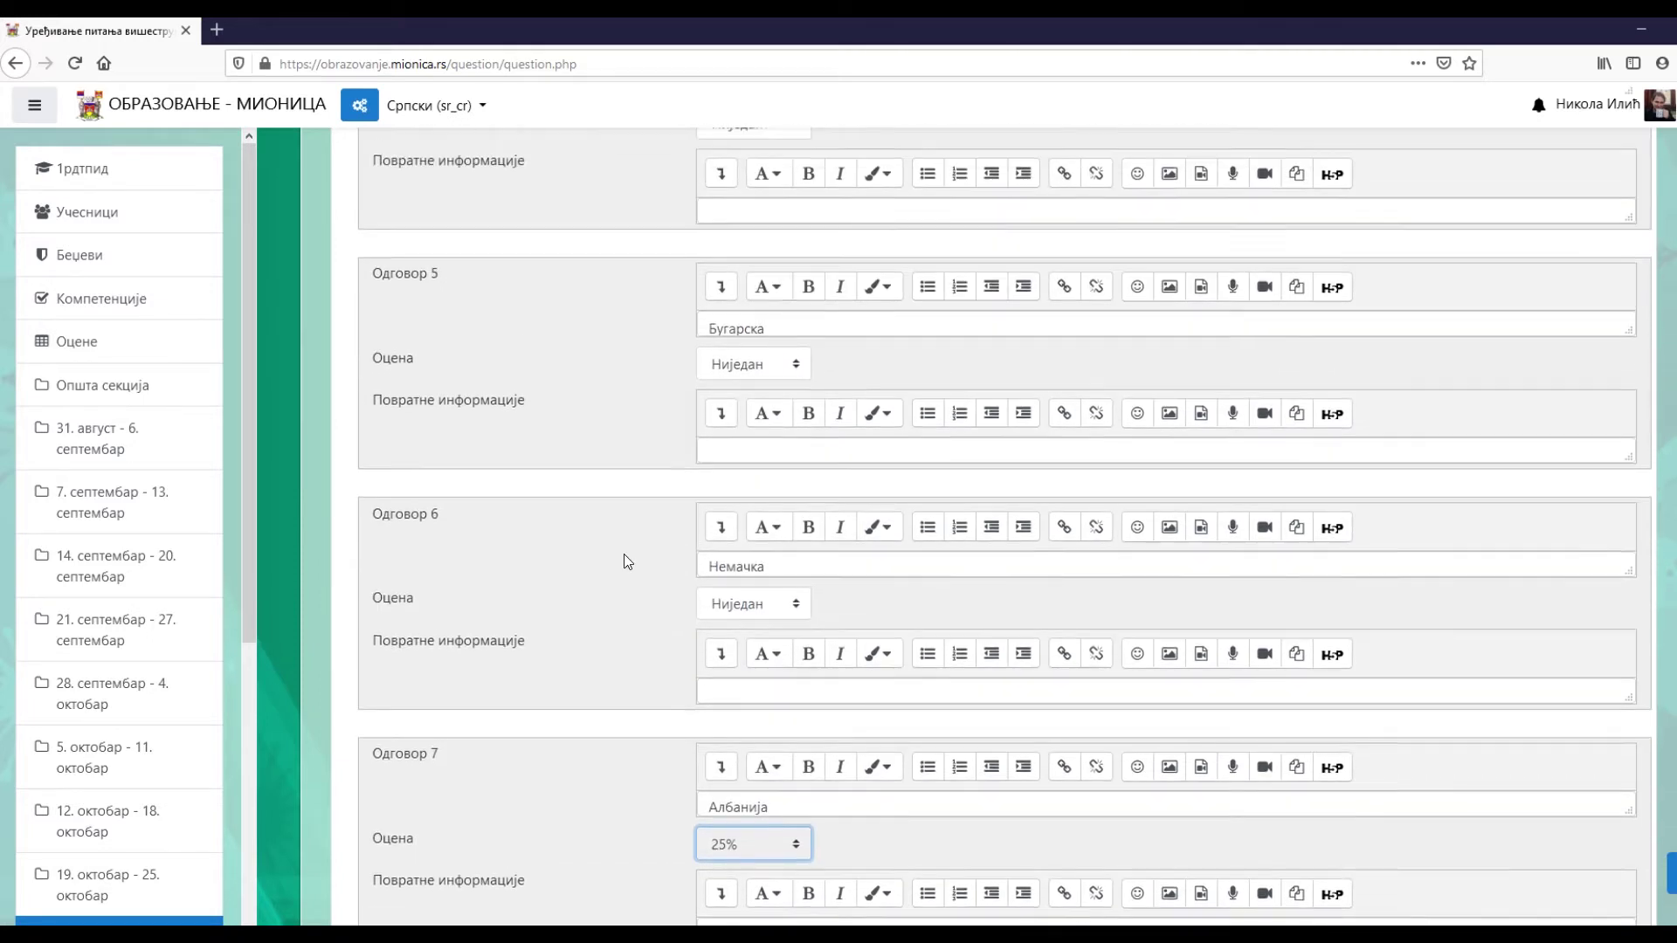
{"action": "left_click", "coordinate": [774, 374]}
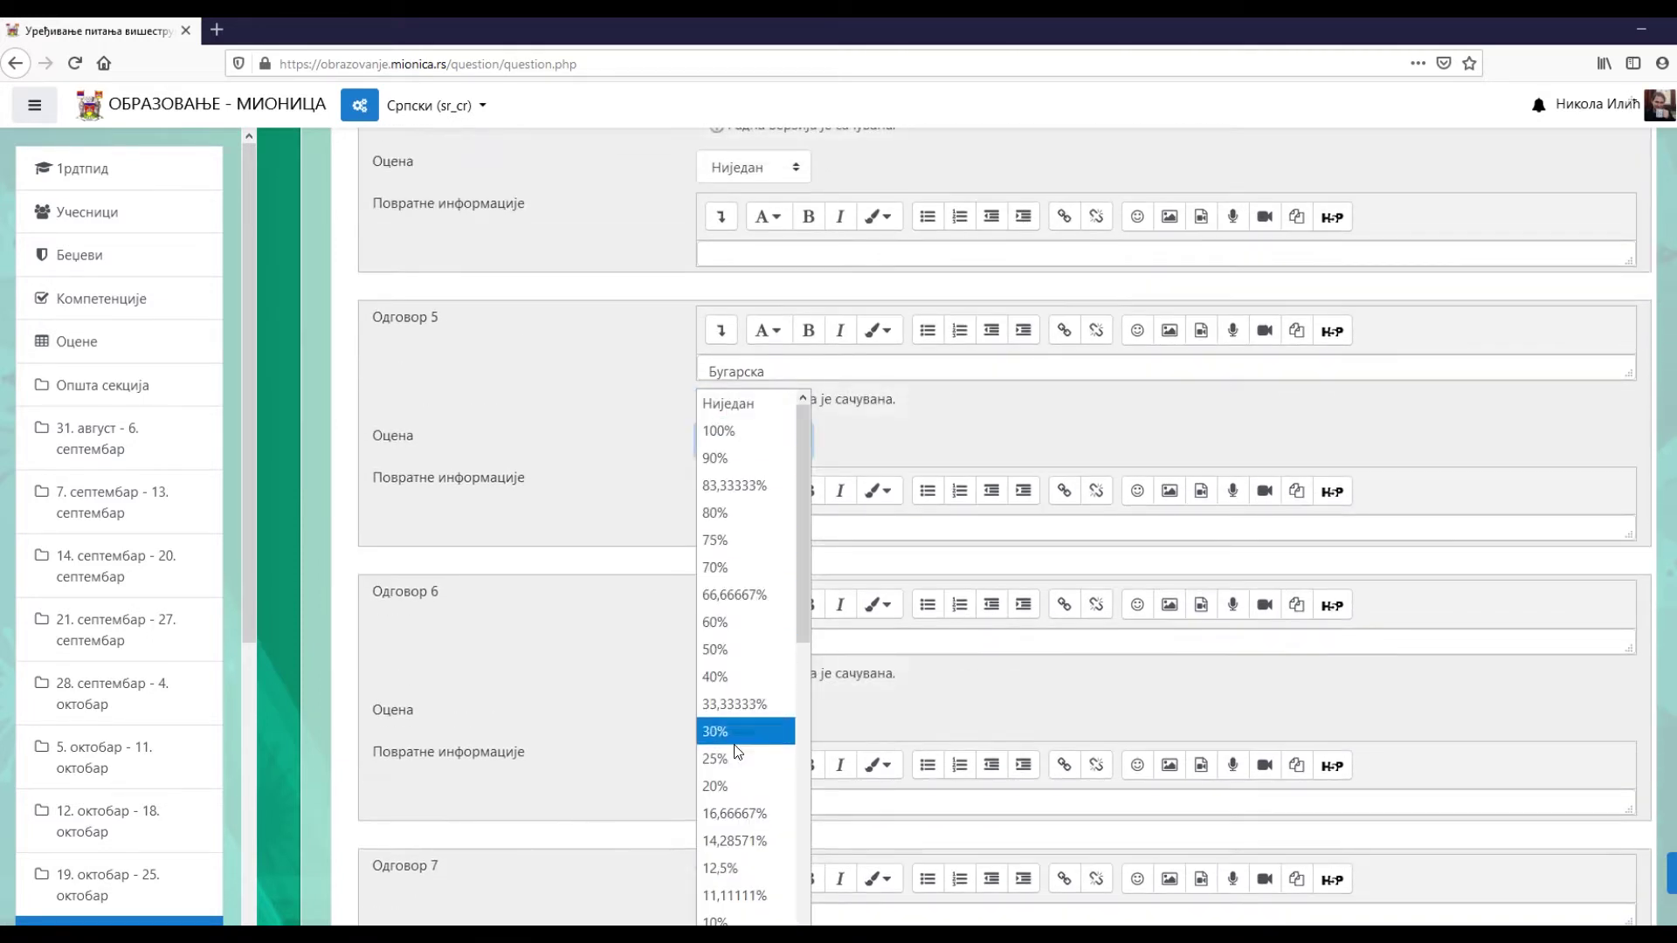
{"action": "left_click", "coordinate": [752, 758]}
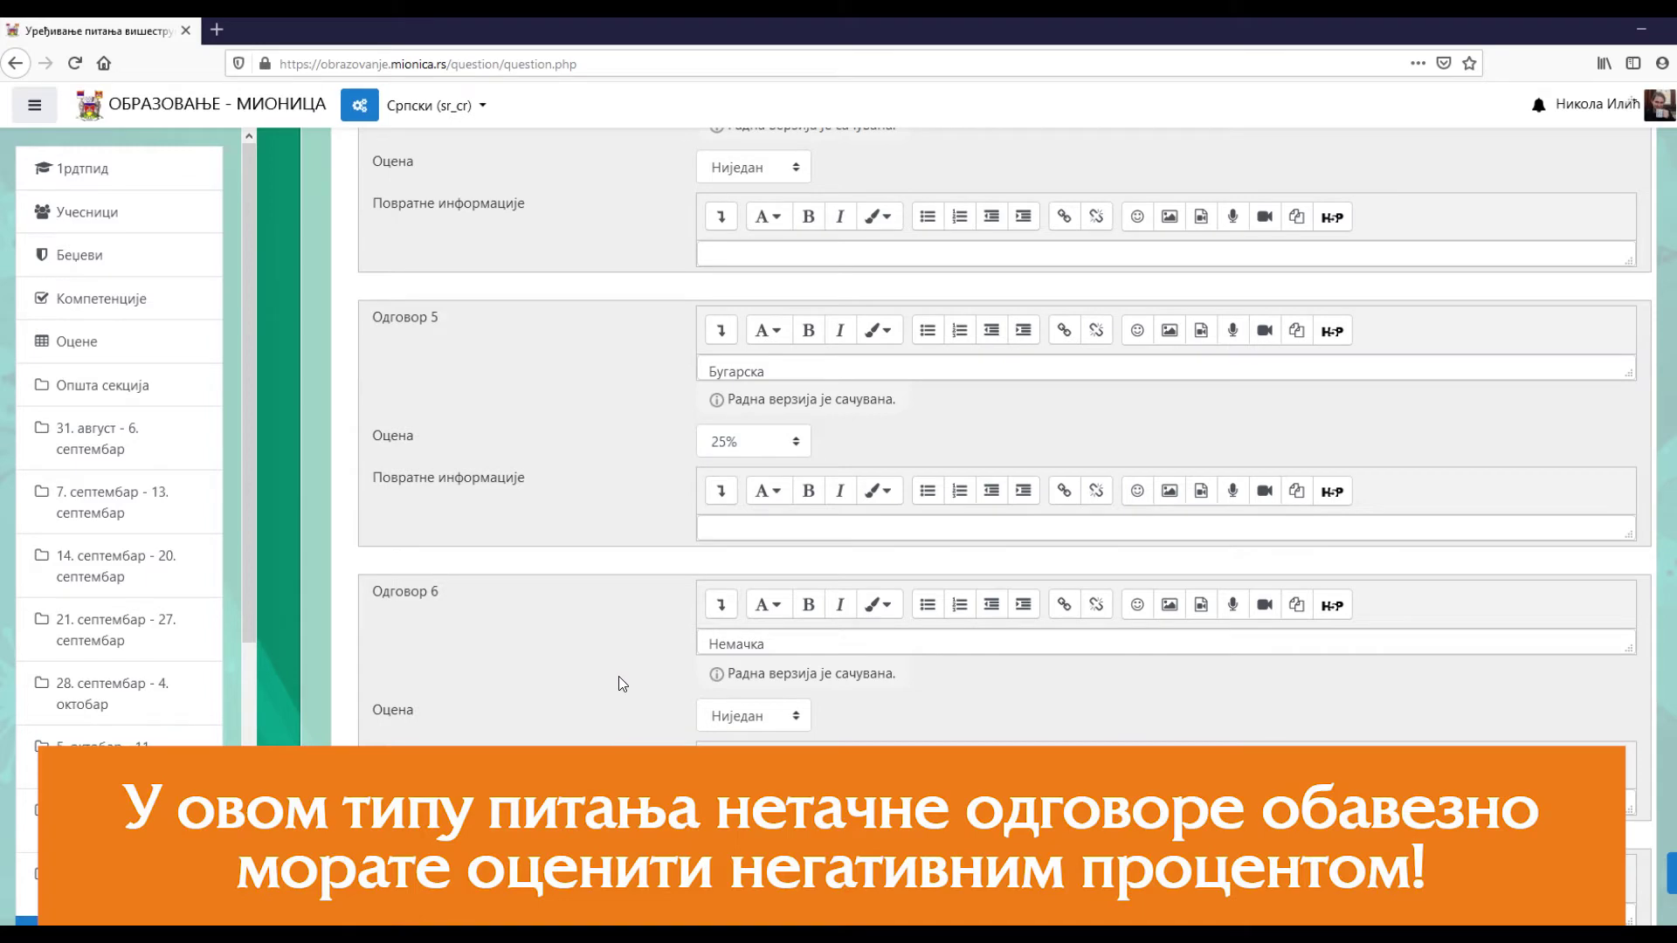
- Examine the negative grade percentages available for the incorrect answer 6 (Немачка)
{"action": "left_click", "coordinate": [790, 718]}
{"action": "scroll", "coordinate": [750, 645], "scroll_direction": "down", "scroll_amount": 10}
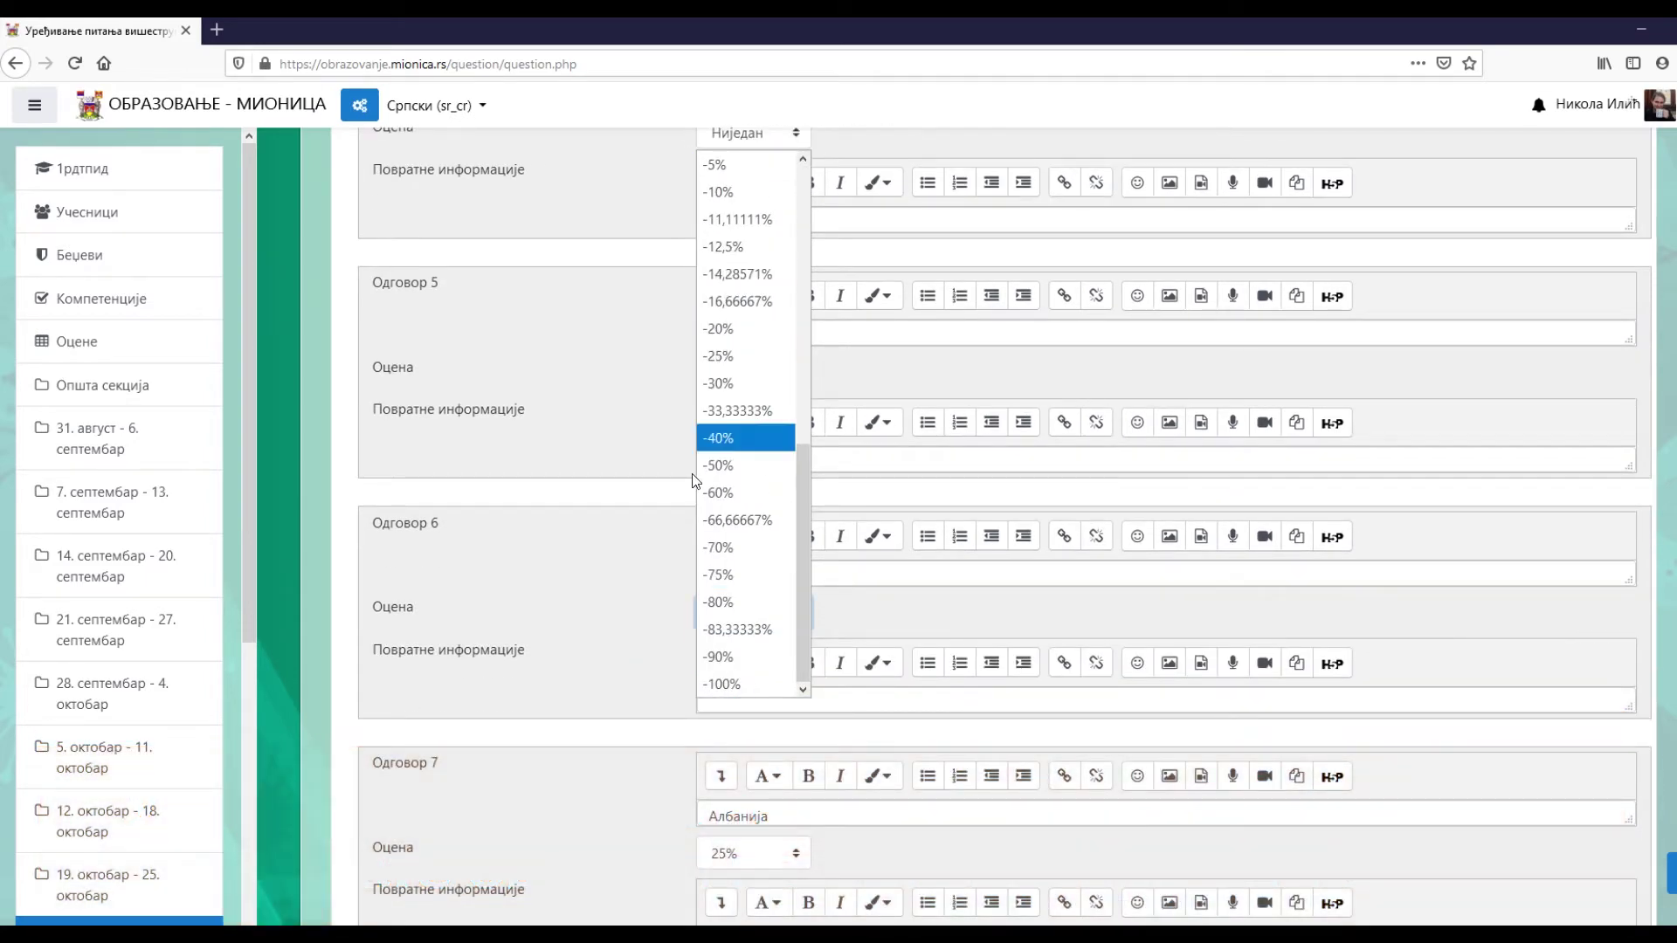
{"action": "left_click", "coordinate": [643, 585]}
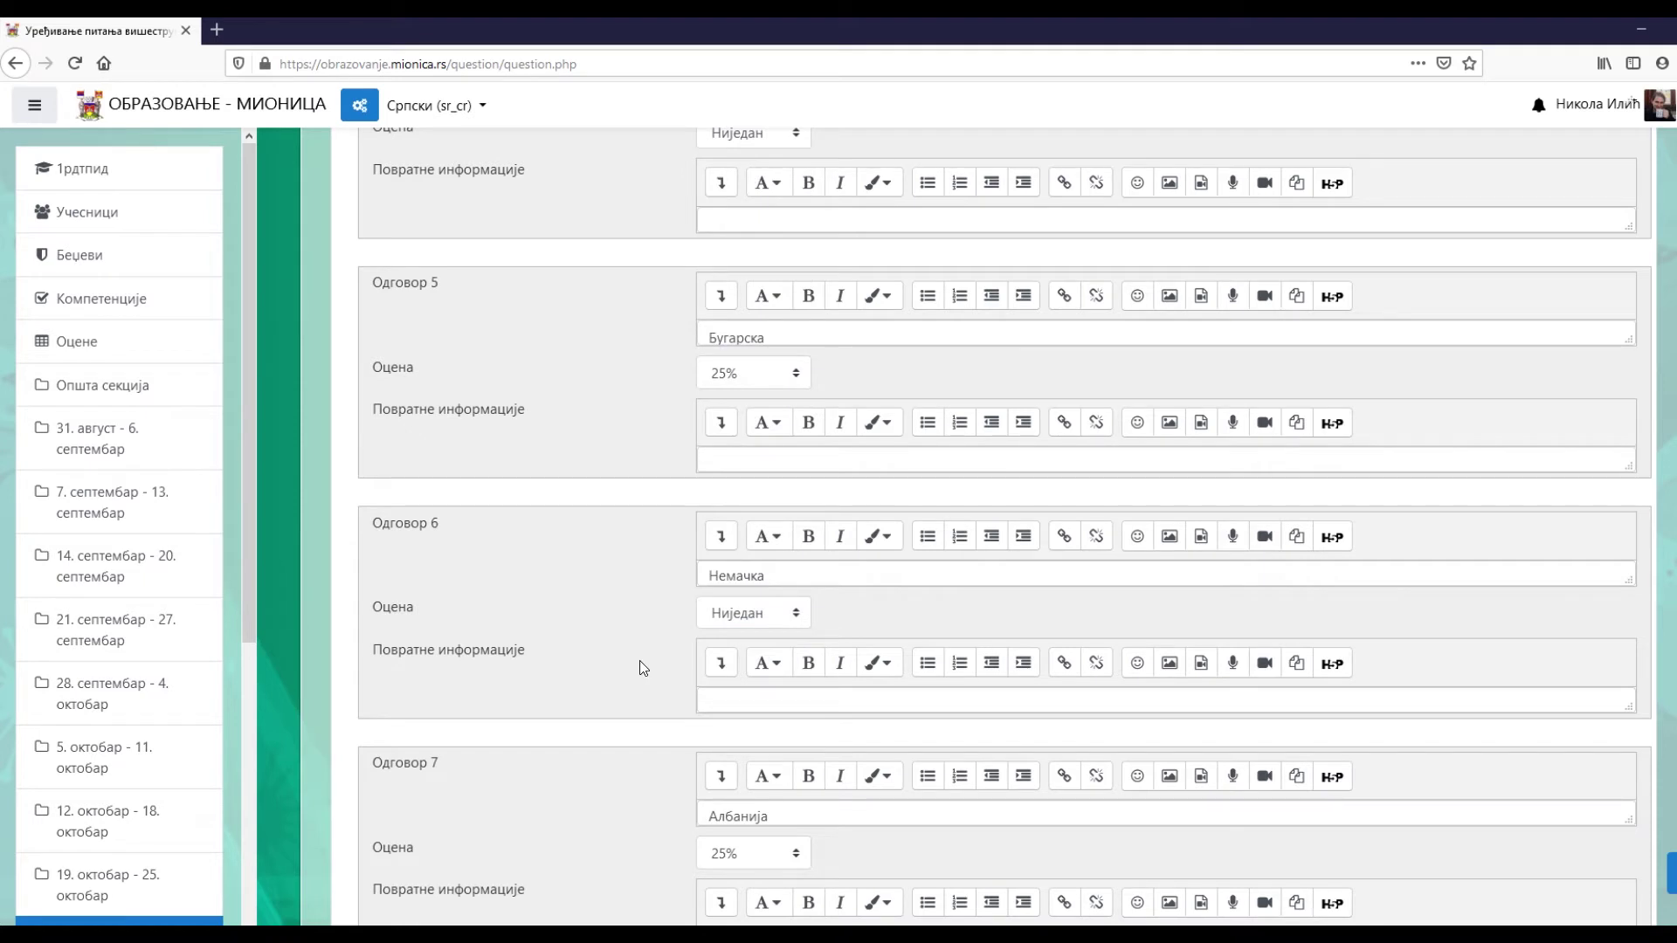
- Set the combined feedback for any correct answer to "Твој одговор је тачан. Знаш са којим државама се граничи Србија."
{"action": "scroll", "coordinate": [640, 661], "scroll_direction": "down", "scroll_amount": 5}
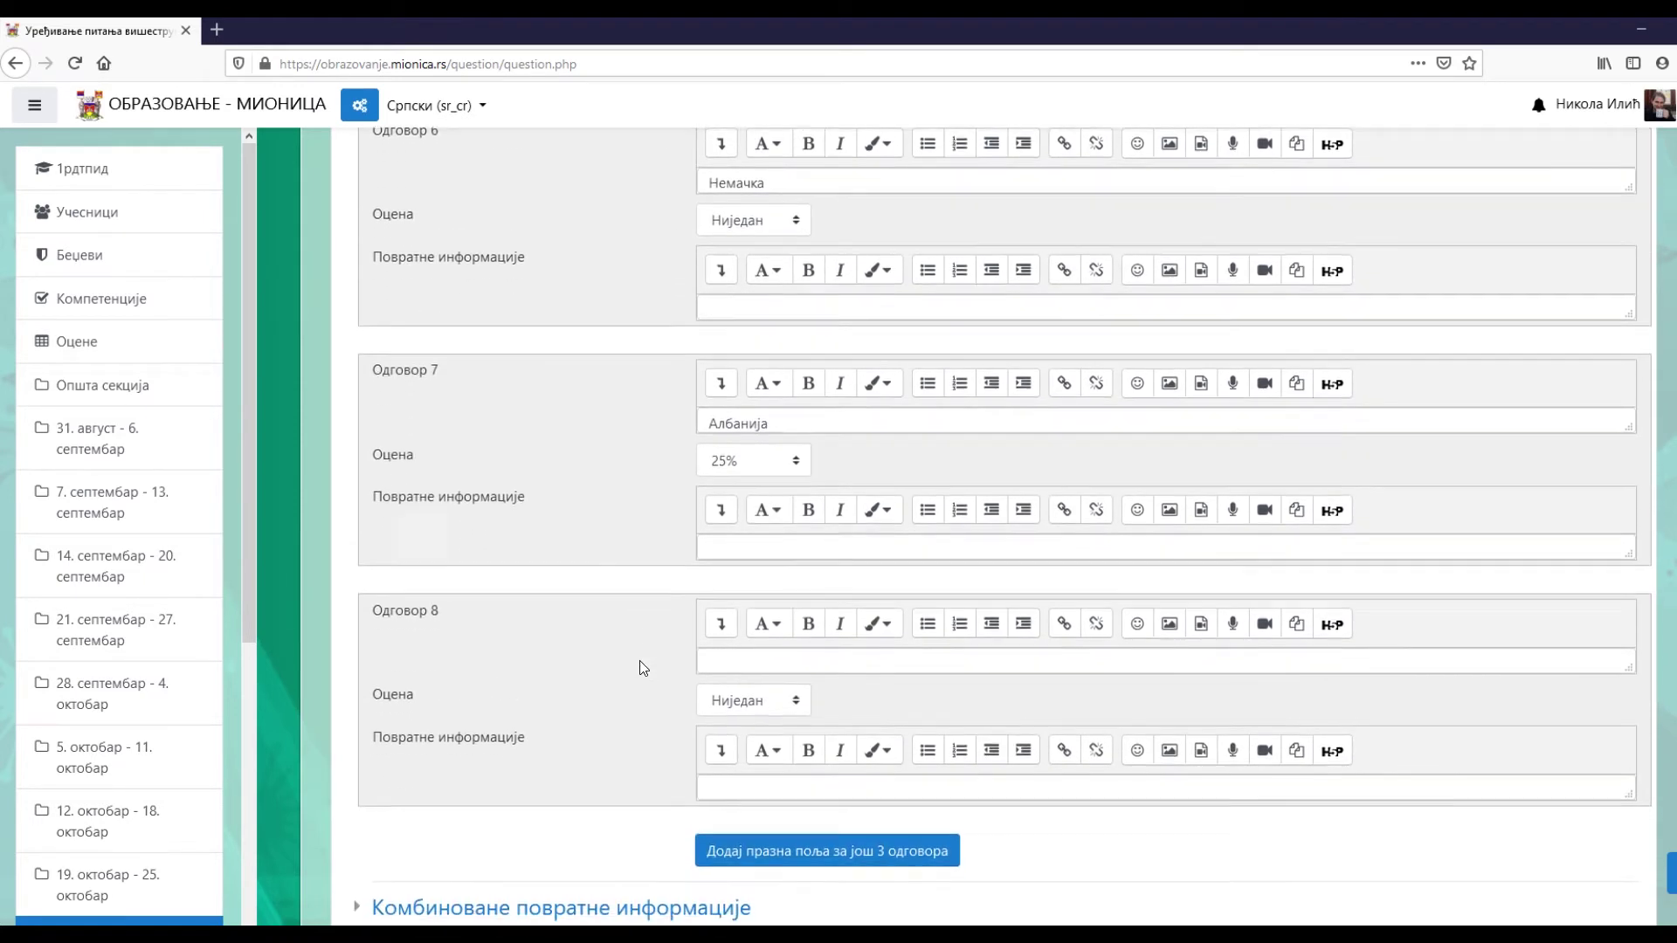
{"action": "scroll", "coordinate": [639, 661], "scroll_direction": "down", "scroll_amount": 3}
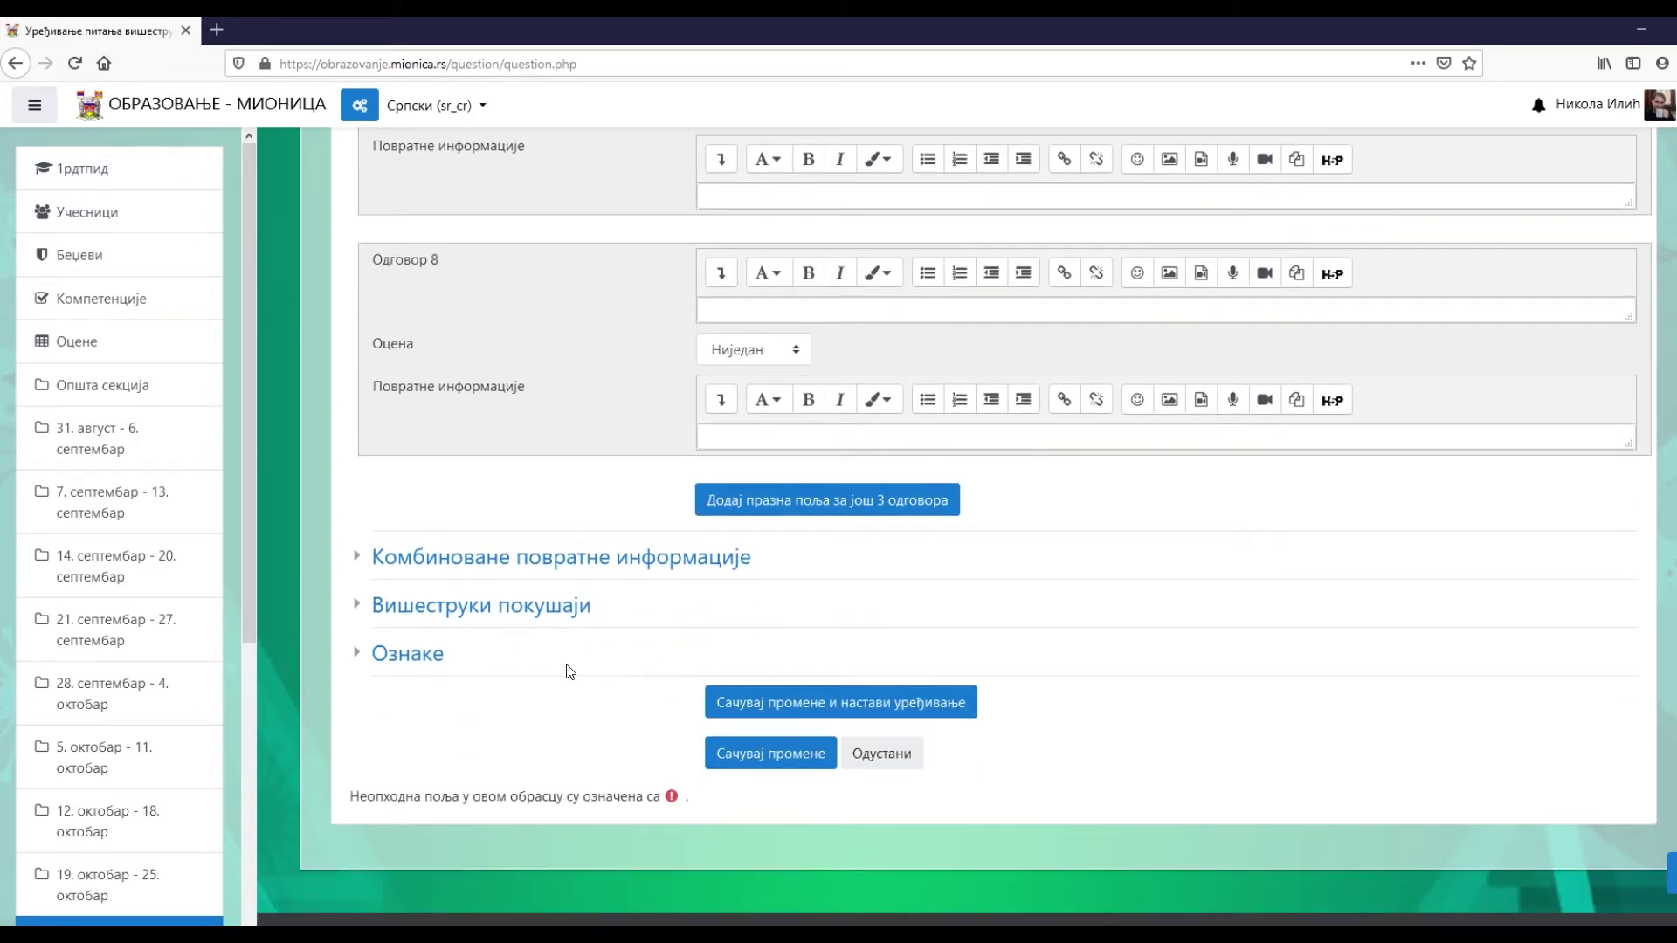
{"action": "left_click", "coordinate": [357, 558]}
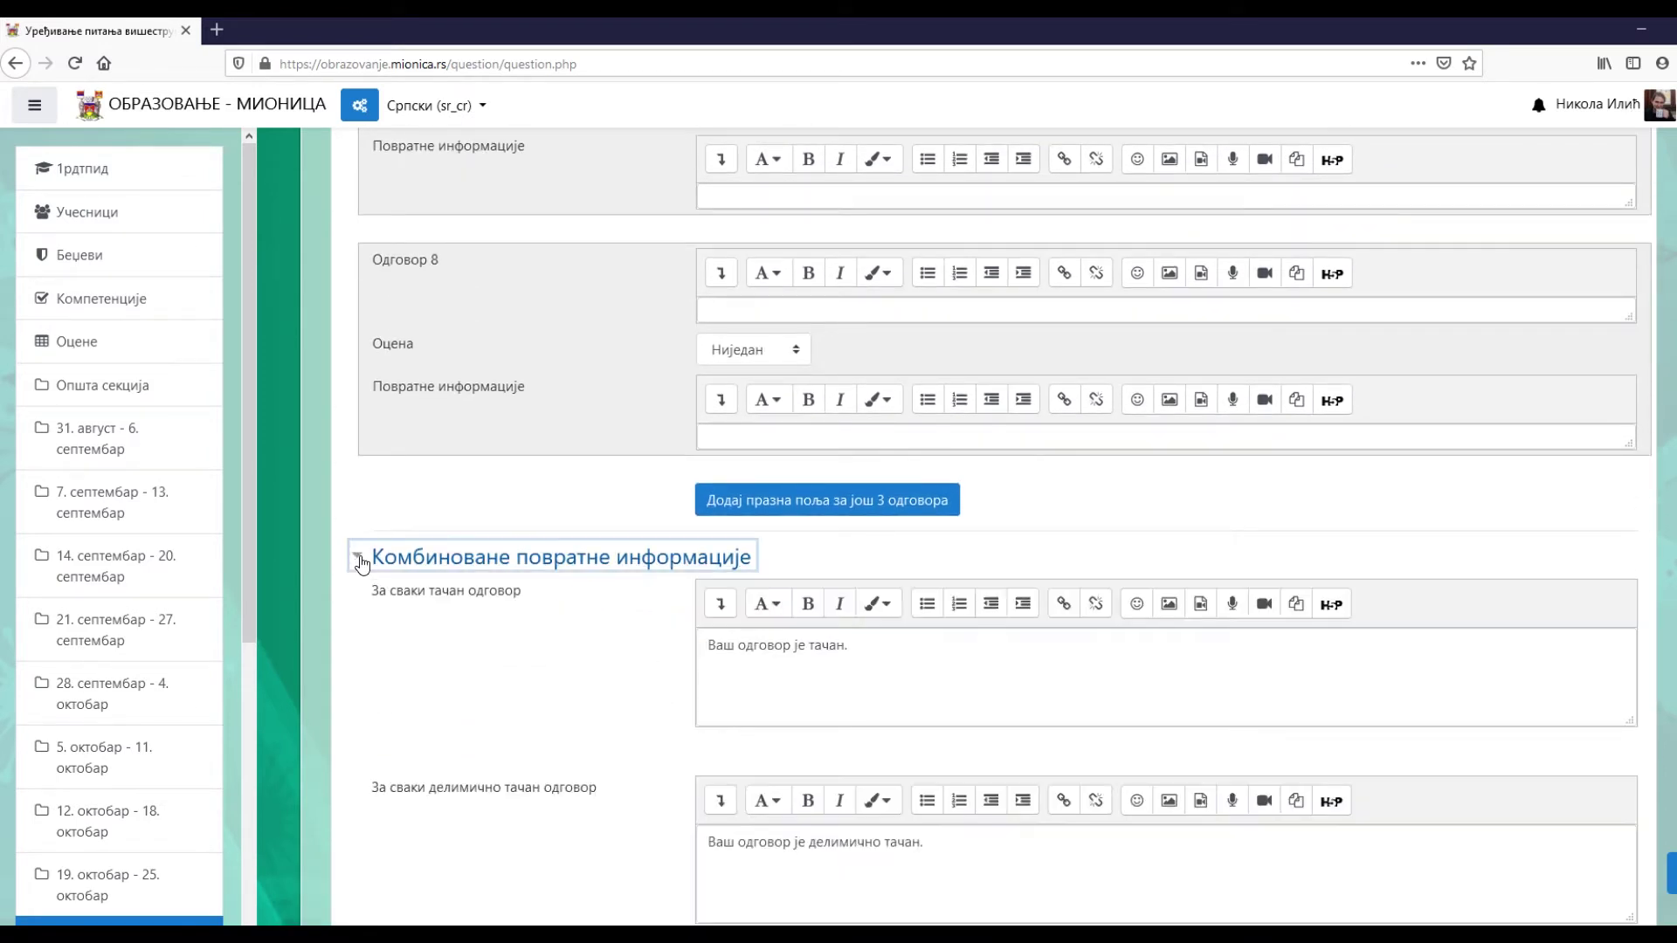
{"action": "left_click_drag", "start_coordinate": [732, 648], "coordinate": [706, 648]}
{"action": "type", "text": "Твој"}
{"action": "left_click", "coordinate": [1378, 741]}
{"action": "scroll", "coordinate": [644, 644], "scroll_direction": "down", "scroll_amount": 2}
{"action": "left_click_drag", "start_coordinate": [734, 753], "coordinate": [699, 753]}
{"action": "left_click", "coordinate": [882, 562]}
{"action": "type", "text": "З"}
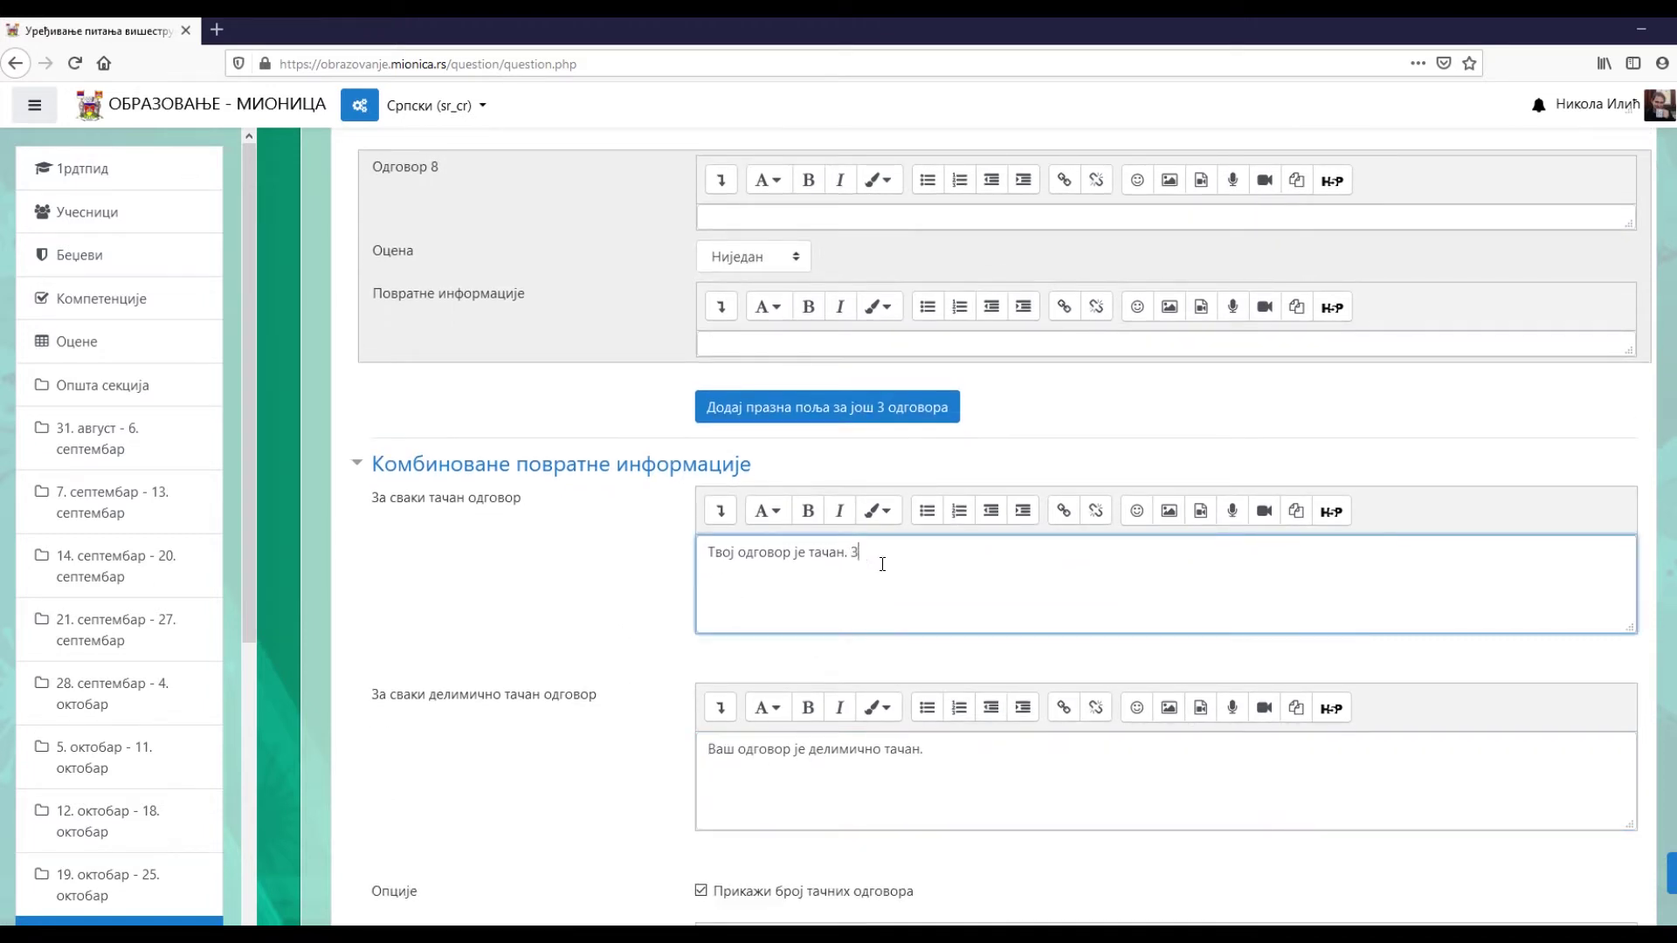
{"action": "type", "text": "наш са којим државама се  граничи Србија."}
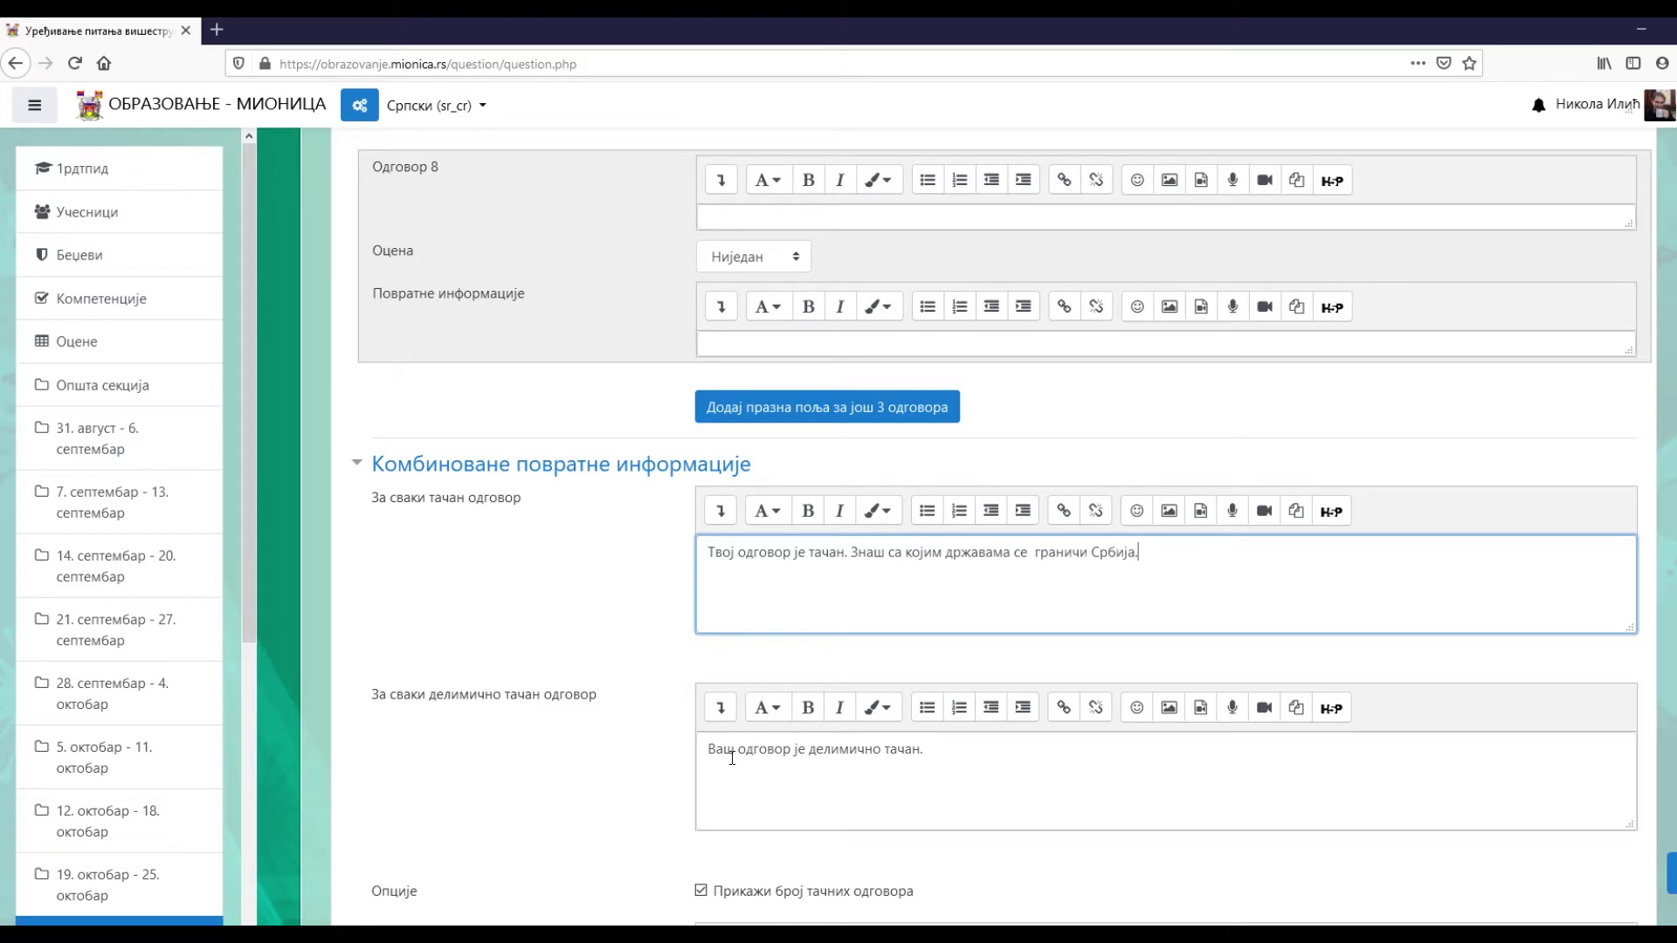
- Set the feedback for partially correct answers to "Твој одговор је делимично тачан. Погледај лекцију још једном и подсети се са којим државама се граничи Србија."
{"action": "left_click_drag", "start_coordinate": [732, 752], "coordinate": [709, 750]}
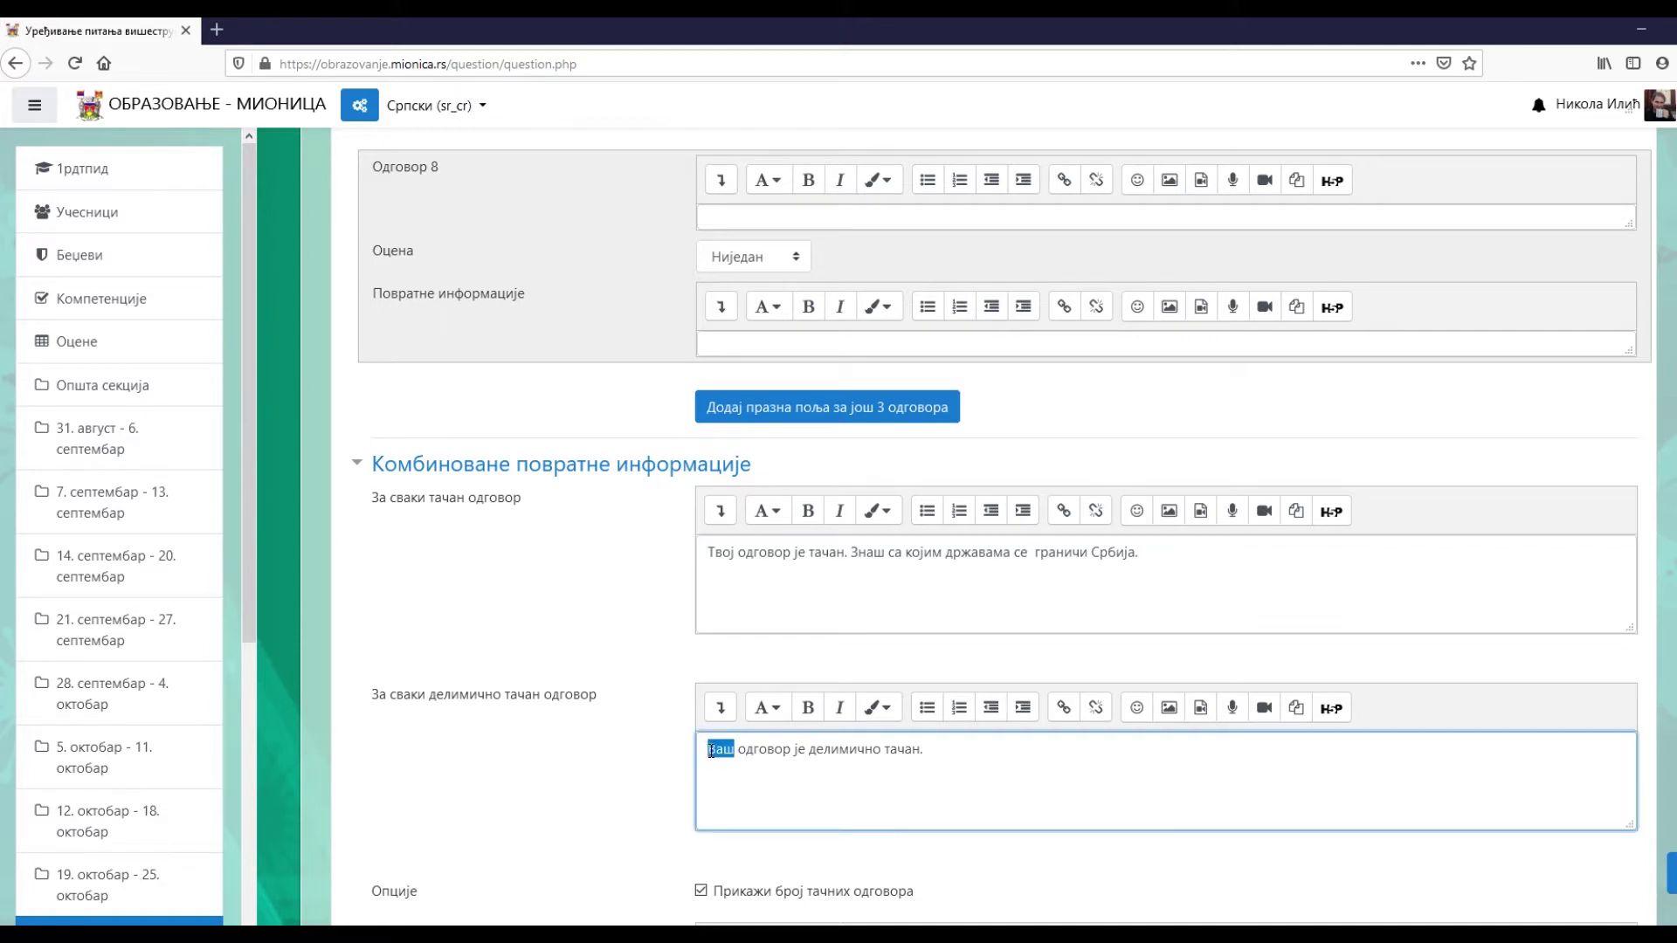
{"action": "type", "text": "Твој одговор је делимично тачан. Погледај лекцију још једном и подсети се са којим"}
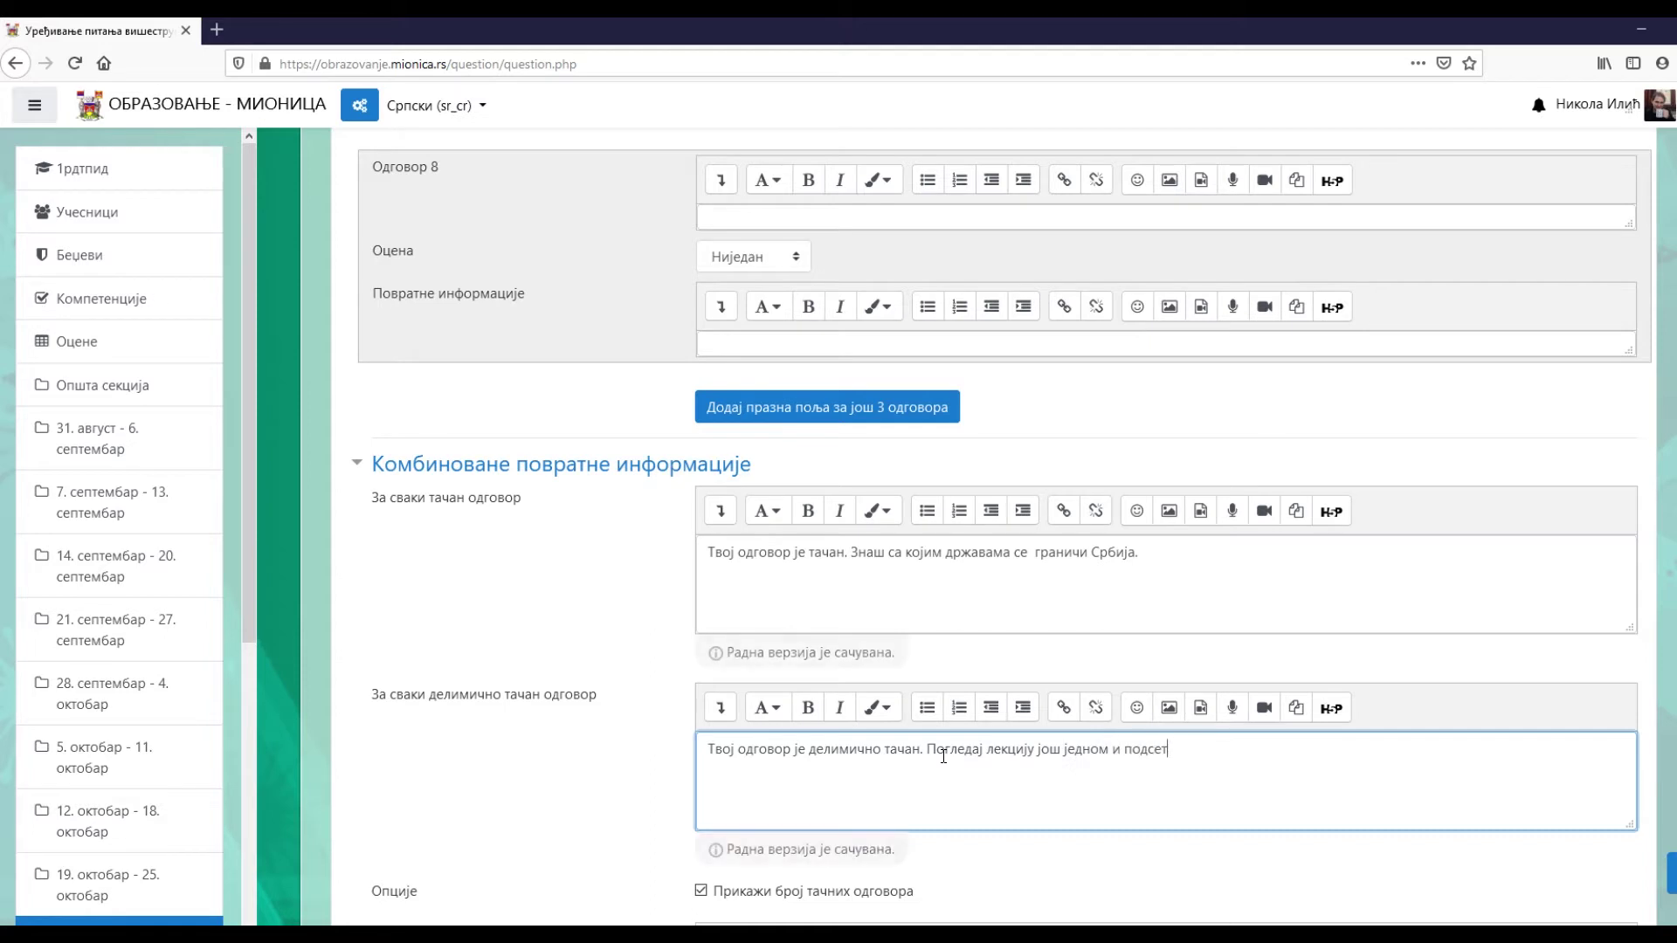
{"action": "type", "text": "вама се граничи Србија."}
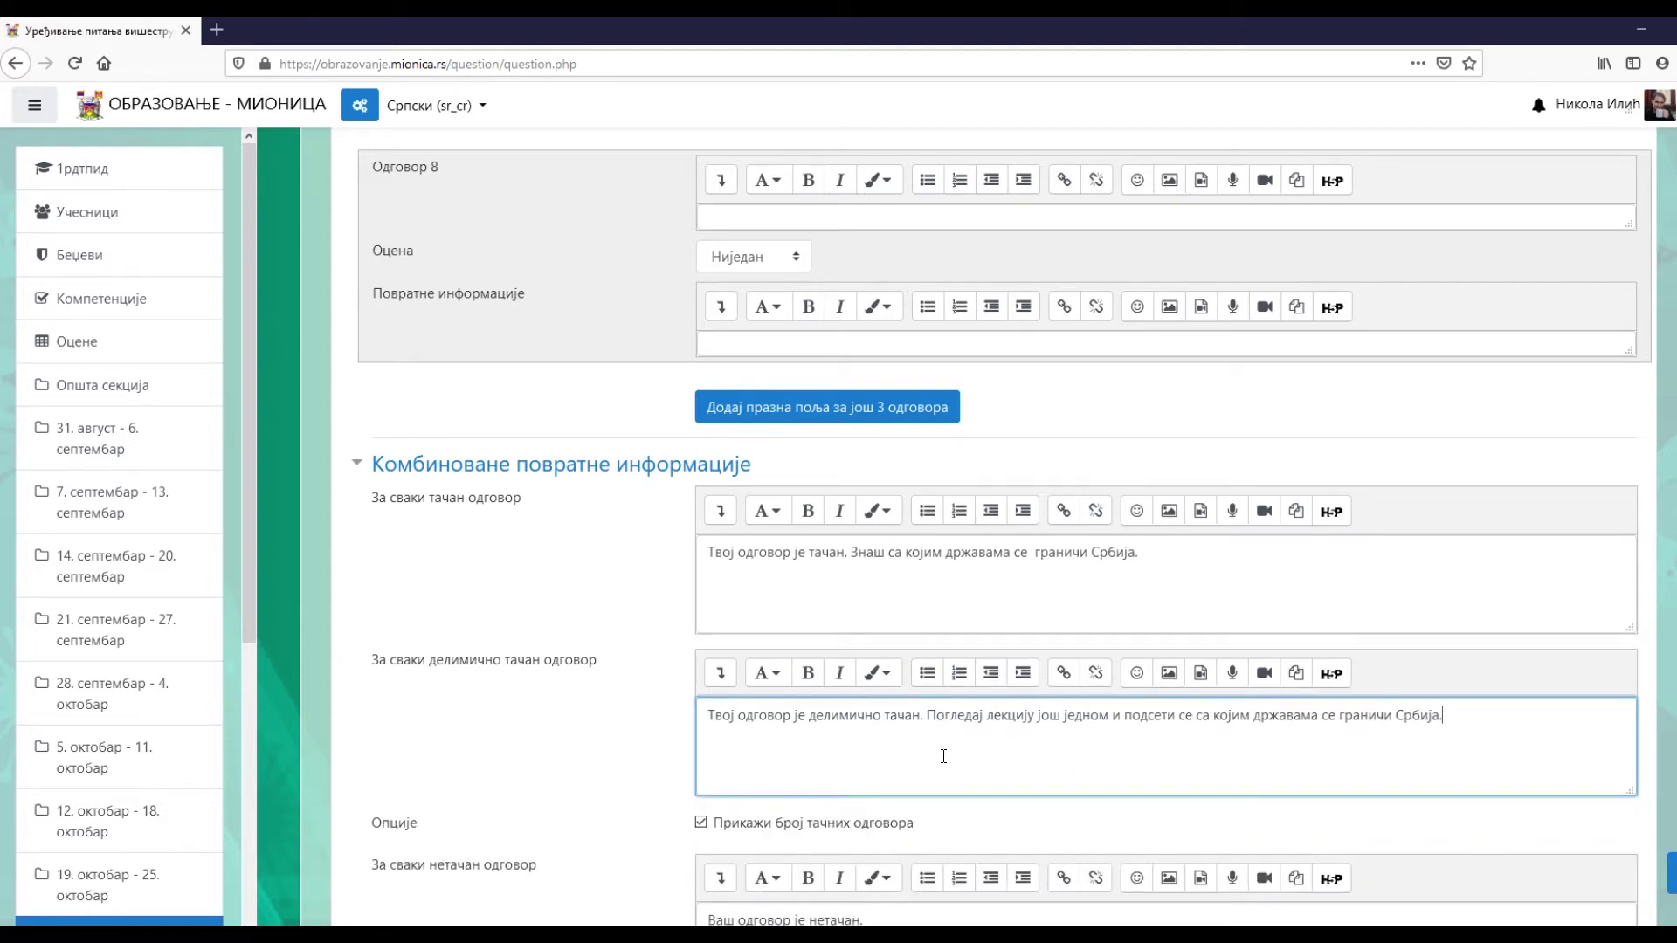
- Replace the feedback for any incorrect answer with a copy of the partially correct feedback text
{"action": "scroll", "coordinate": [943, 757], "scroll_direction": "down", "scroll_amount": 3}
{"action": "left_click_drag", "start_coordinate": [1443, 529], "coordinate": [673, 542]}
{"action": "right_click", "coordinate": [756, 527]}
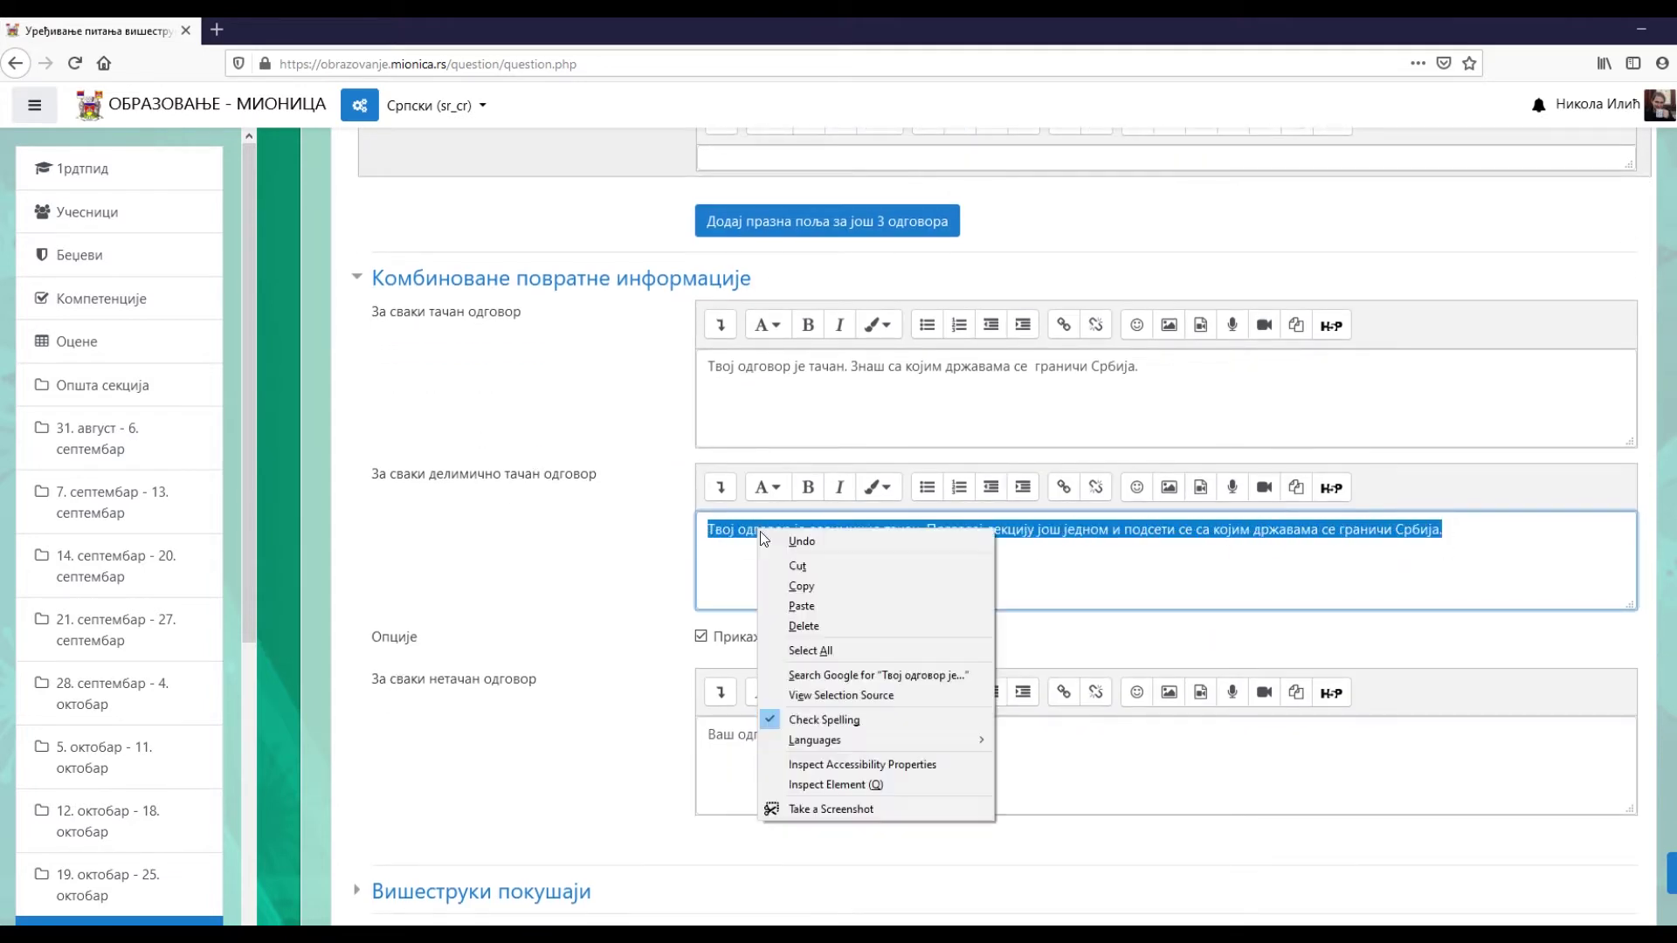
{"action": "left_click", "coordinate": [811, 587]}
{"action": "left_click_drag", "start_coordinate": [863, 739], "coordinate": [655, 739]}
{"action": "key", "text": "ctrl+v"}
- Change "делимично тачан" to "нетачан" in the feedback for incorrect answers and save the question
{"action": "left_click_drag", "start_coordinate": [881, 804], "coordinate": [812, 805]}
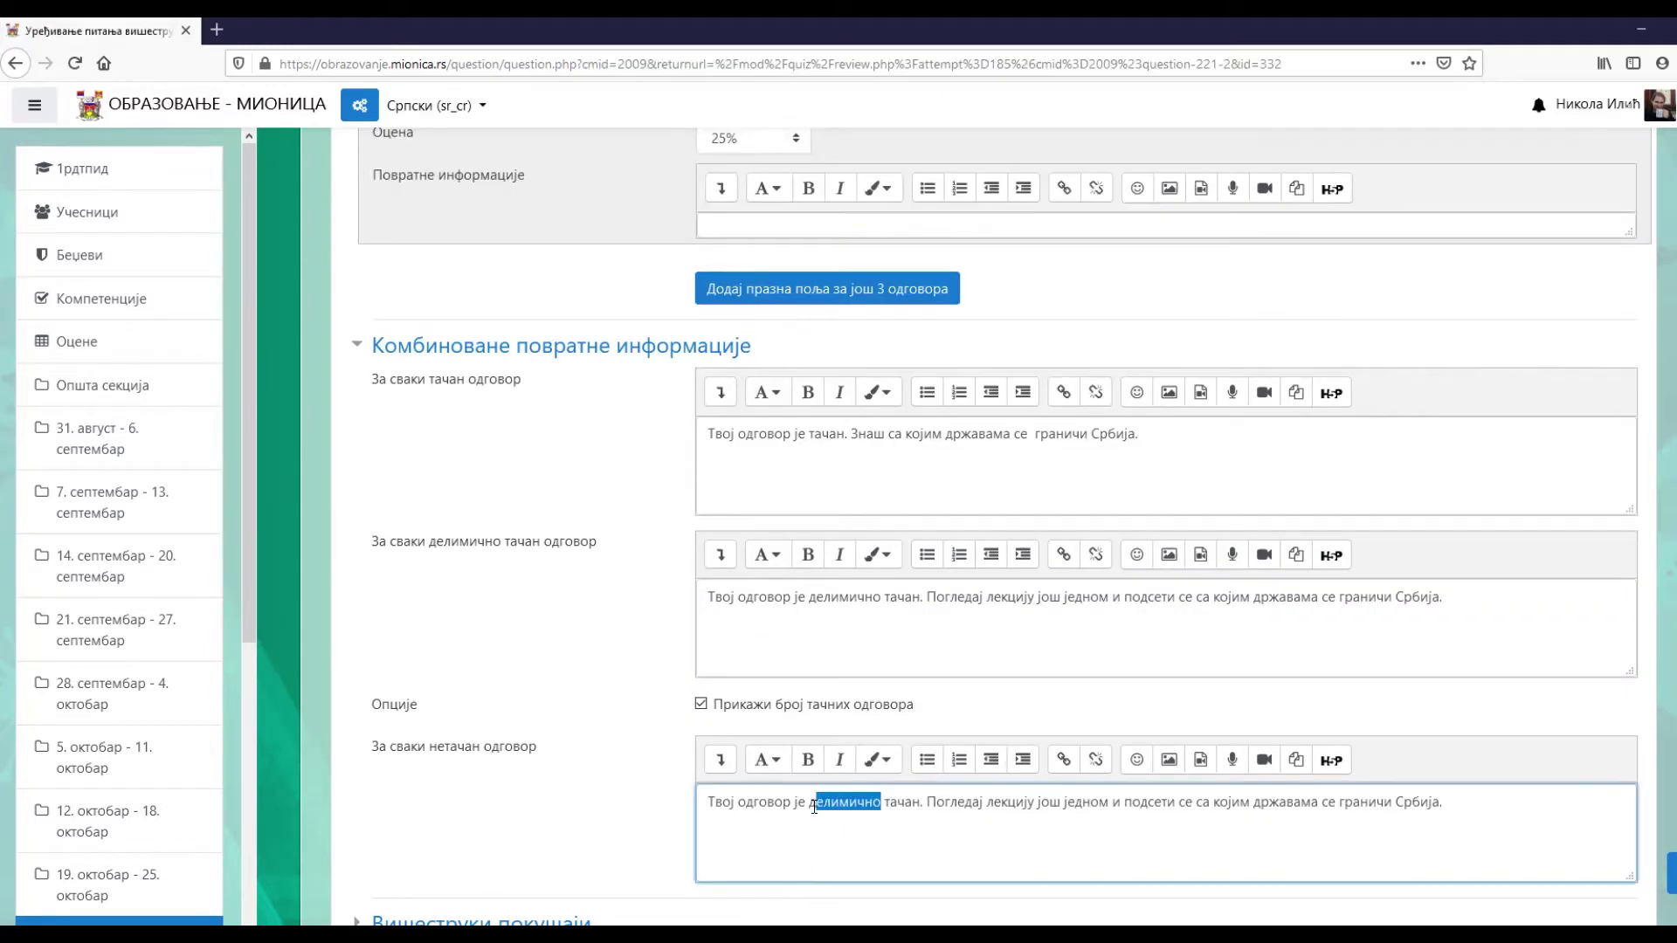
{"action": "type", "text": "нетачан"}
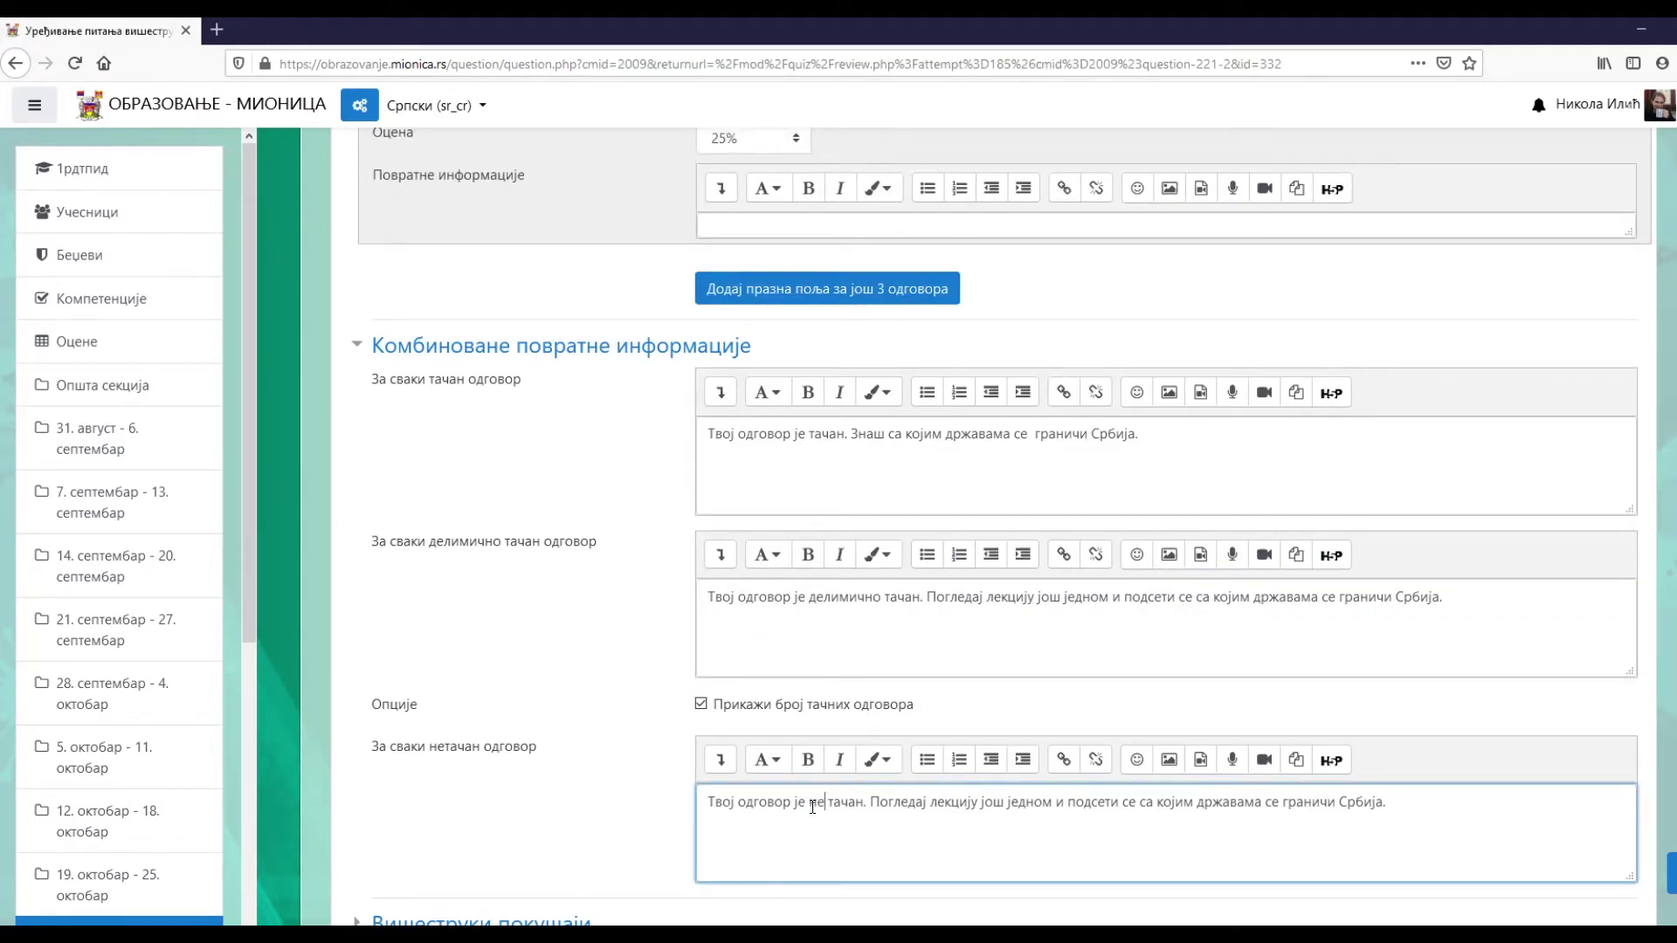
{"action": "key", "text": "Delete"}
{"action": "key", "text": "Delete"}
{"action": "key", "text": "Delete"}
{"action": "key", "text": "Delete"}
{"action": "key", "text": "Delete"}
{"action": "key", "text": "Delete"}
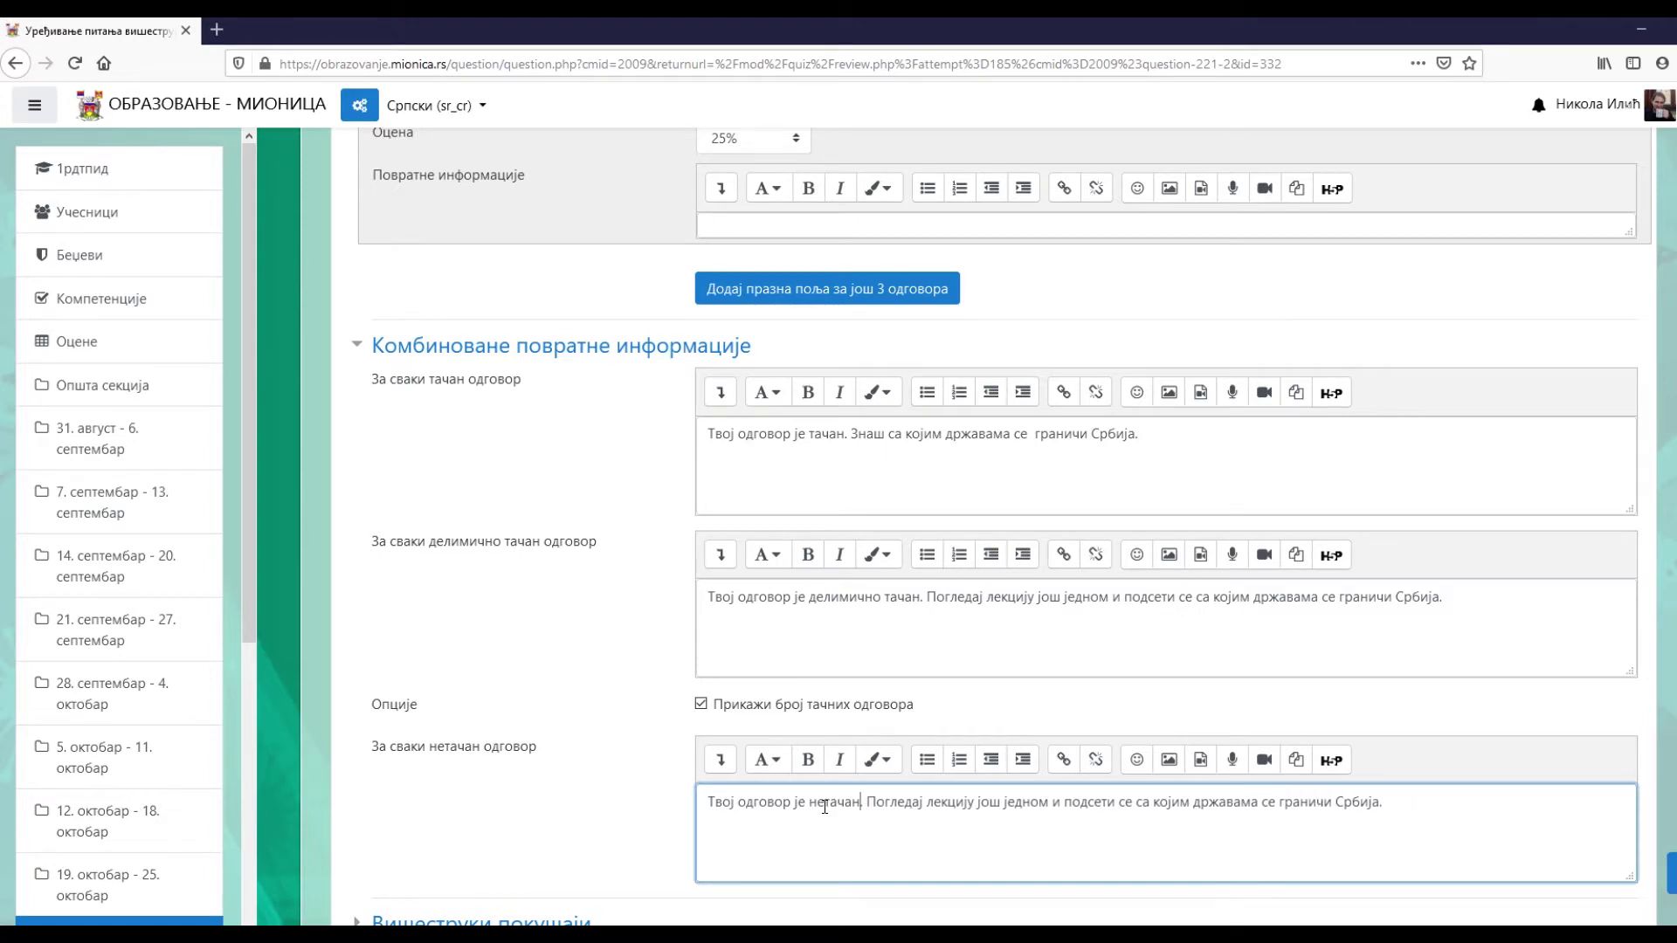
{"action": "scroll", "coordinate": [868, 830], "scroll_direction": "down", "scroll_amount": 5}
{"action": "left_click", "coordinate": [782, 750]}
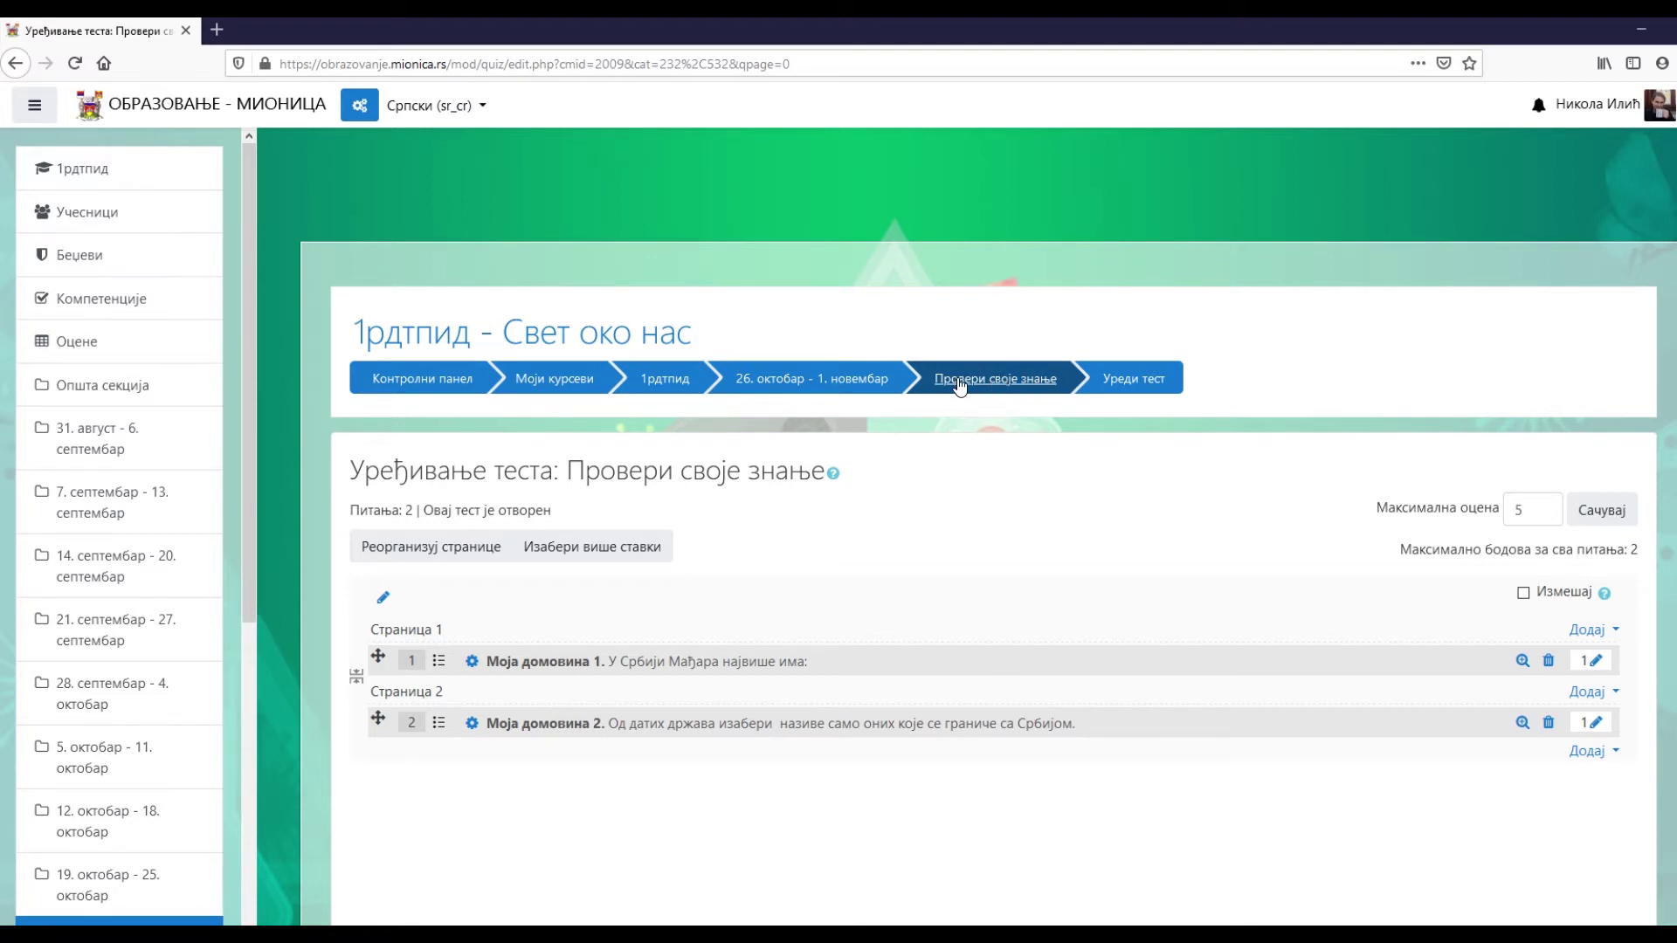
- Start a preview of the quiz "Провери своје знање" and go to question 2 about Serbia's neighbouring countries
{"action": "left_click", "coordinate": [994, 385]}
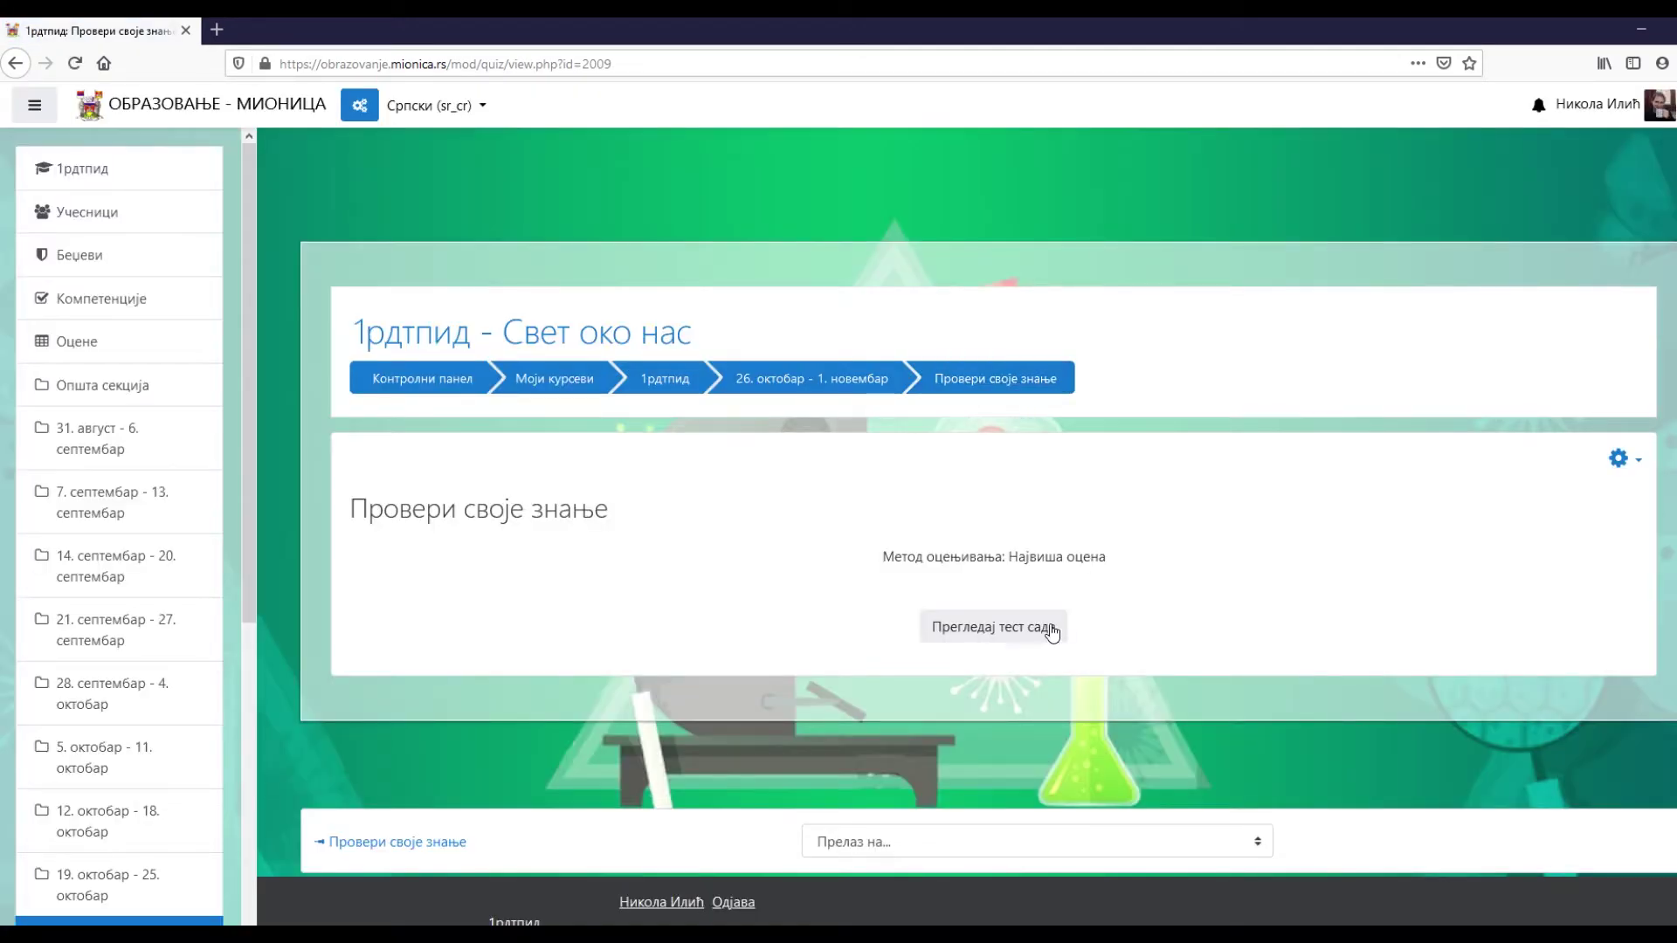
{"action": "left_click", "coordinate": [985, 640]}
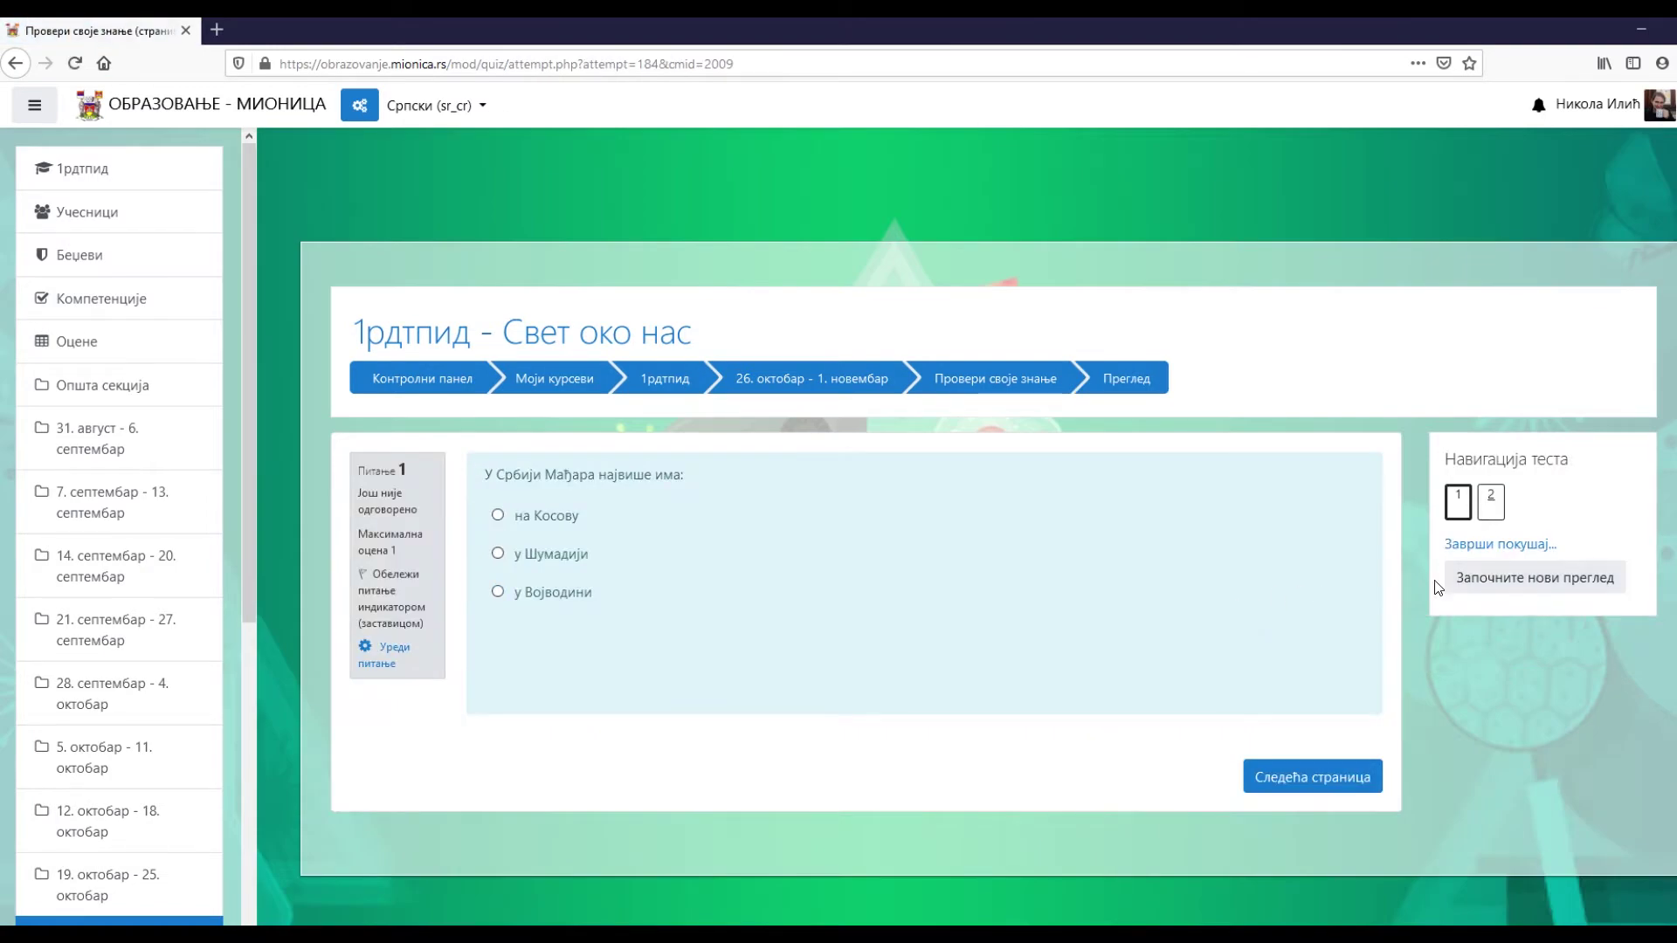
{"action": "double_click", "coordinate": [515, 708]}
{"action": "double_click", "coordinate": [515, 746]}
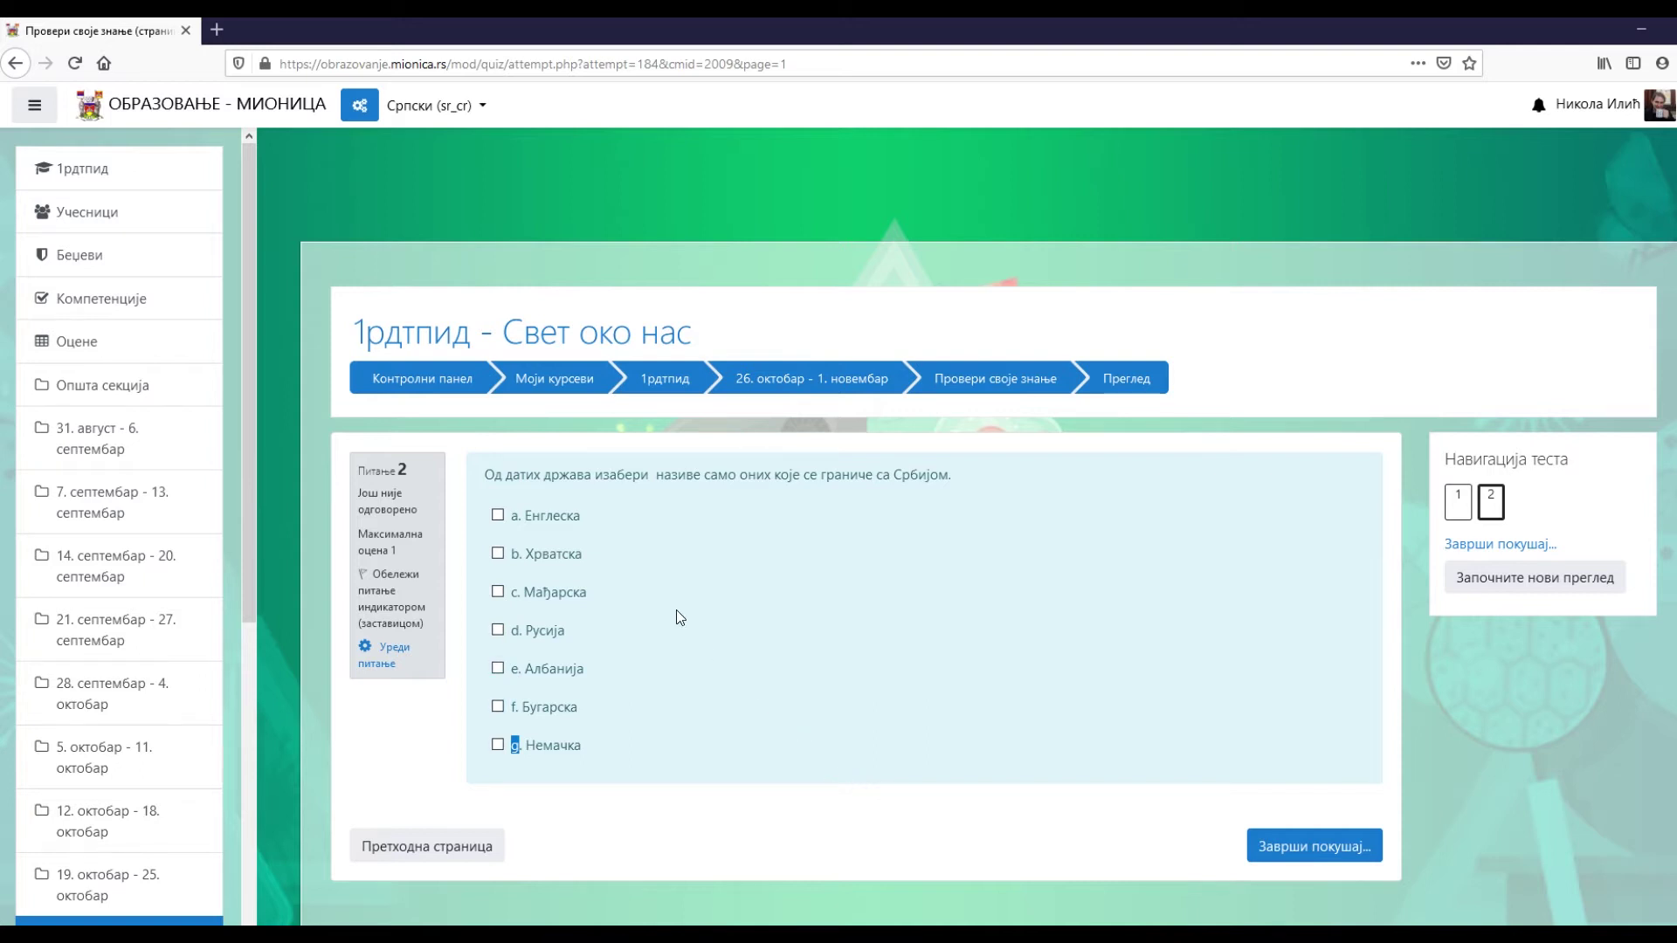
- Answer question 2 with Хрватска, Мађарска, Албанија and Бугарска, and submit all answers to finish the test
{"action": "left_click", "coordinate": [498, 555]}
{"action": "left_click", "coordinate": [498, 591]}
{"action": "left_click", "coordinate": [499, 707]}
{"action": "left_click", "coordinate": [1313, 846]}
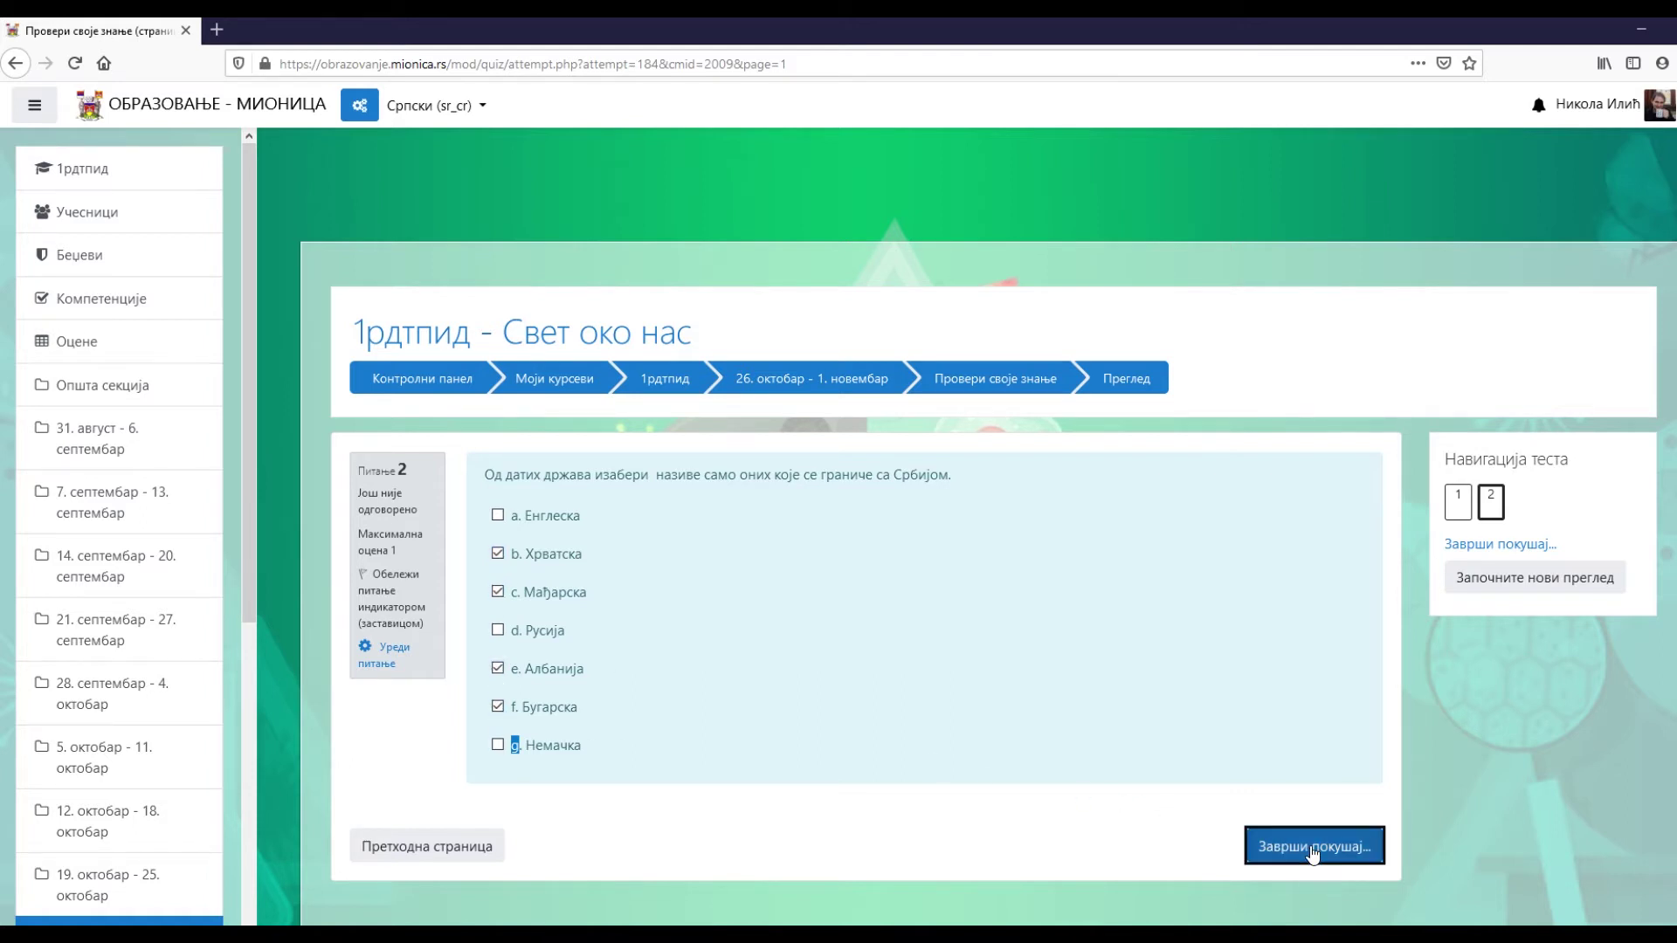
{"action": "left_click", "coordinate": [832, 753]}
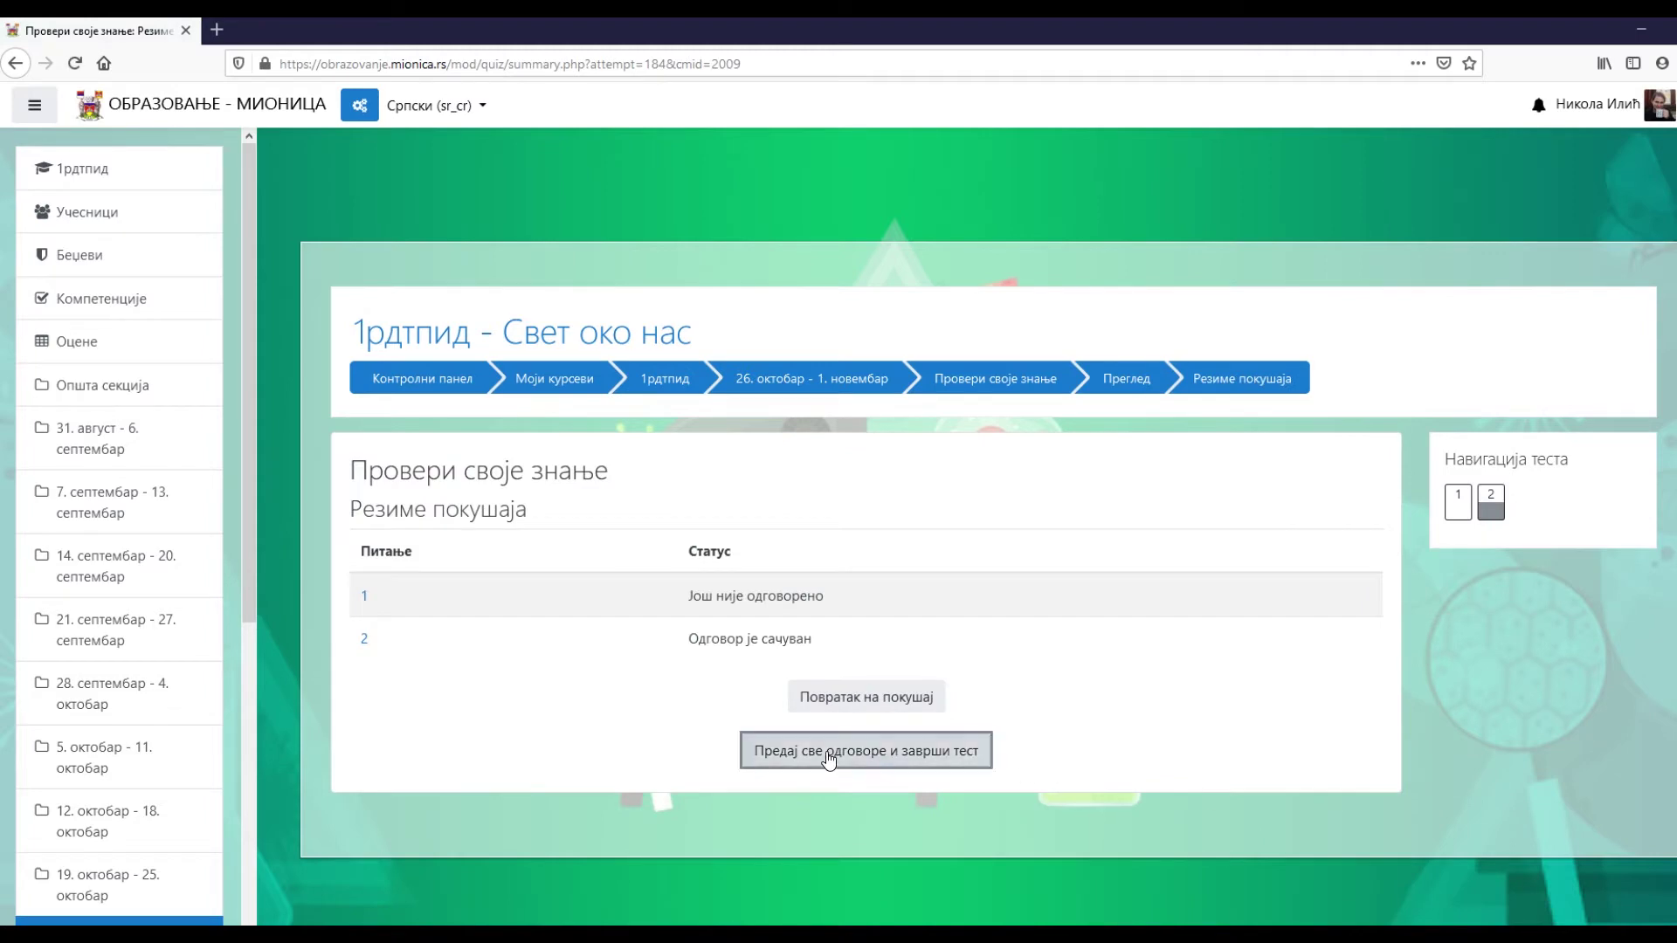
- Confirm the submission, then review the attempt's score, the marking of question 2's answers and its feedback text
{"action": "left_click", "coordinate": [864, 636]}
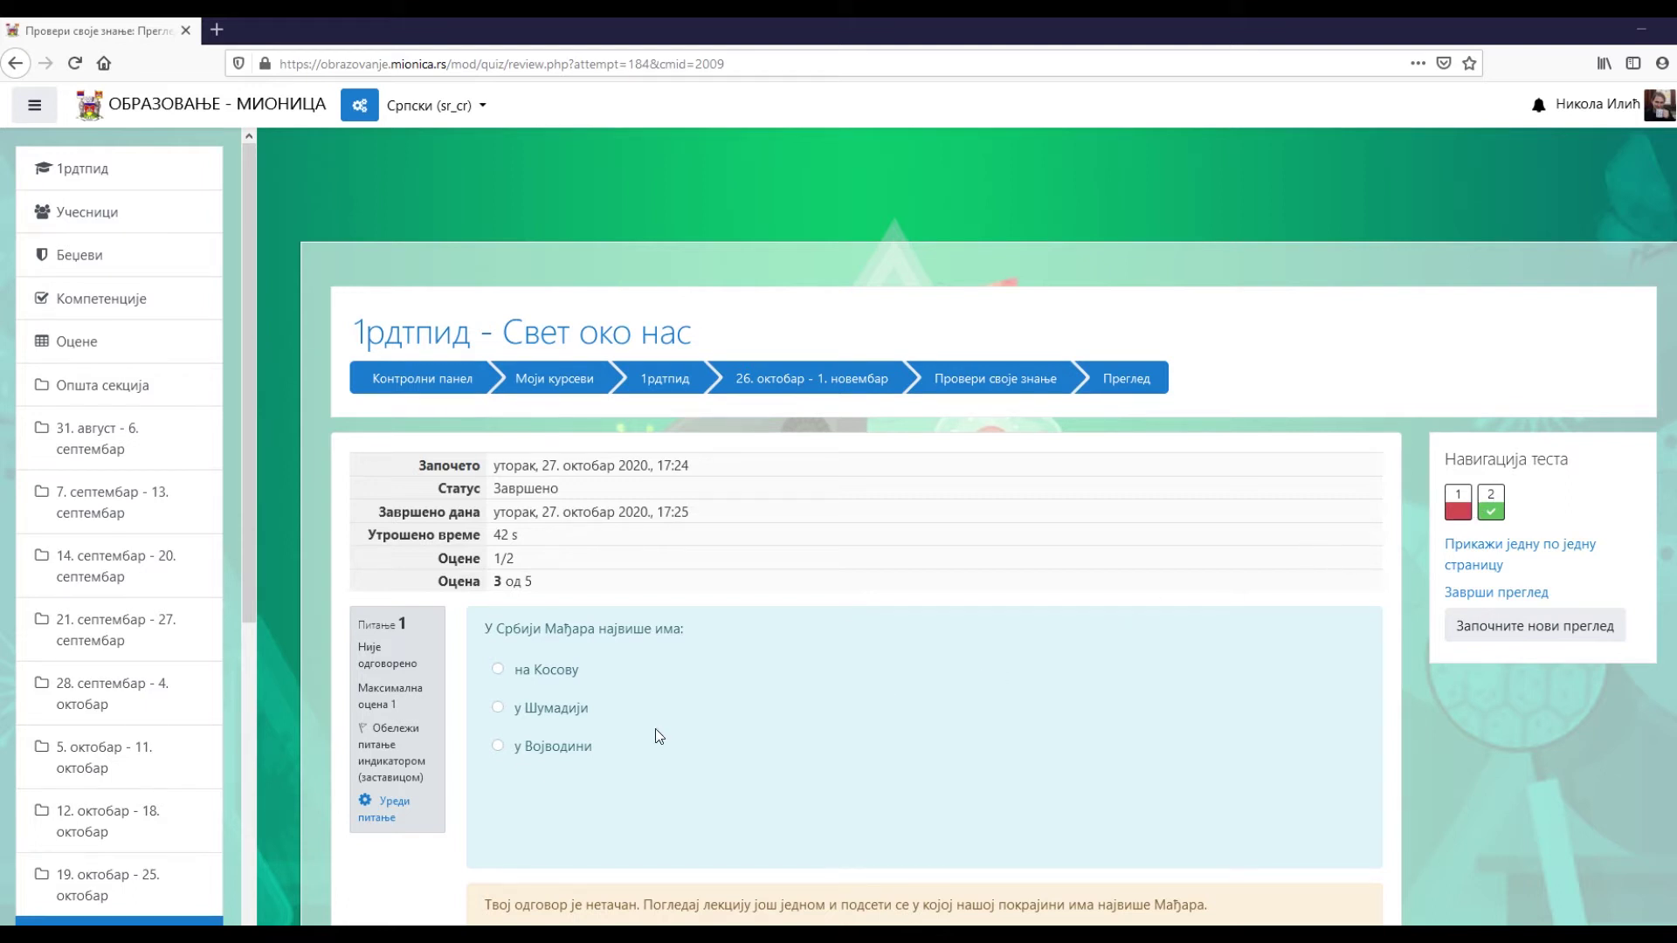
{"action": "left_click_drag", "start_coordinate": [492, 559], "coordinate": [515, 560]}
{"action": "scroll", "coordinate": [536, 569], "scroll_direction": "down", "scroll_amount": 4}
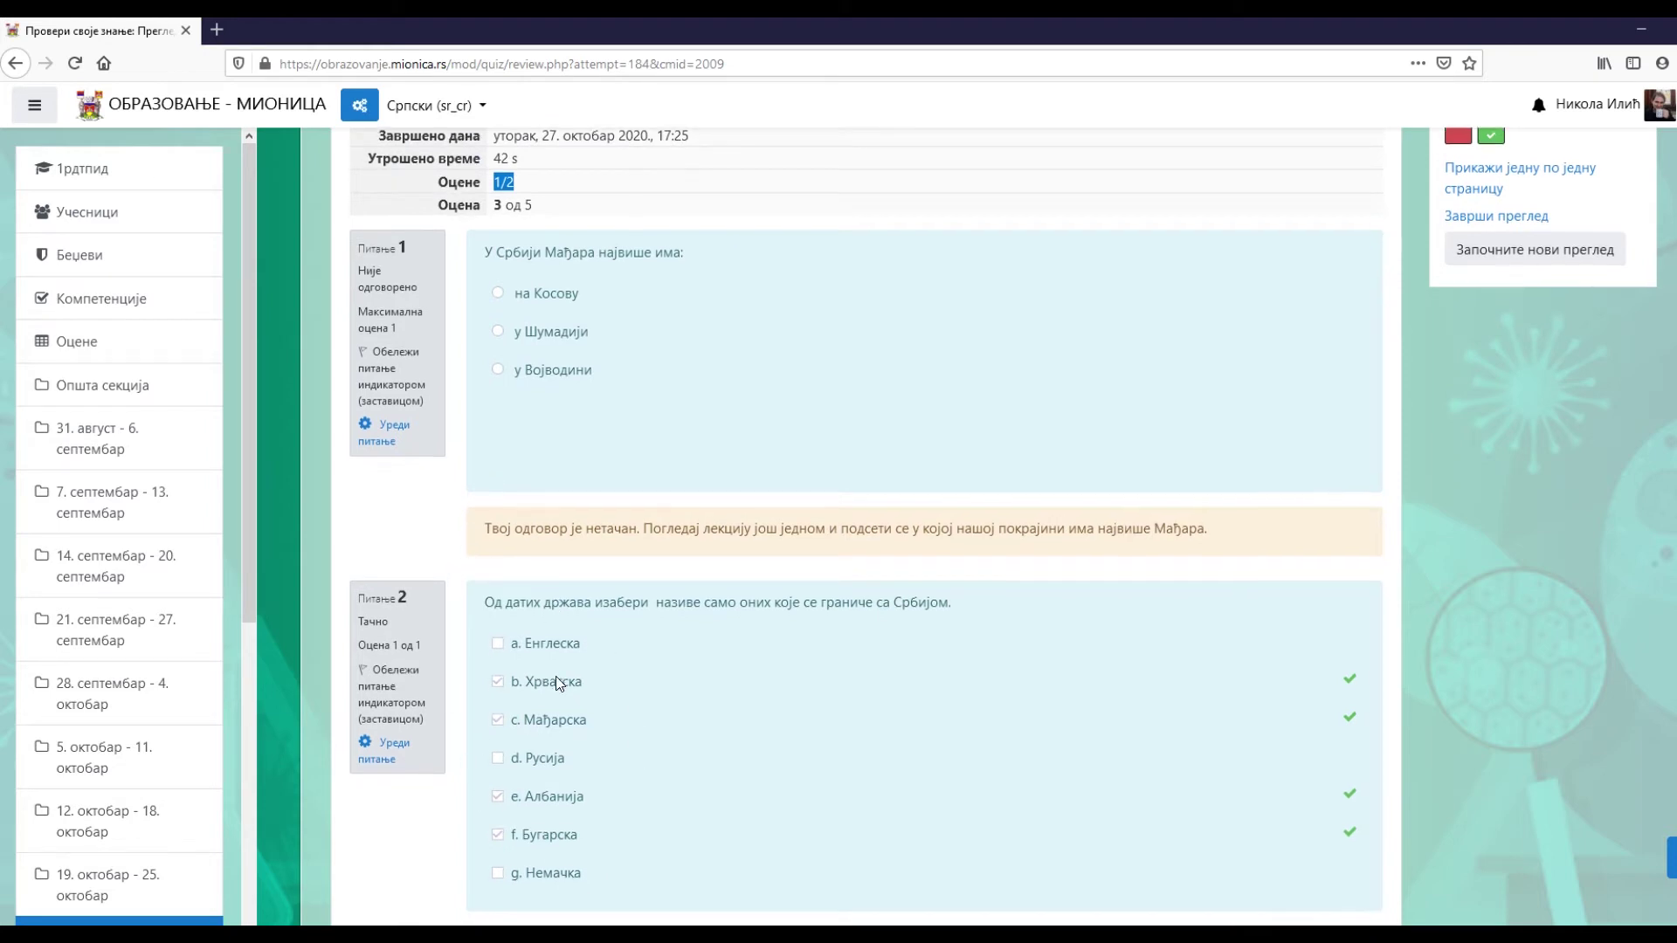
{"action": "scroll", "coordinate": [551, 676], "scroll_direction": "down", "scroll_amount": 3}
{"action": "left_click_drag", "start_coordinate": [479, 669], "coordinate": [931, 673]}
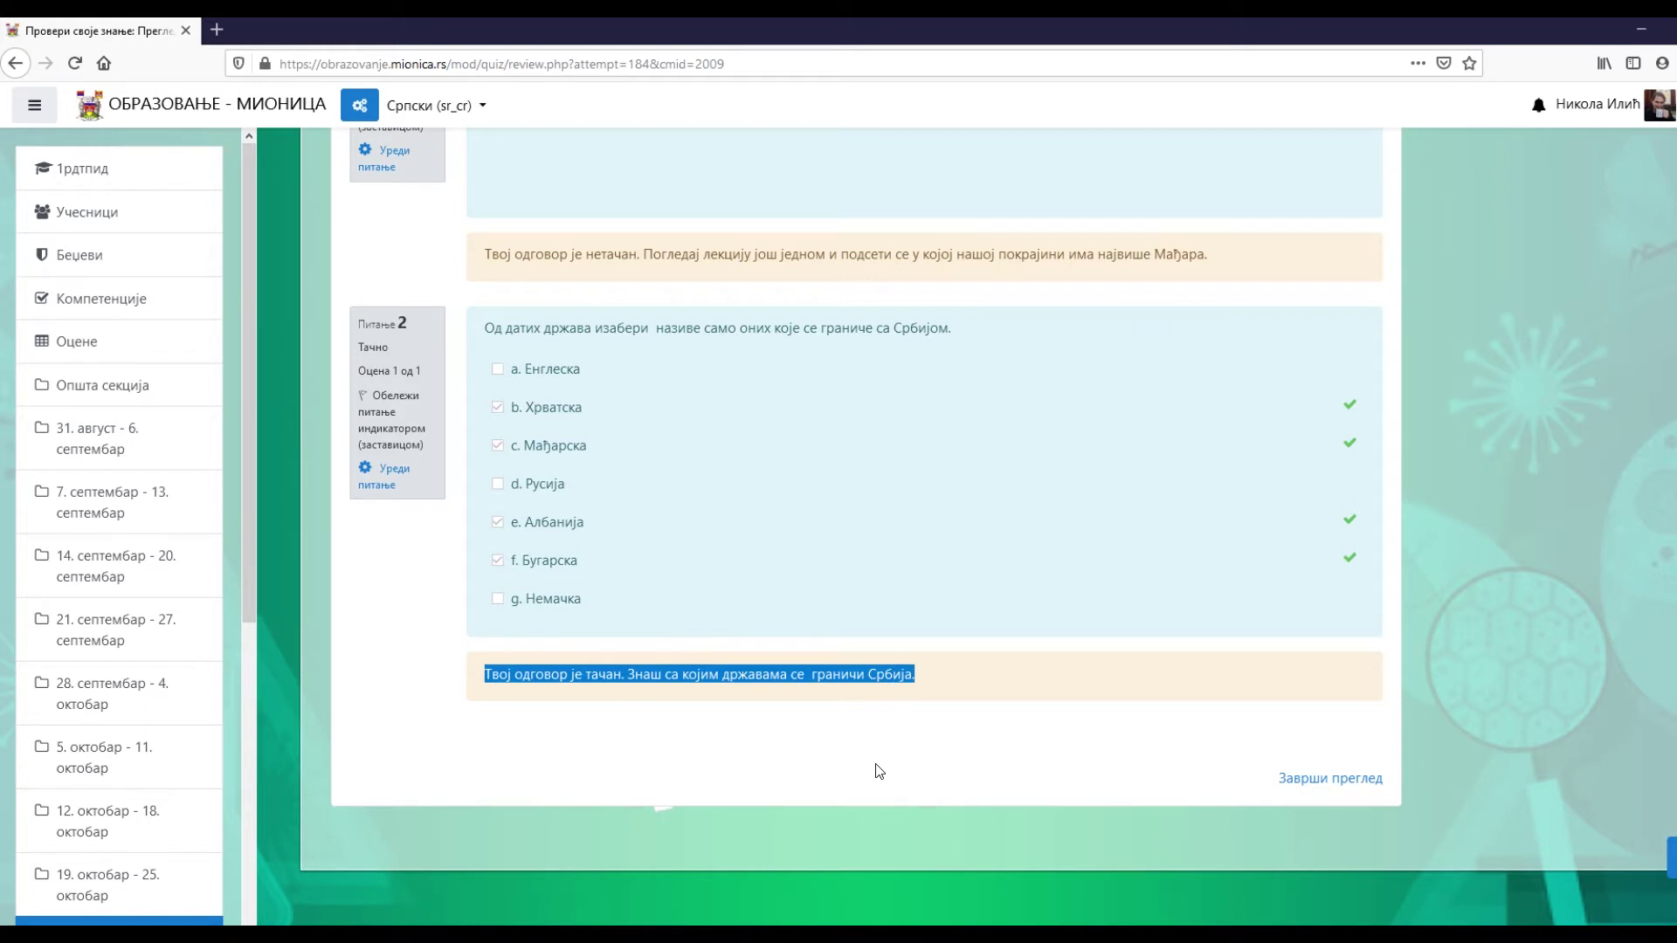
{"action": "scroll", "coordinate": [877, 769], "scroll_direction": "up", "scroll_amount": 1}
{"action": "scroll", "coordinate": [870, 766], "scroll_direction": "up", "scroll_amount": 1}
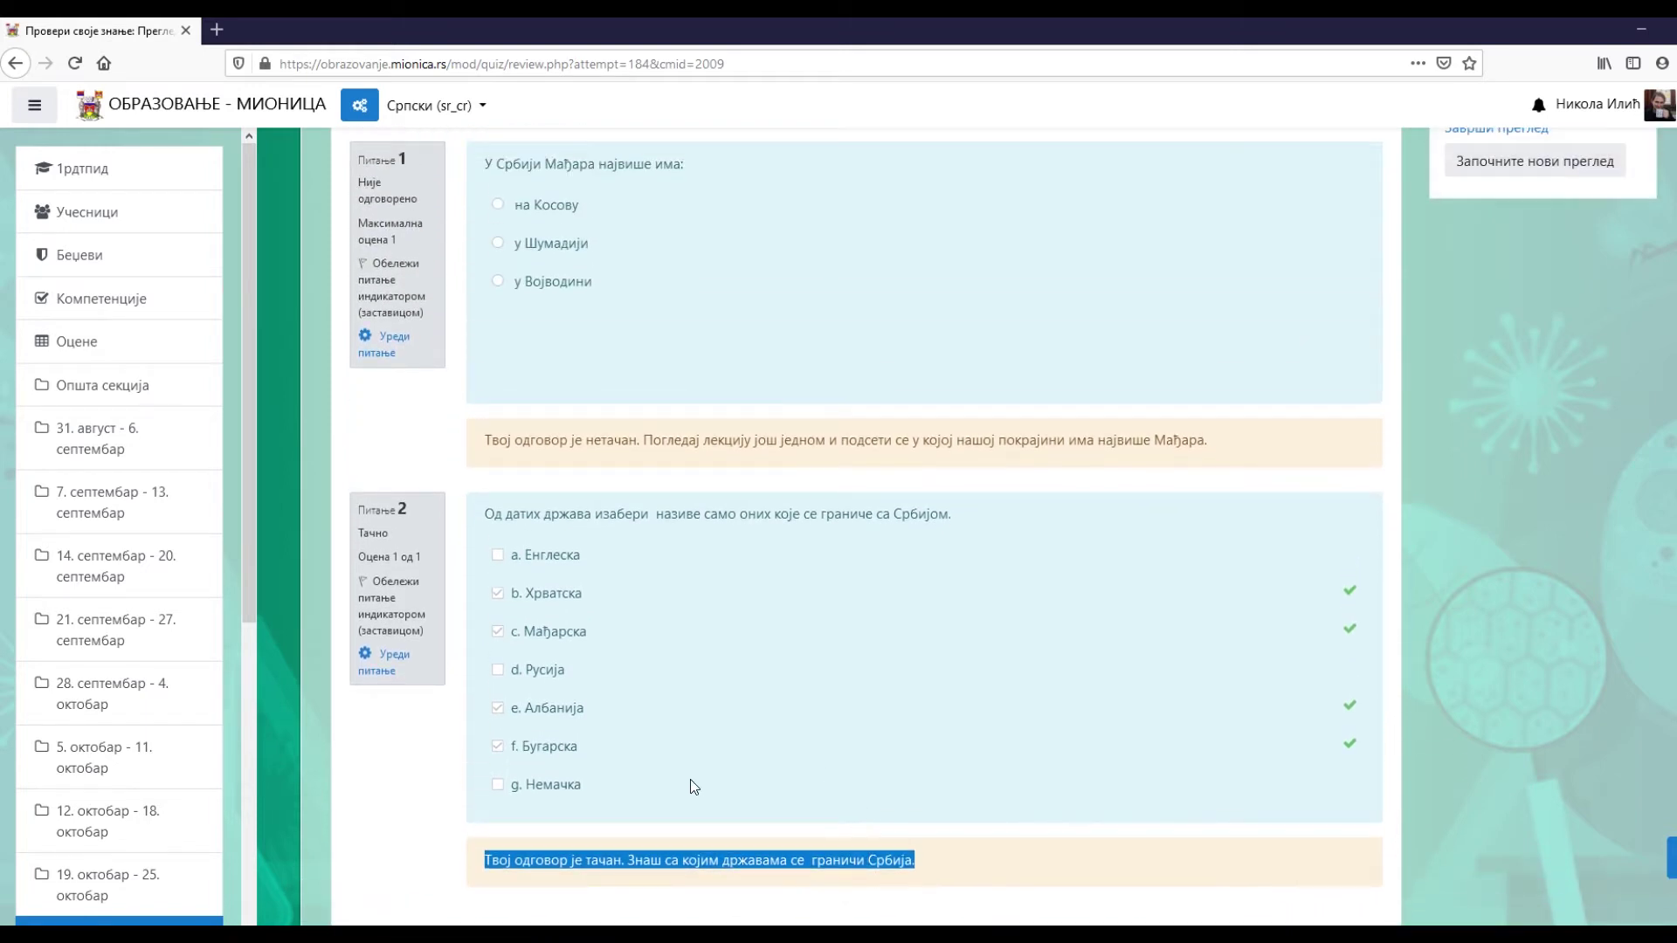
{"action": "double_click", "coordinate": [517, 787]}
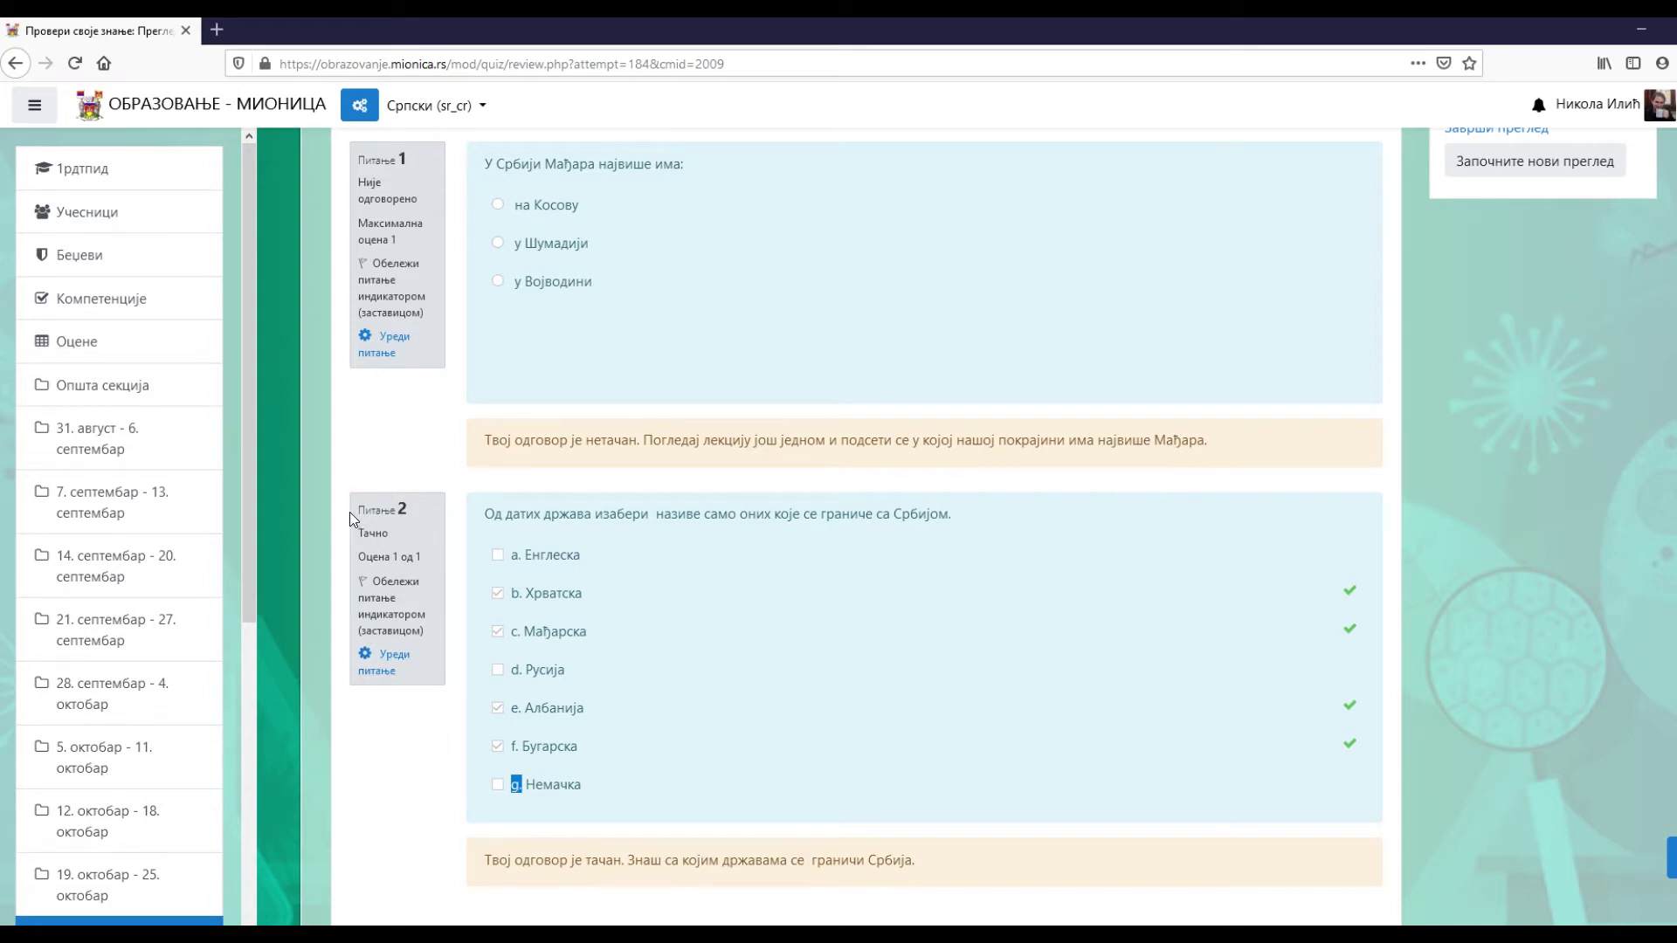
- Edit question 2 so its answers use the labelling option "Без нумерисања" and save the changes
{"action": "left_click", "coordinate": [385, 673]}
{"action": "scroll", "coordinate": [648, 712], "scroll_direction": "down", "scroll_amount": 10}
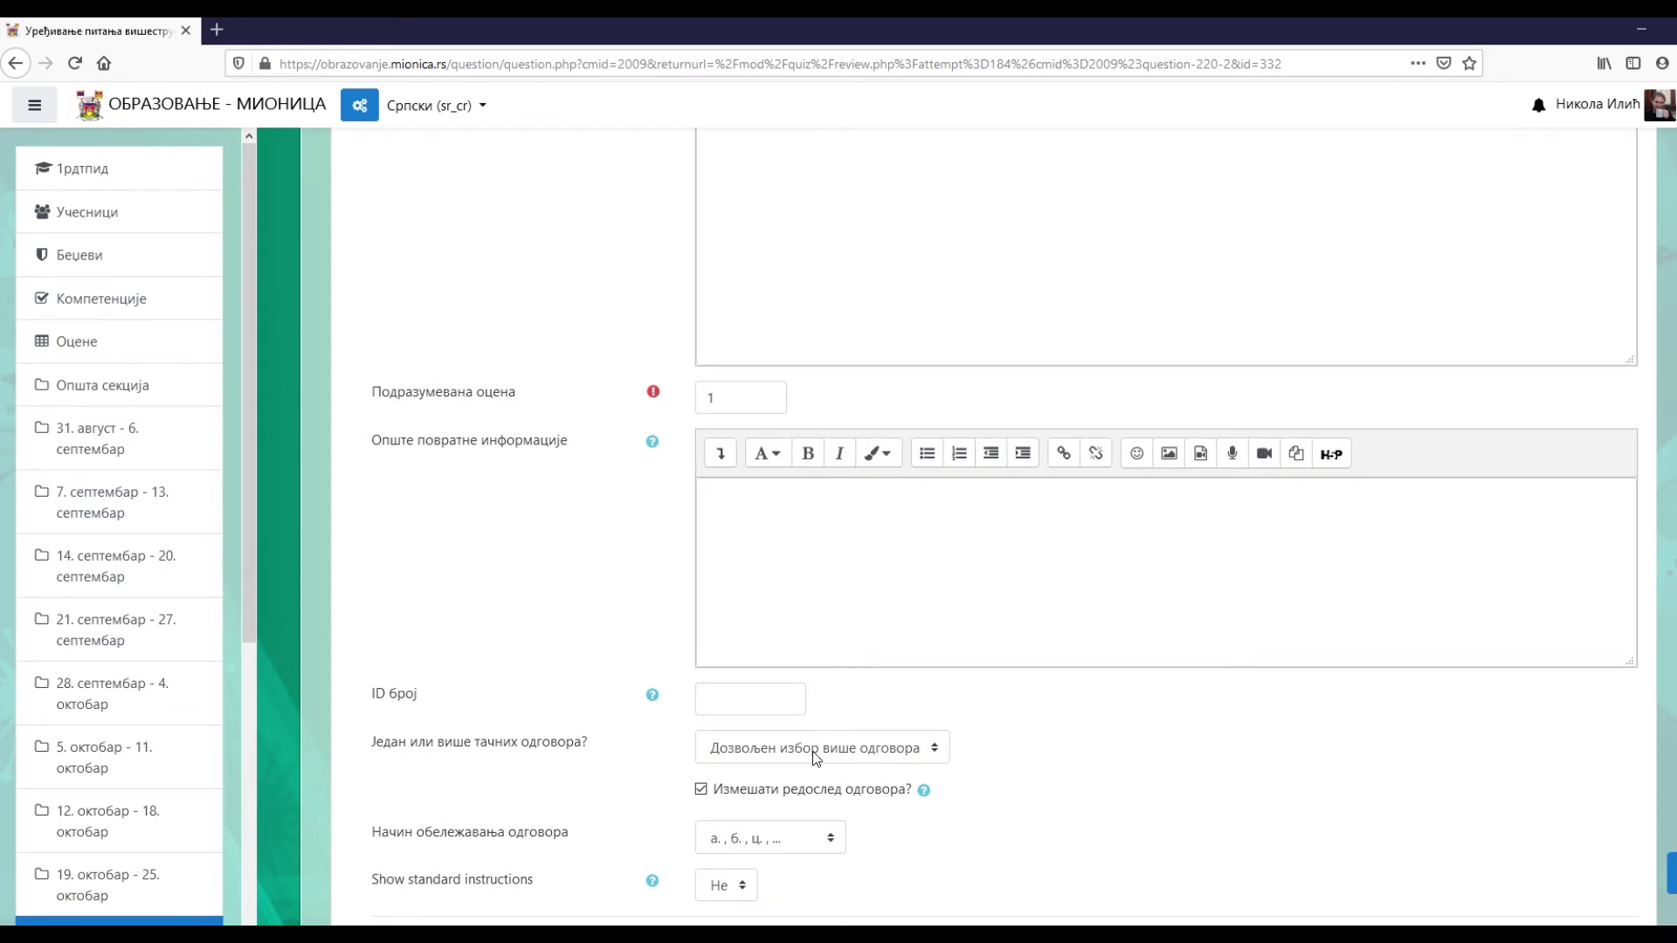
{"action": "left_click", "coordinate": [803, 837]}
{"action": "left_click", "coordinate": [766, 805]}
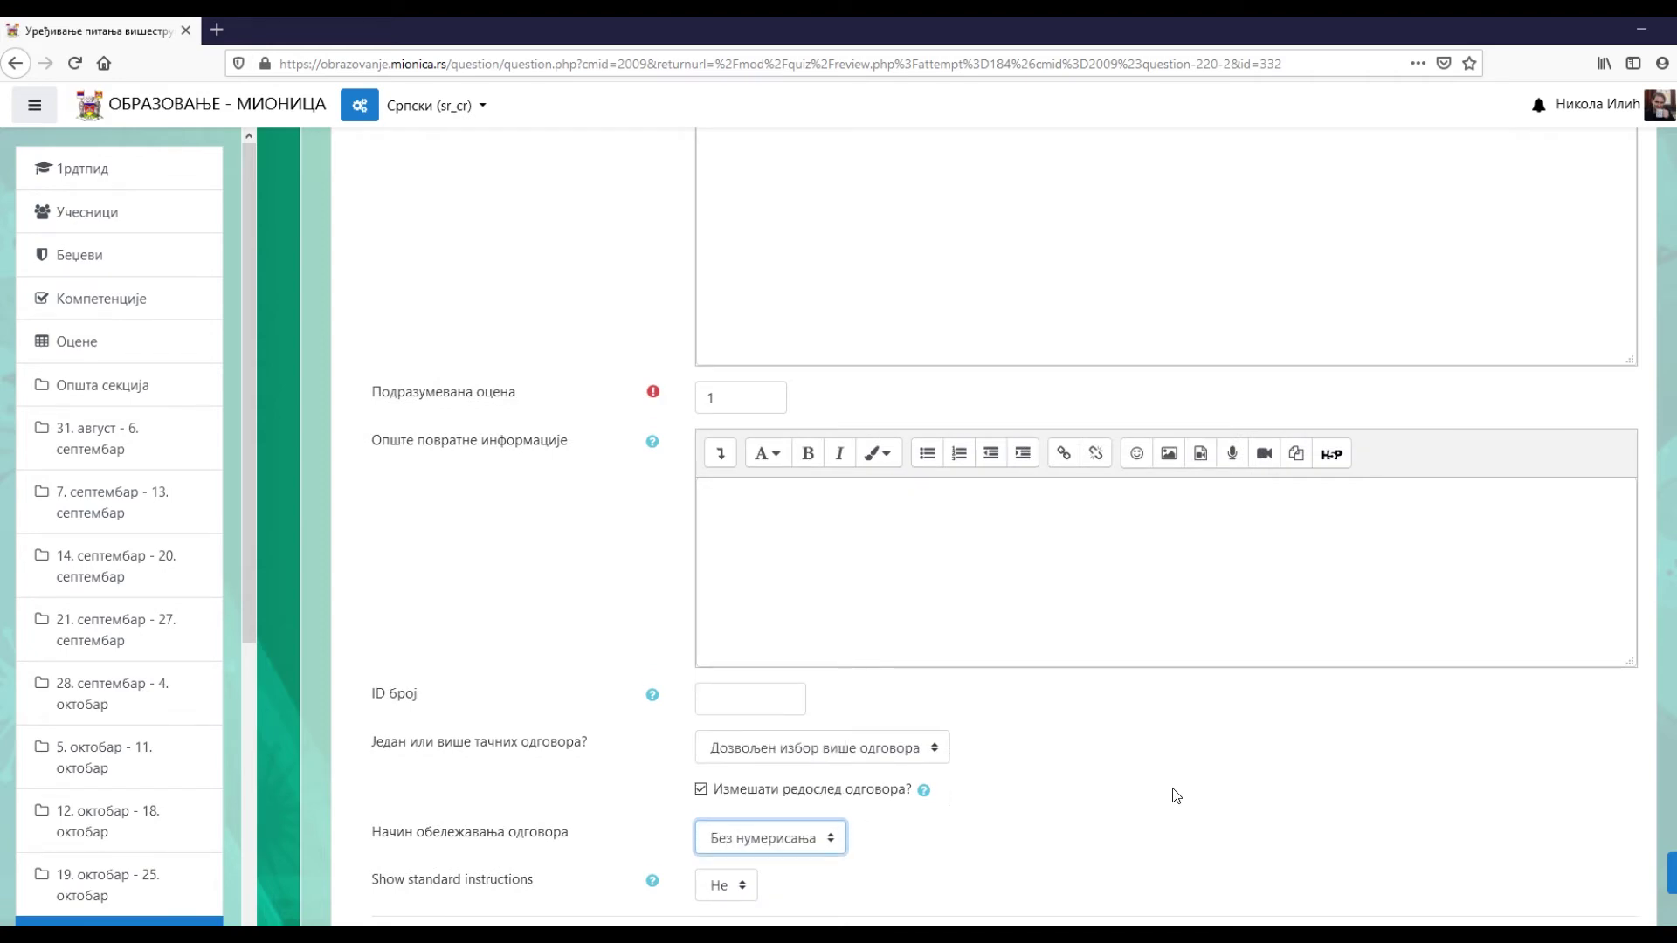
{"action": "scroll", "coordinate": [1112, 794], "scroll_direction": "down", "scroll_amount": 12}
{"action": "scroll", "coordinate": [876, 800], "scroll_direction": "down", "scroll_amount": 14}
{"action": "left_click", "coordinate": [769, 655]}
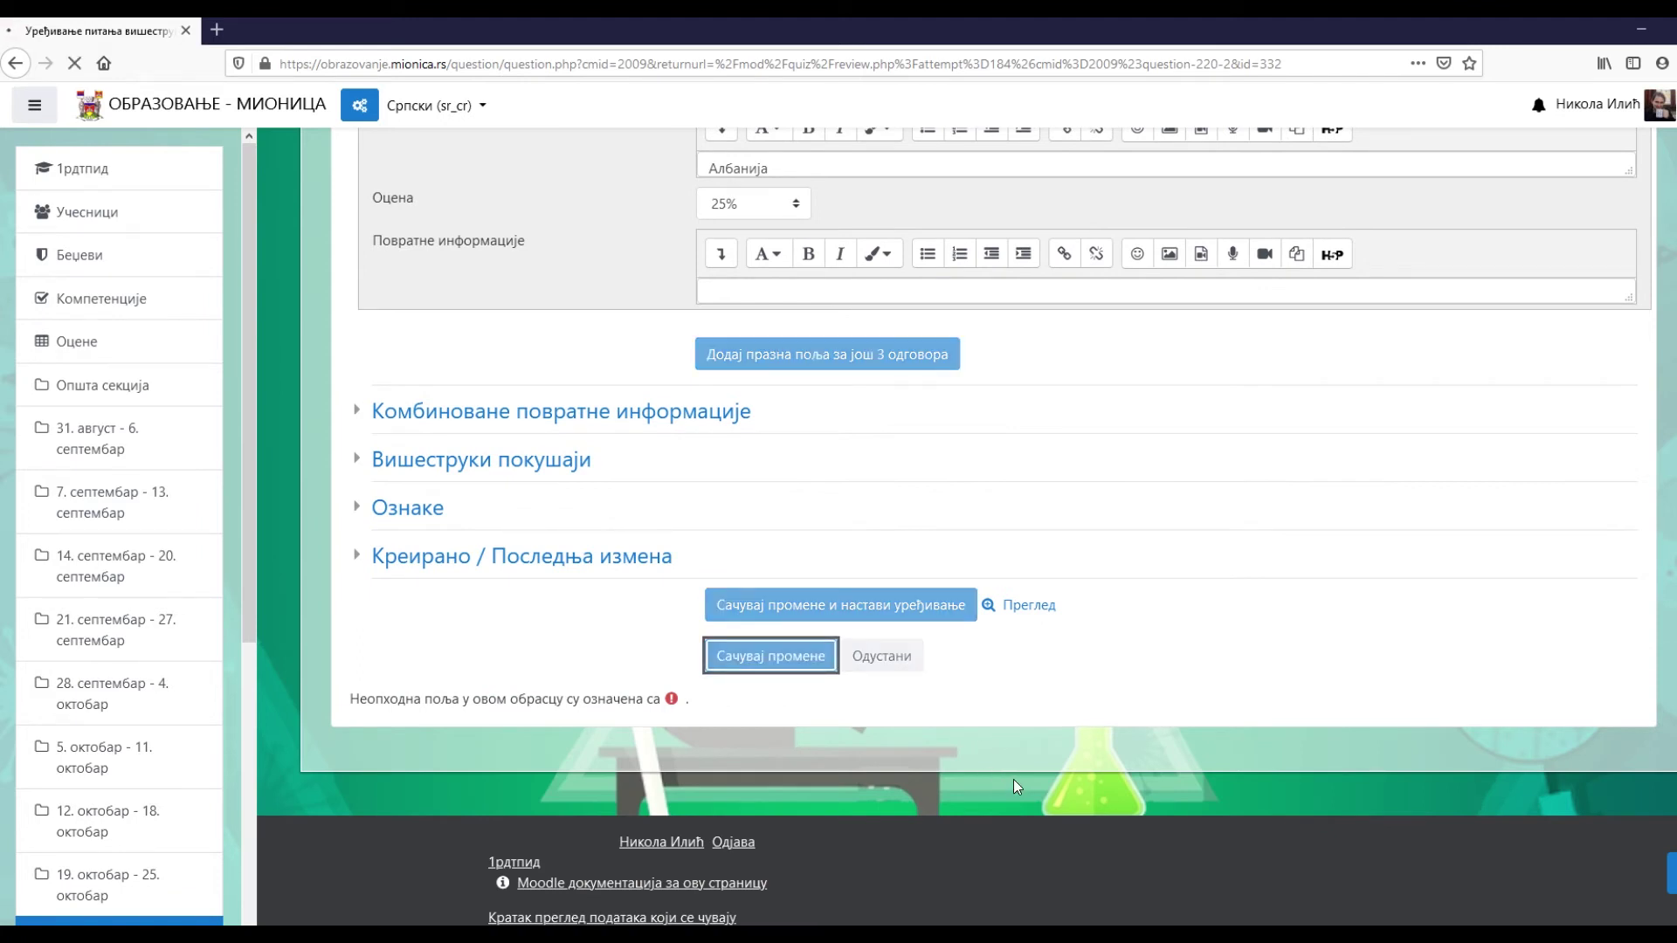
- Open the quiz "Провери своје знање" for editing and set the maximum mark of question 2 to 2
{"action": "scroll", "coordinate": [854, 631], "scroll_direction": "up", "scroll_amount": 3}
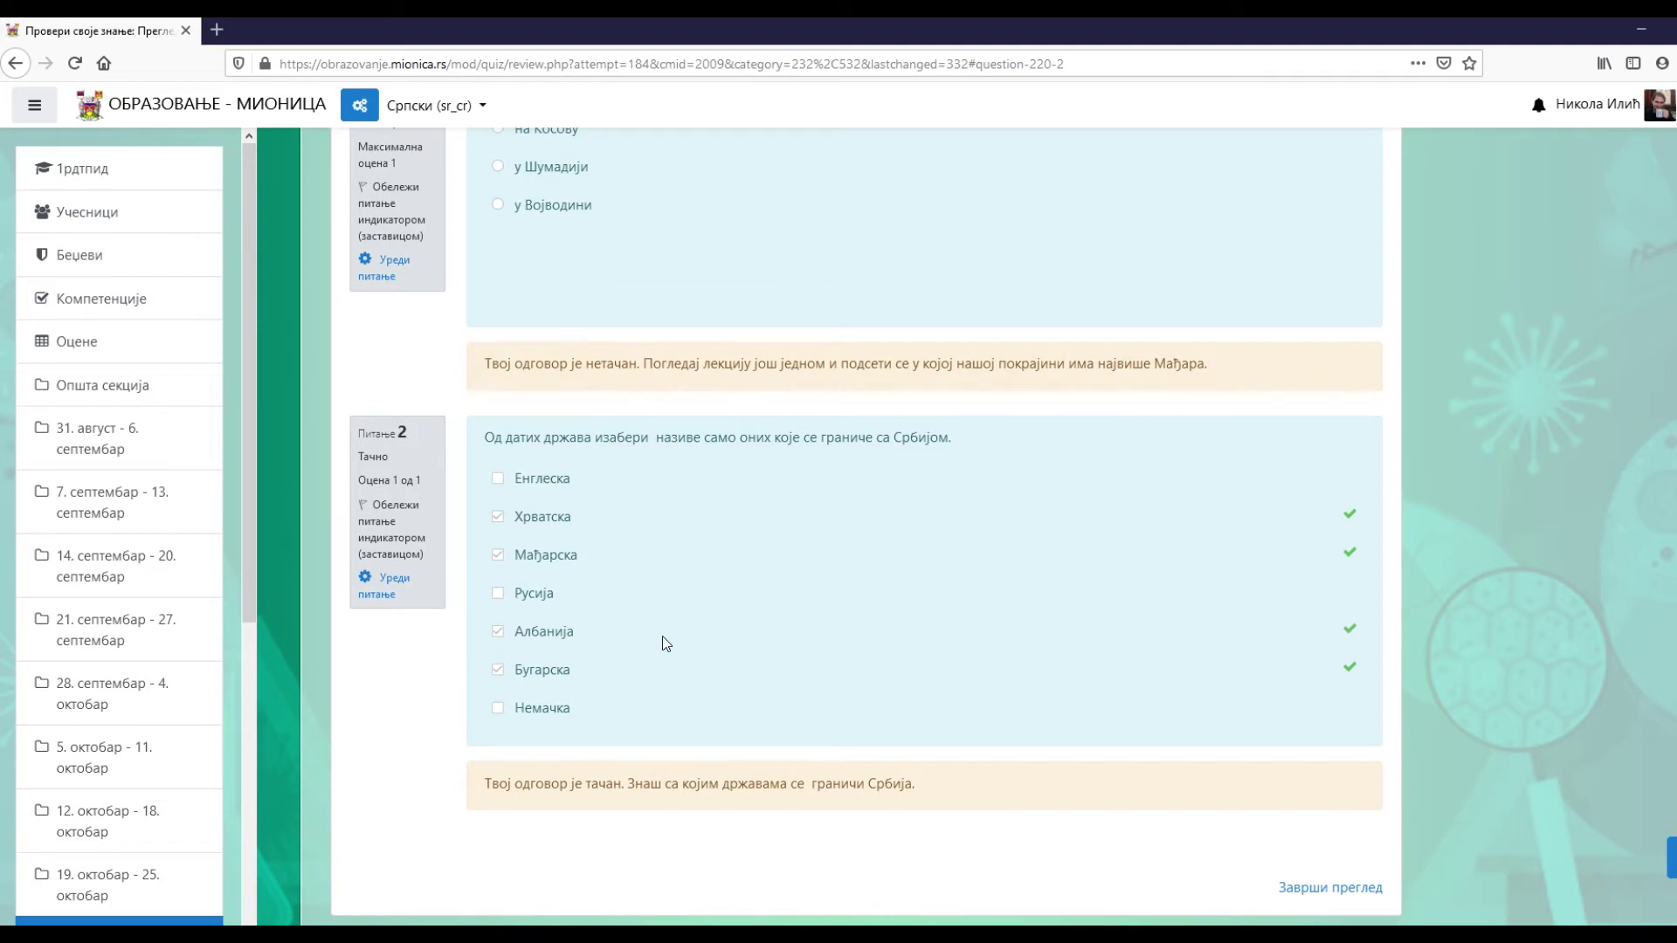
{"action": "scroll", "coordinate": [685, 662], "scroll_direction": "up", "scroll_amount": 1}
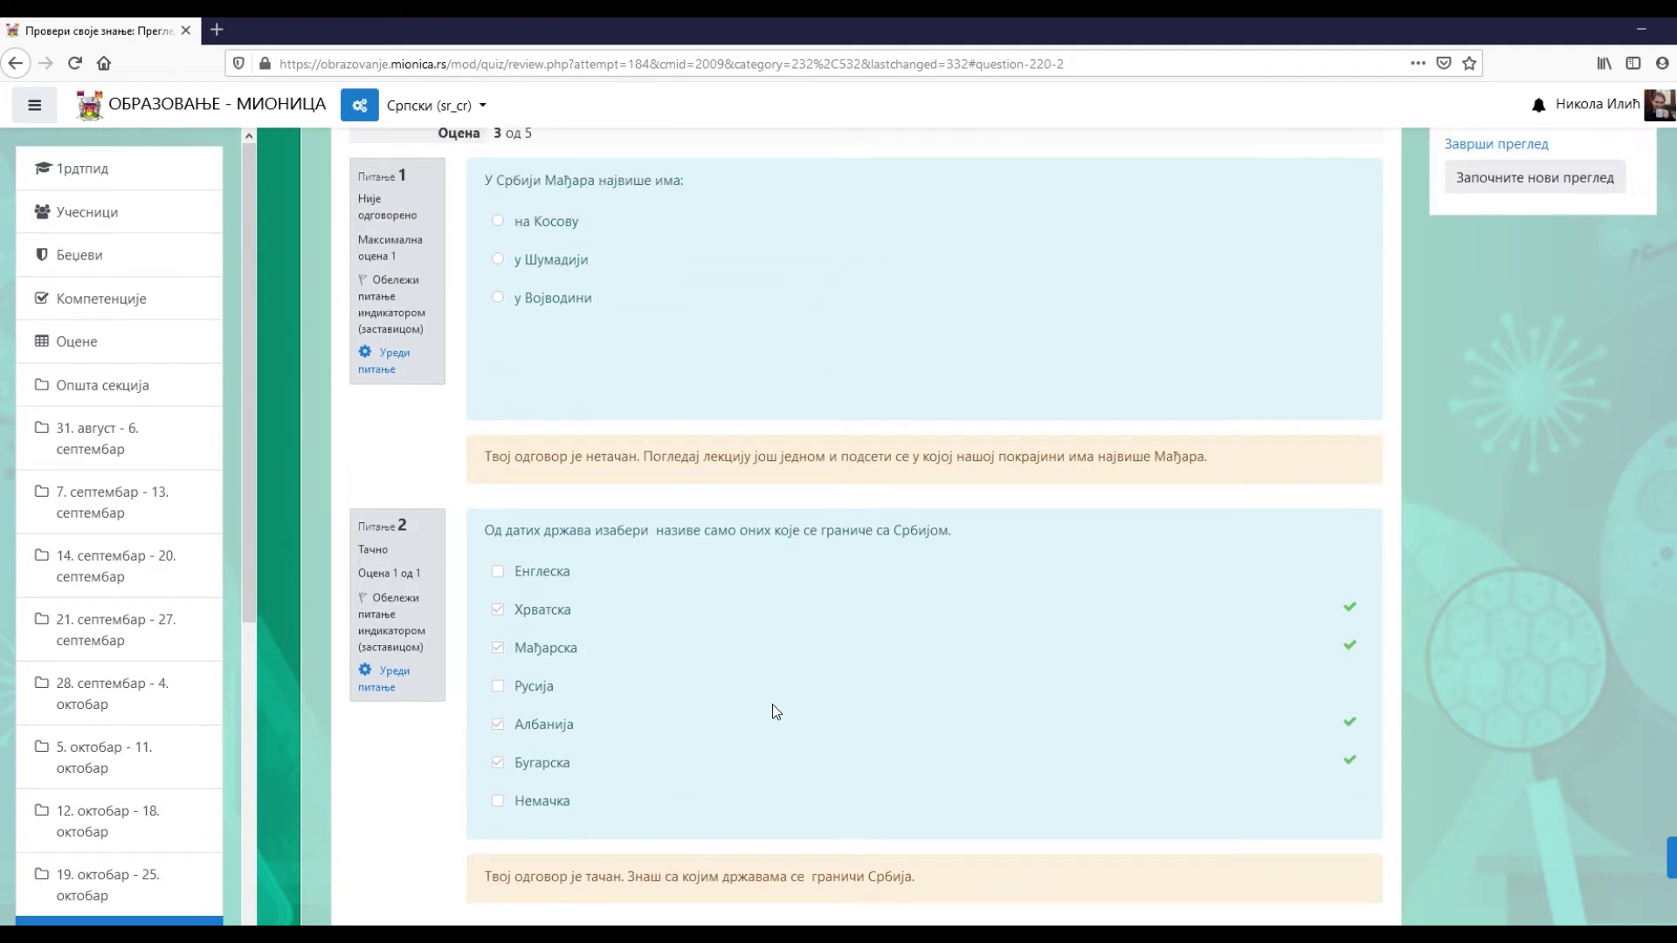
{"action": "scroll", "coordinate": [773, 704], "scroll_direction": "up", "scroll_amount": 5}
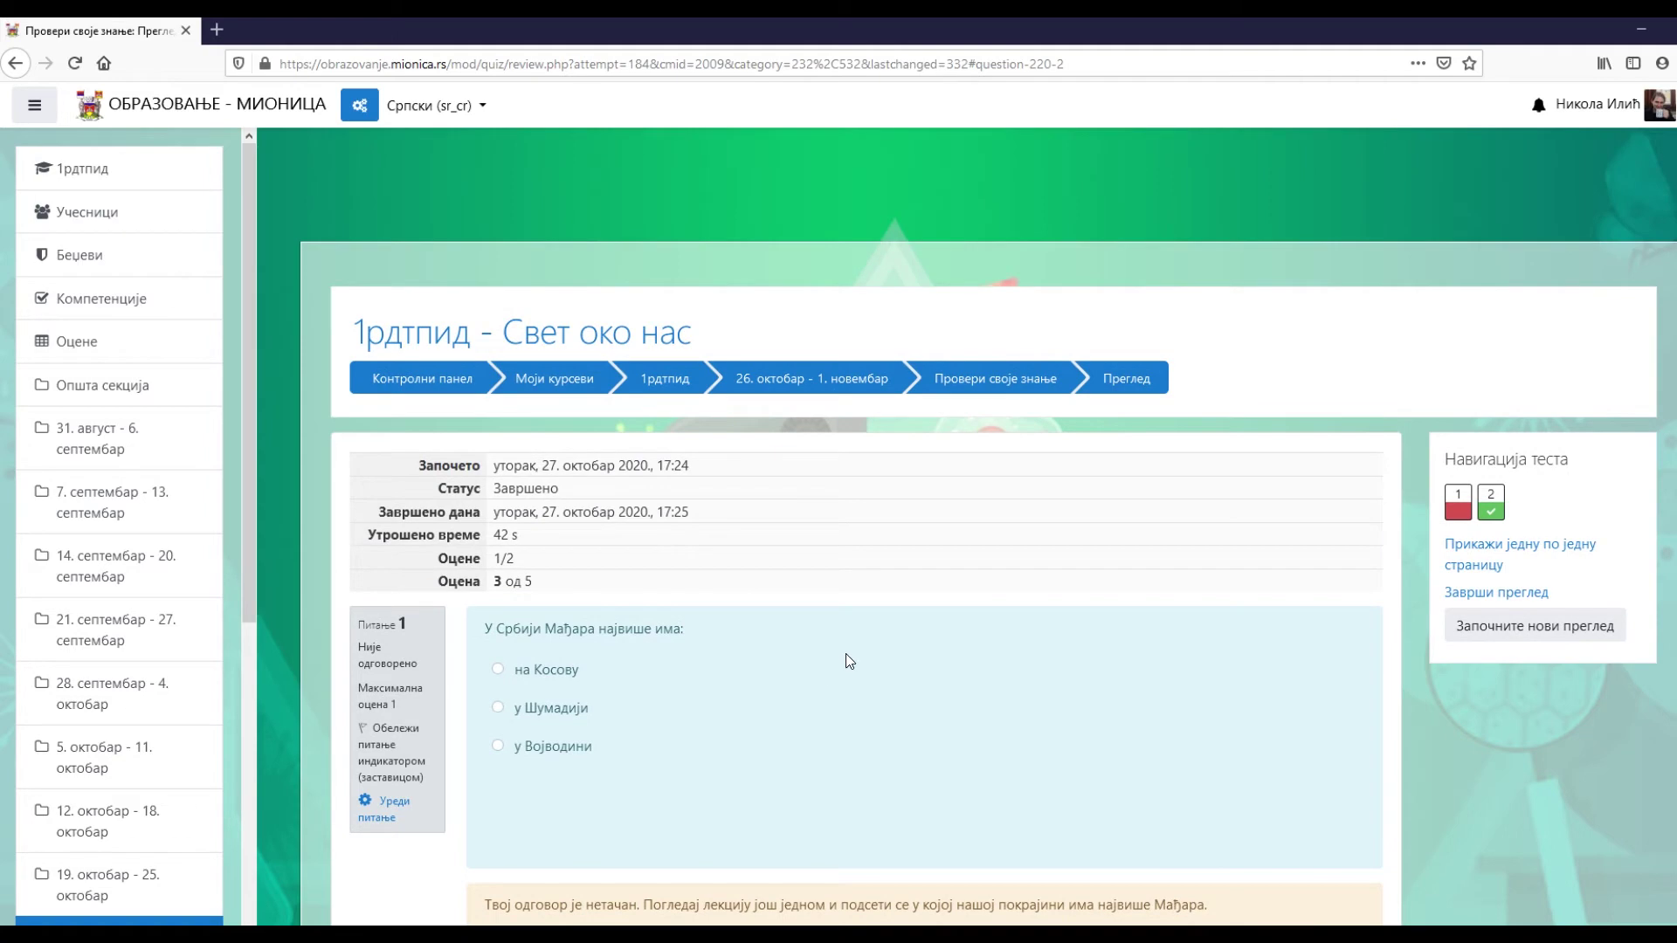
{"action": "left_click", "coordinate": [993, 384]}
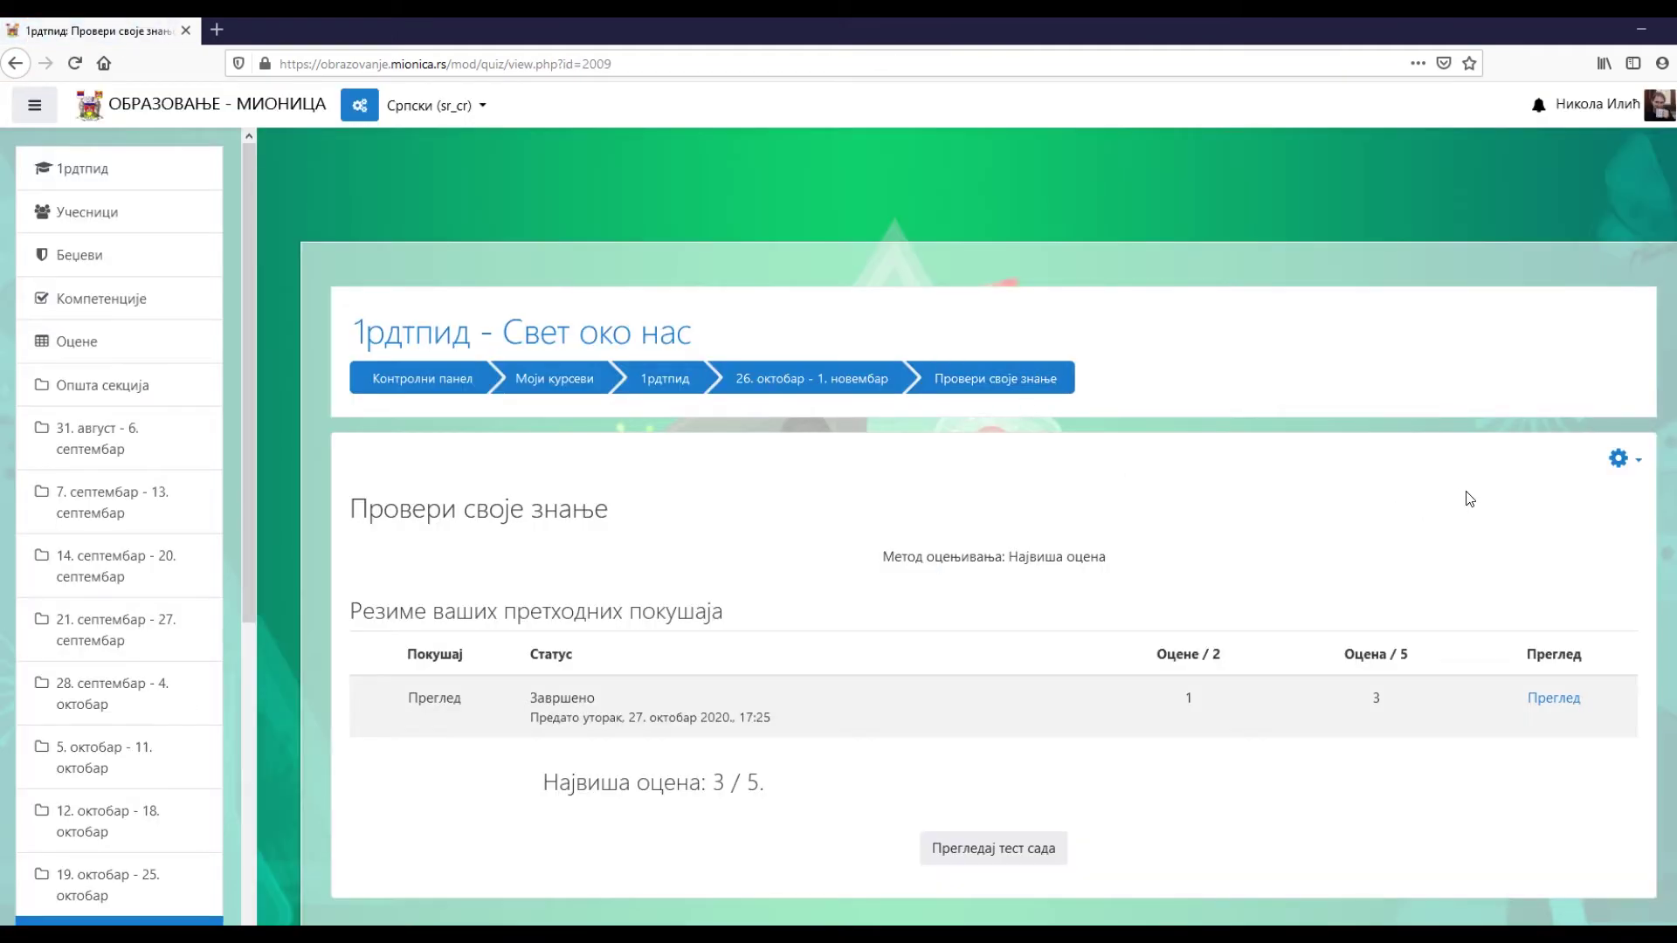
{"action": "left_click", "coordinate": [1636, 469]}
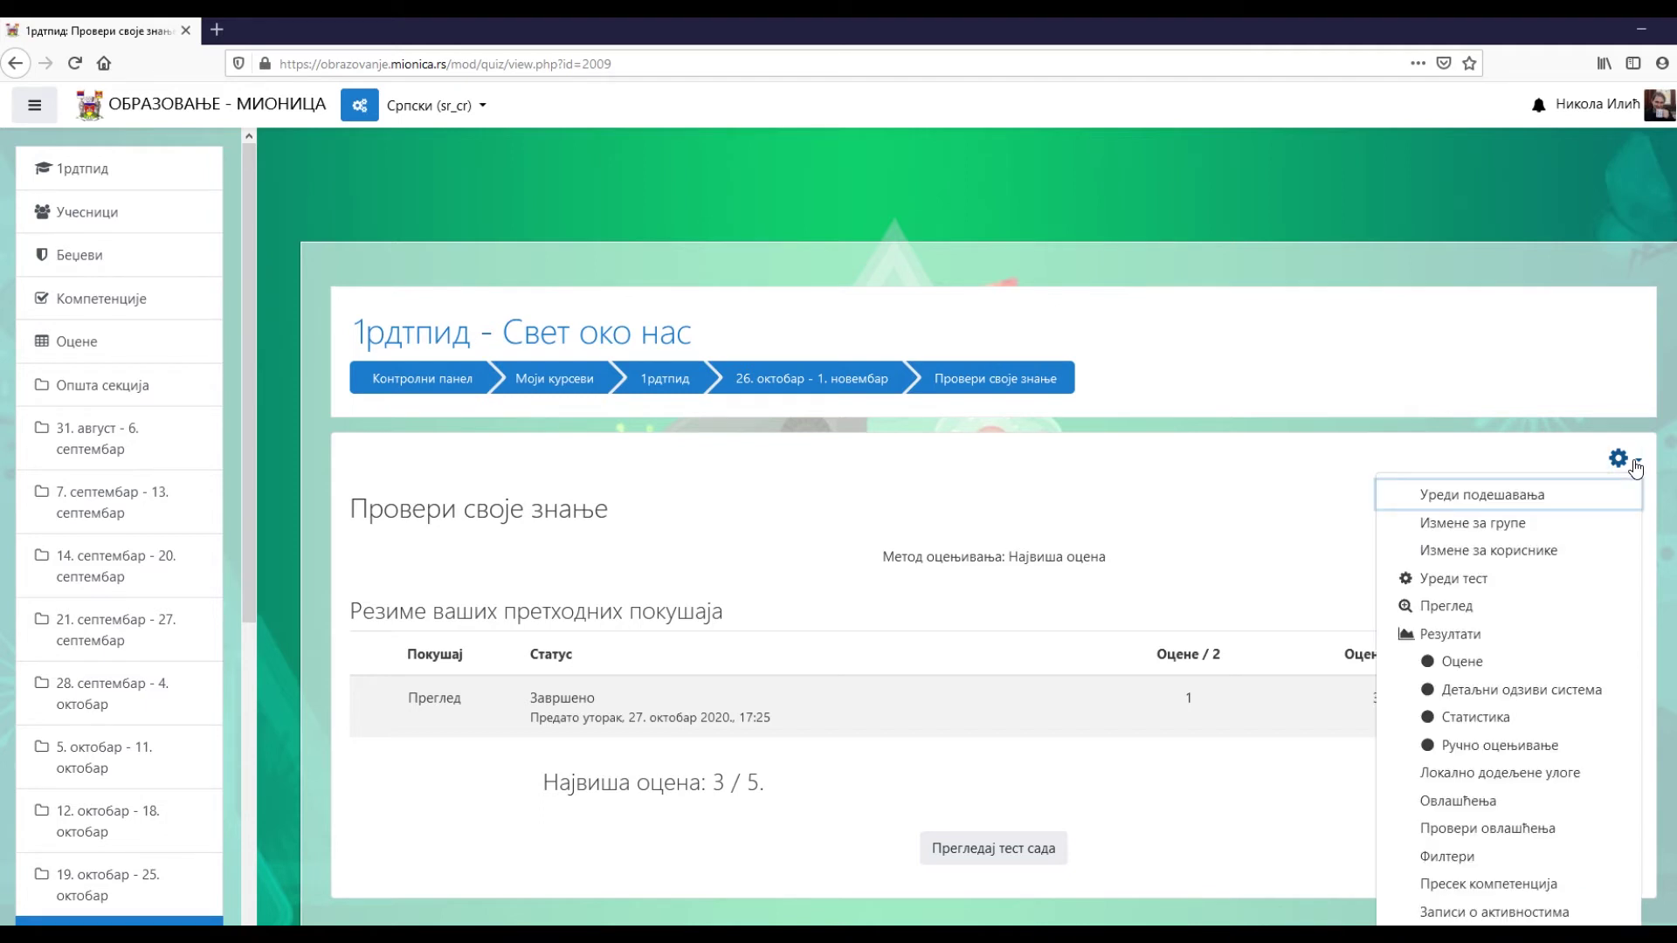
{"action": "left_click", "coordinate": [1439, 580]}
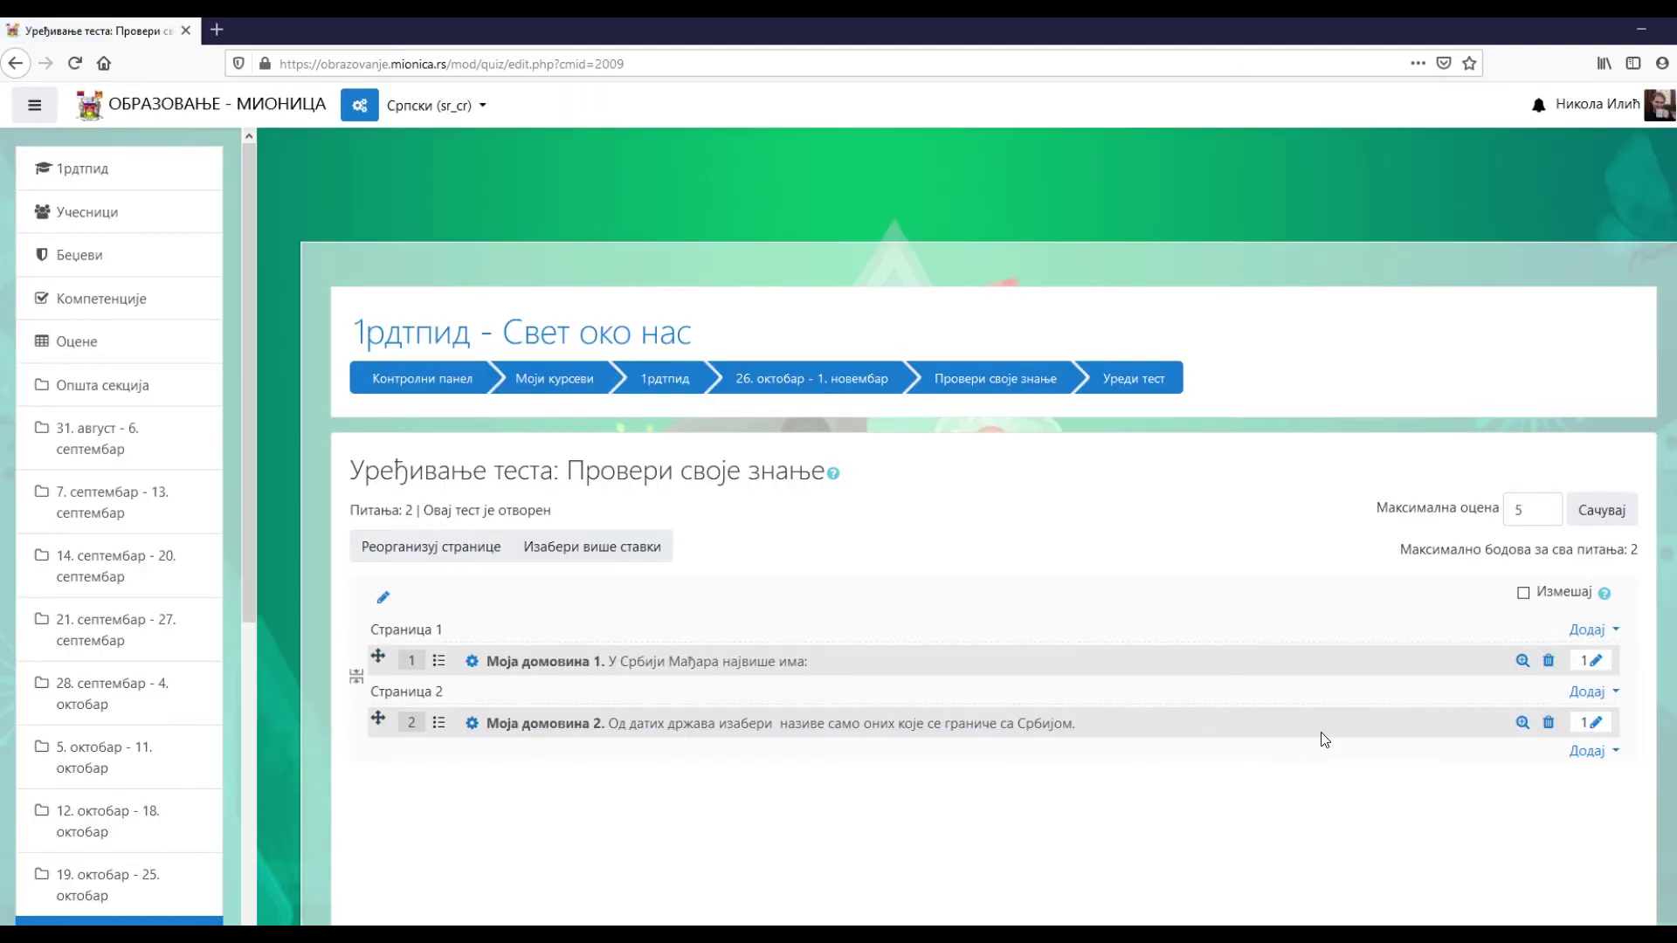
{"action": "left_click", "coordinate": [1597, 725]}
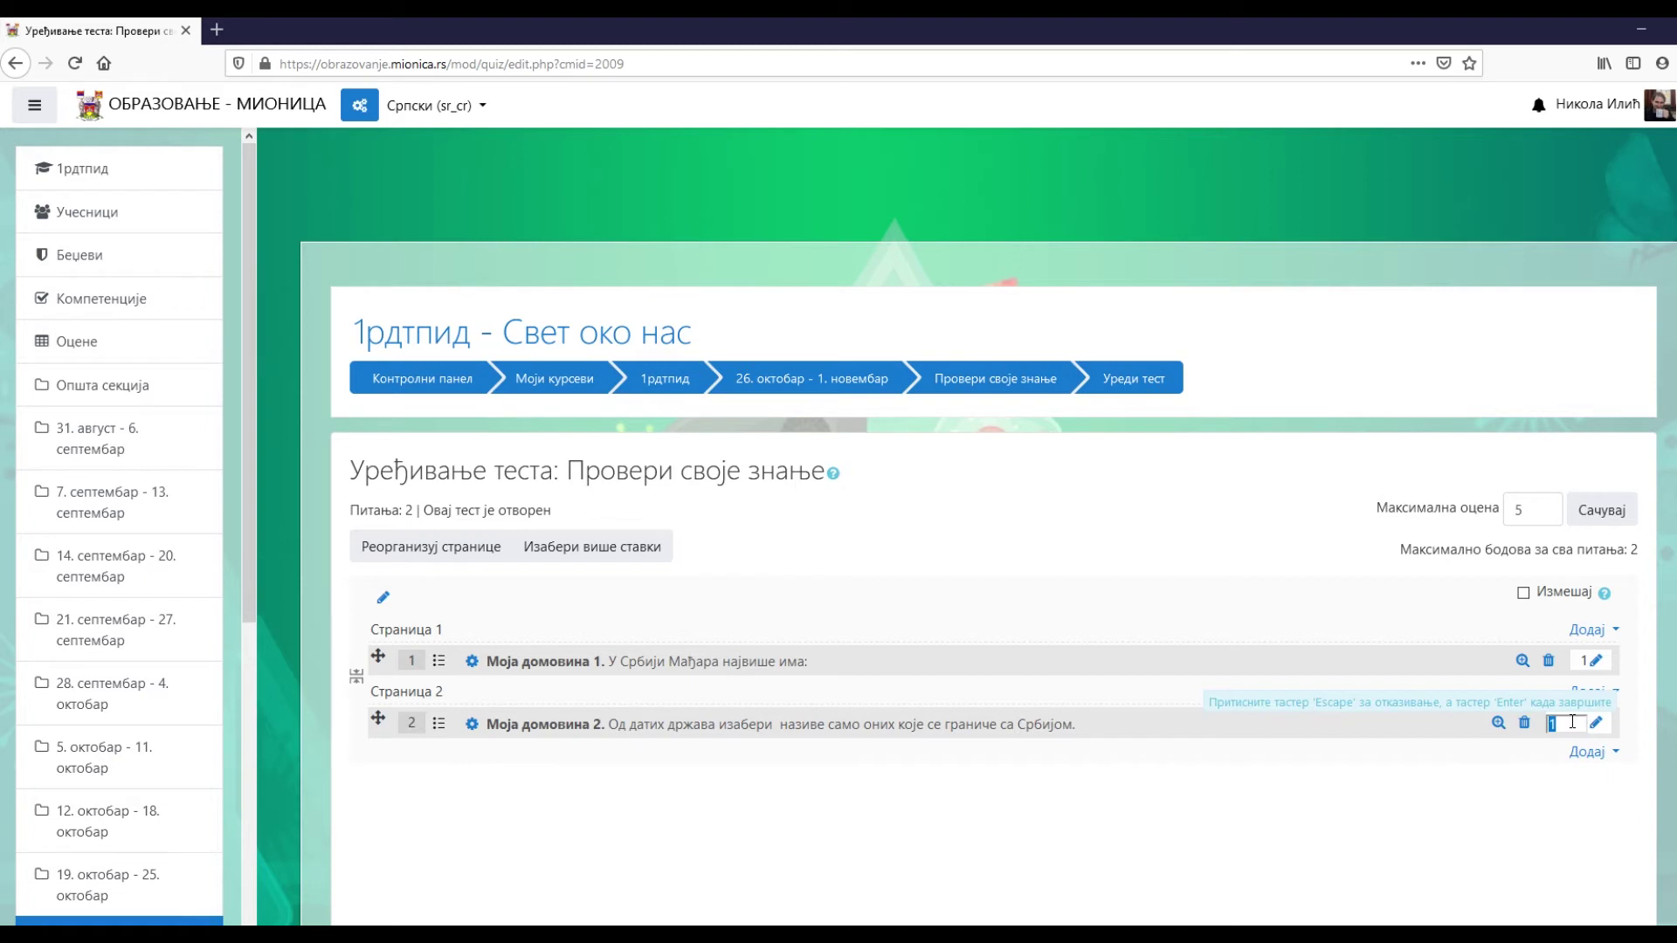
{"action": "type", "text": "2"}
{"action": "key", "text": "Return"}
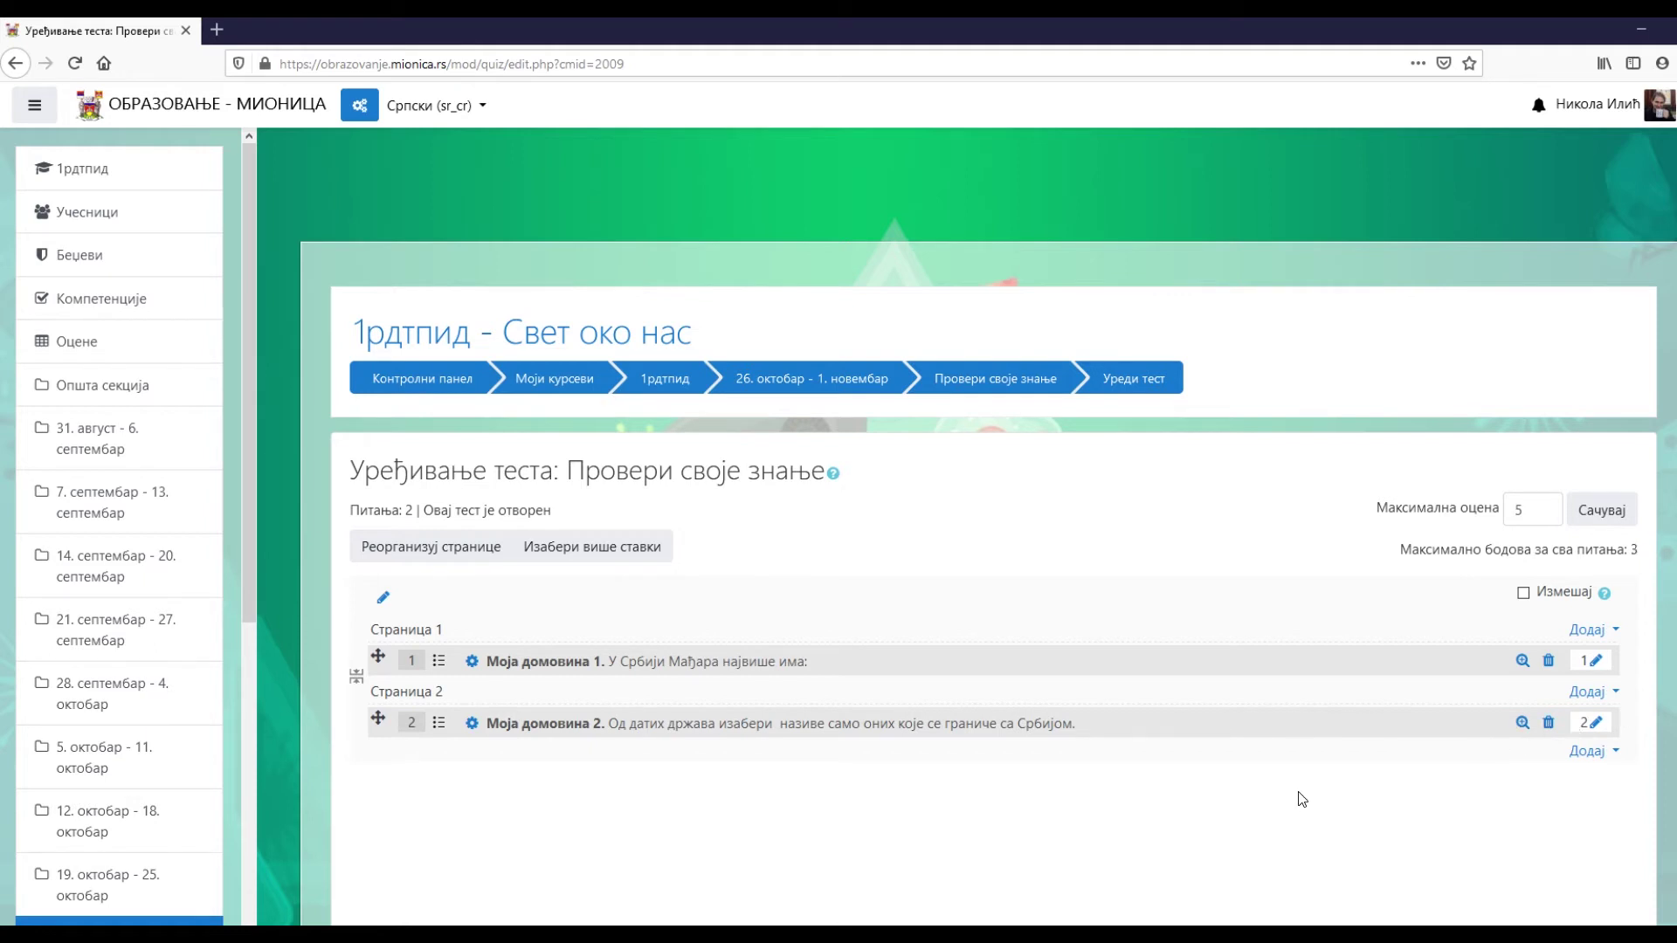
- Return to the quiz "Провери своје знање", start a new preview and go to question 2
{"action": "scroll", "coordinate": [1300, 800], "scroll_direction": "down", "scroll_amount": 2}
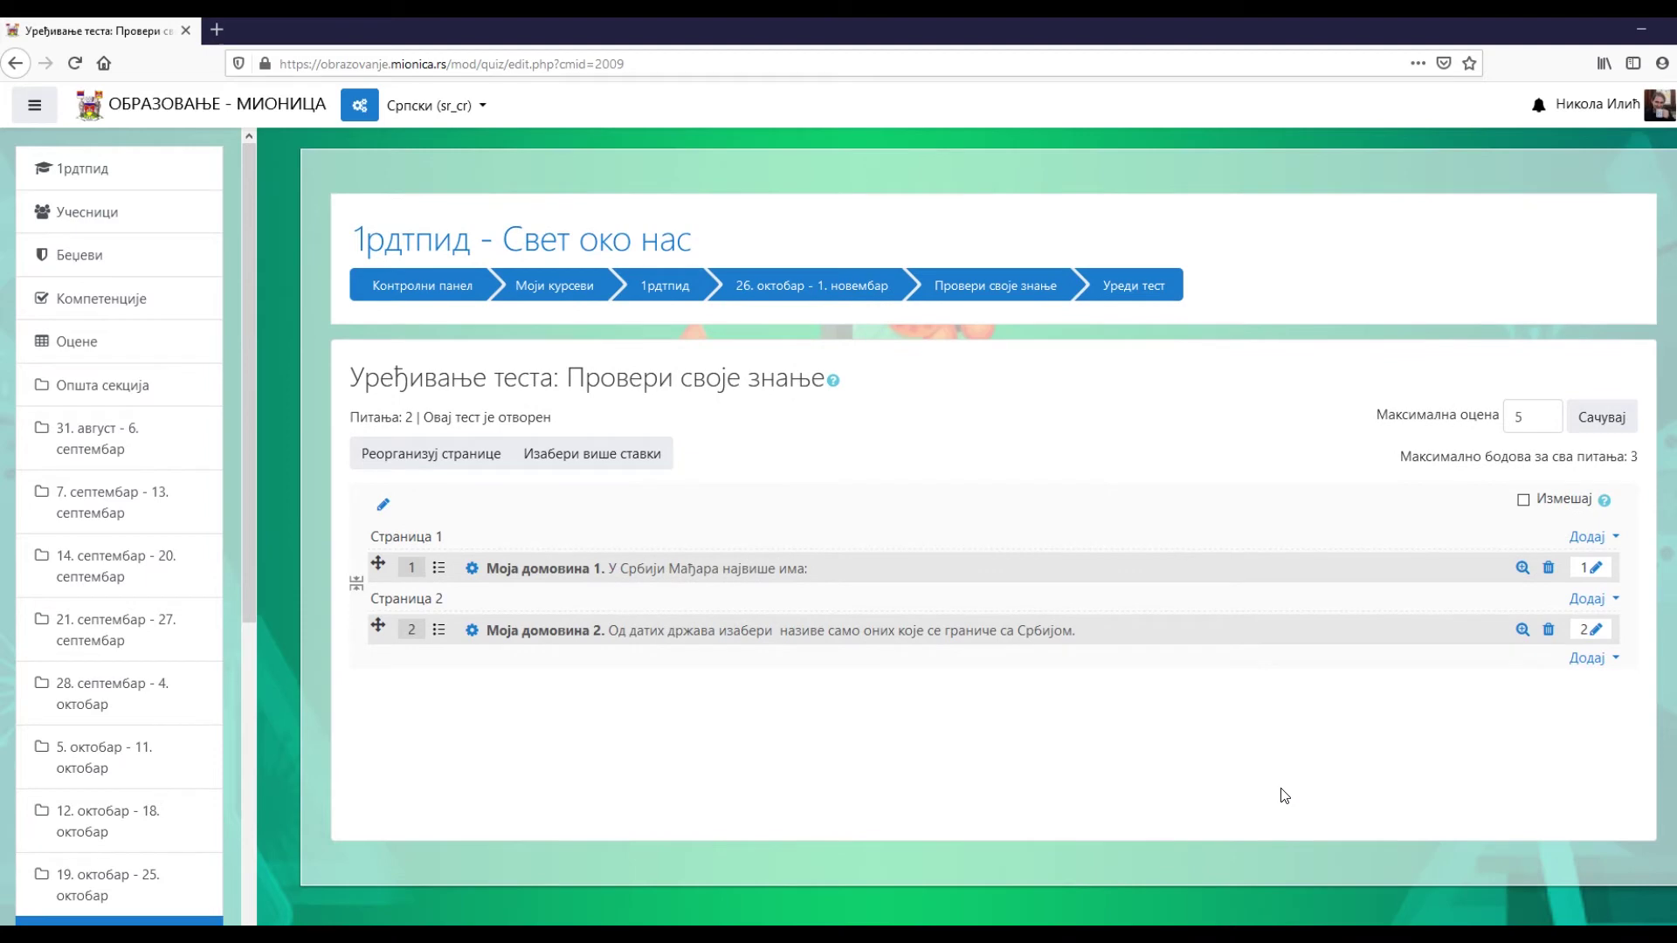
{"action": "scroll", "coordinate": [1284, 795], "scroll_direction": "up", "scroll_amount": 2}
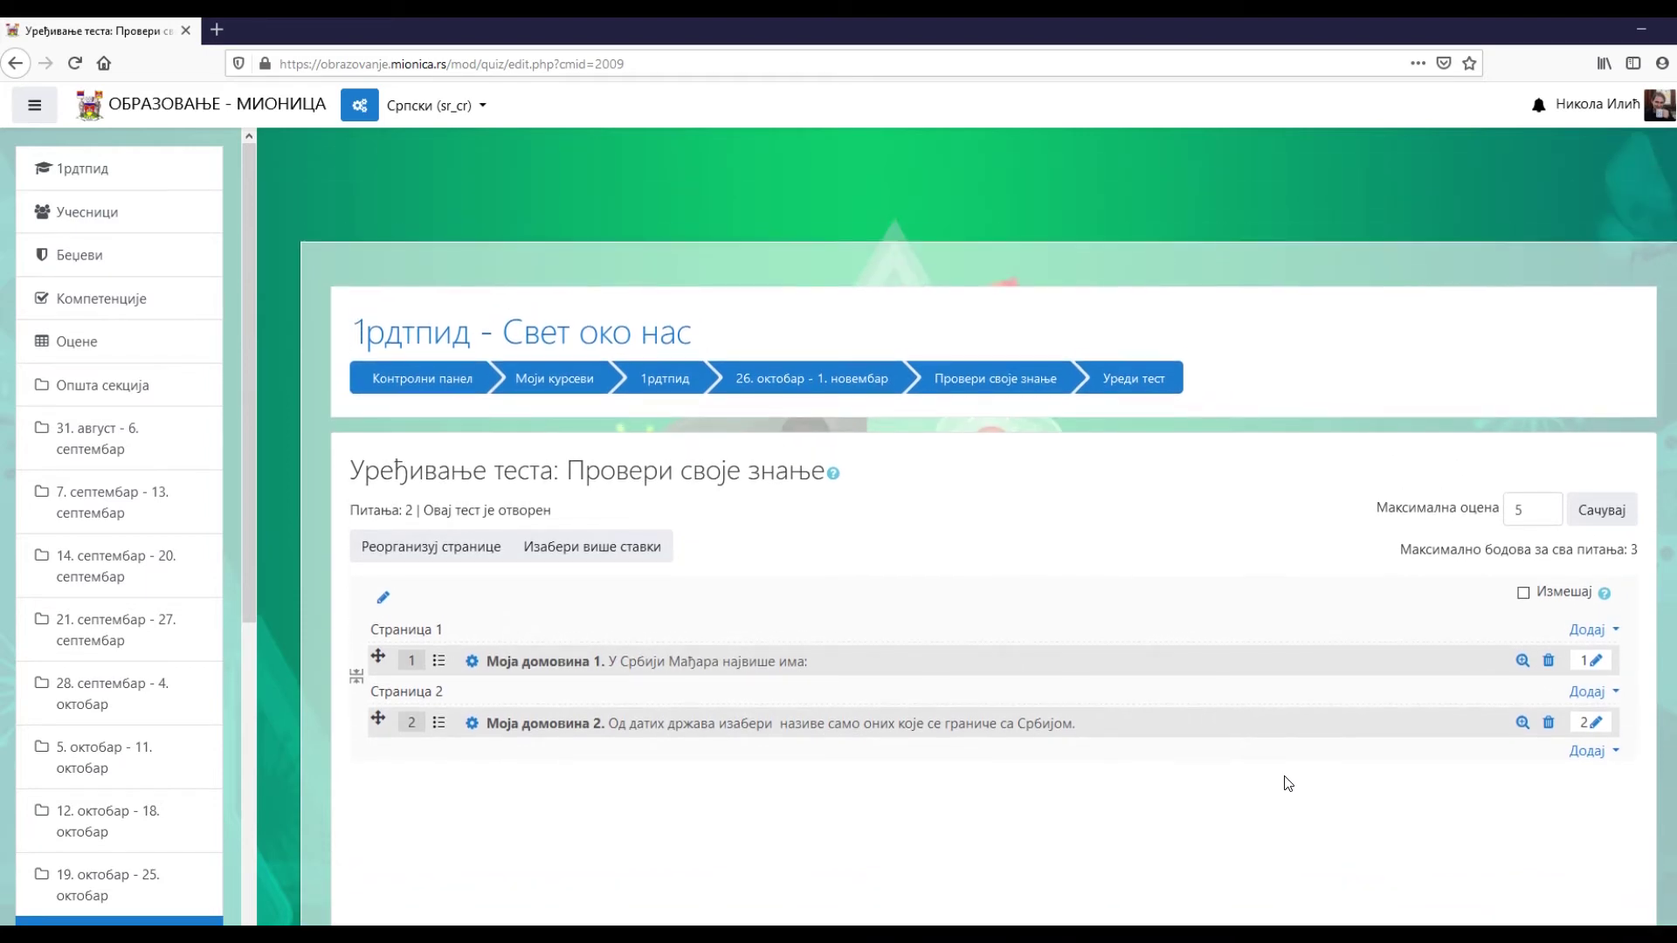
{"action": "left_click", "coordinate": [994, 382]}
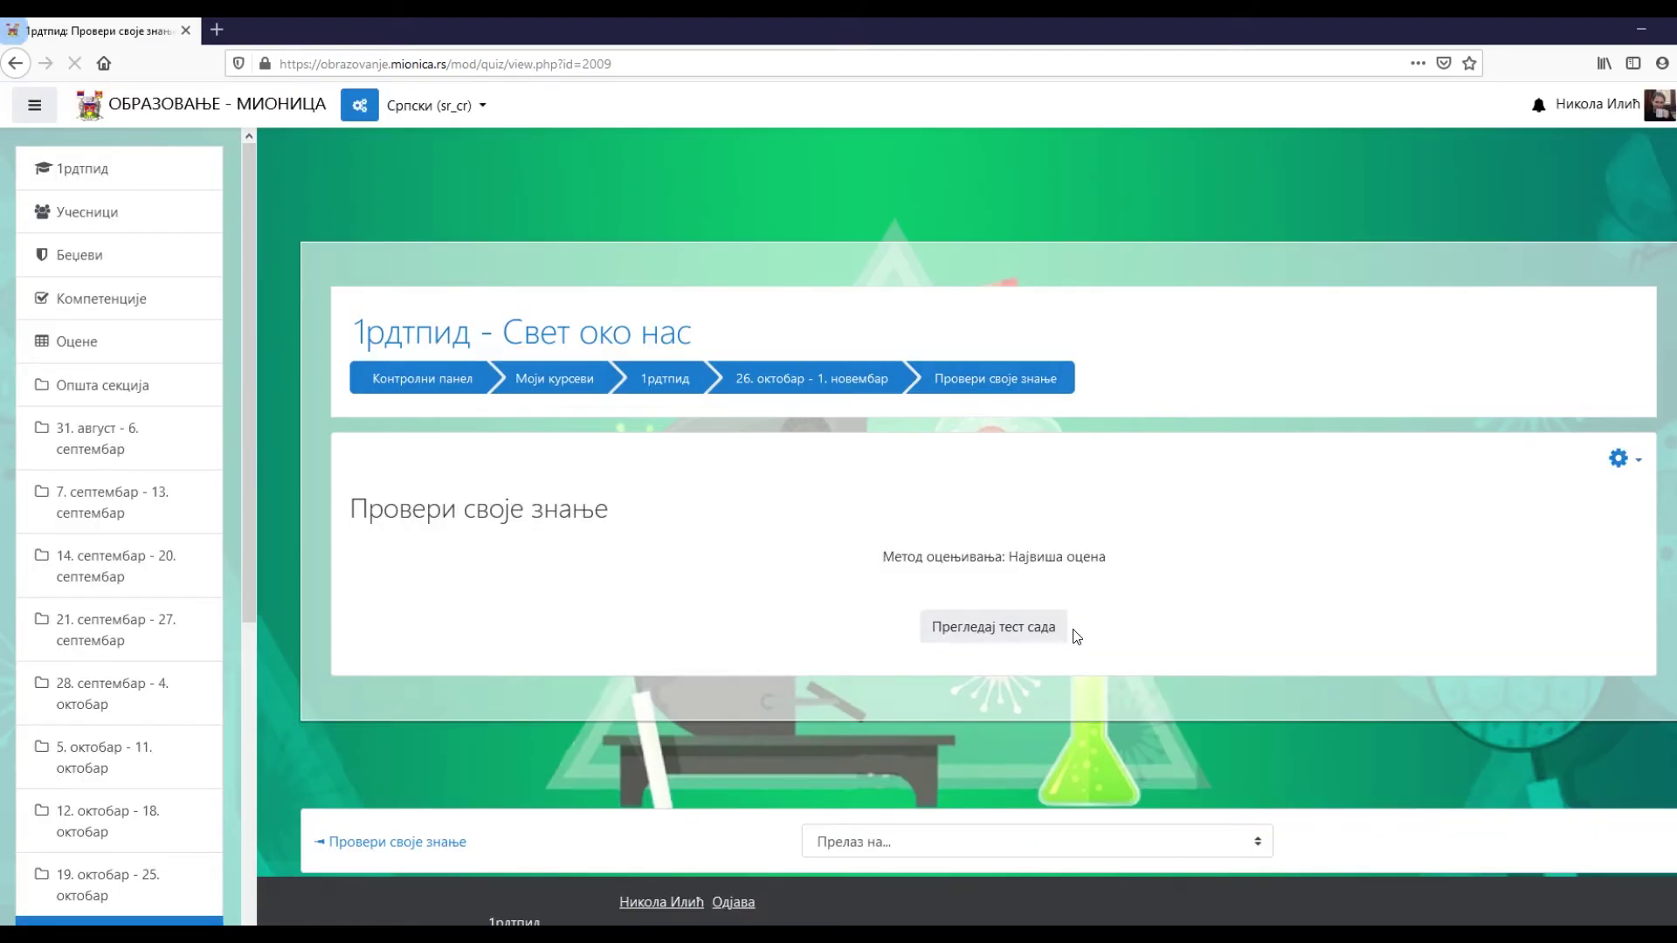
{"action": "left_click", "coordinate": [984, 629]}
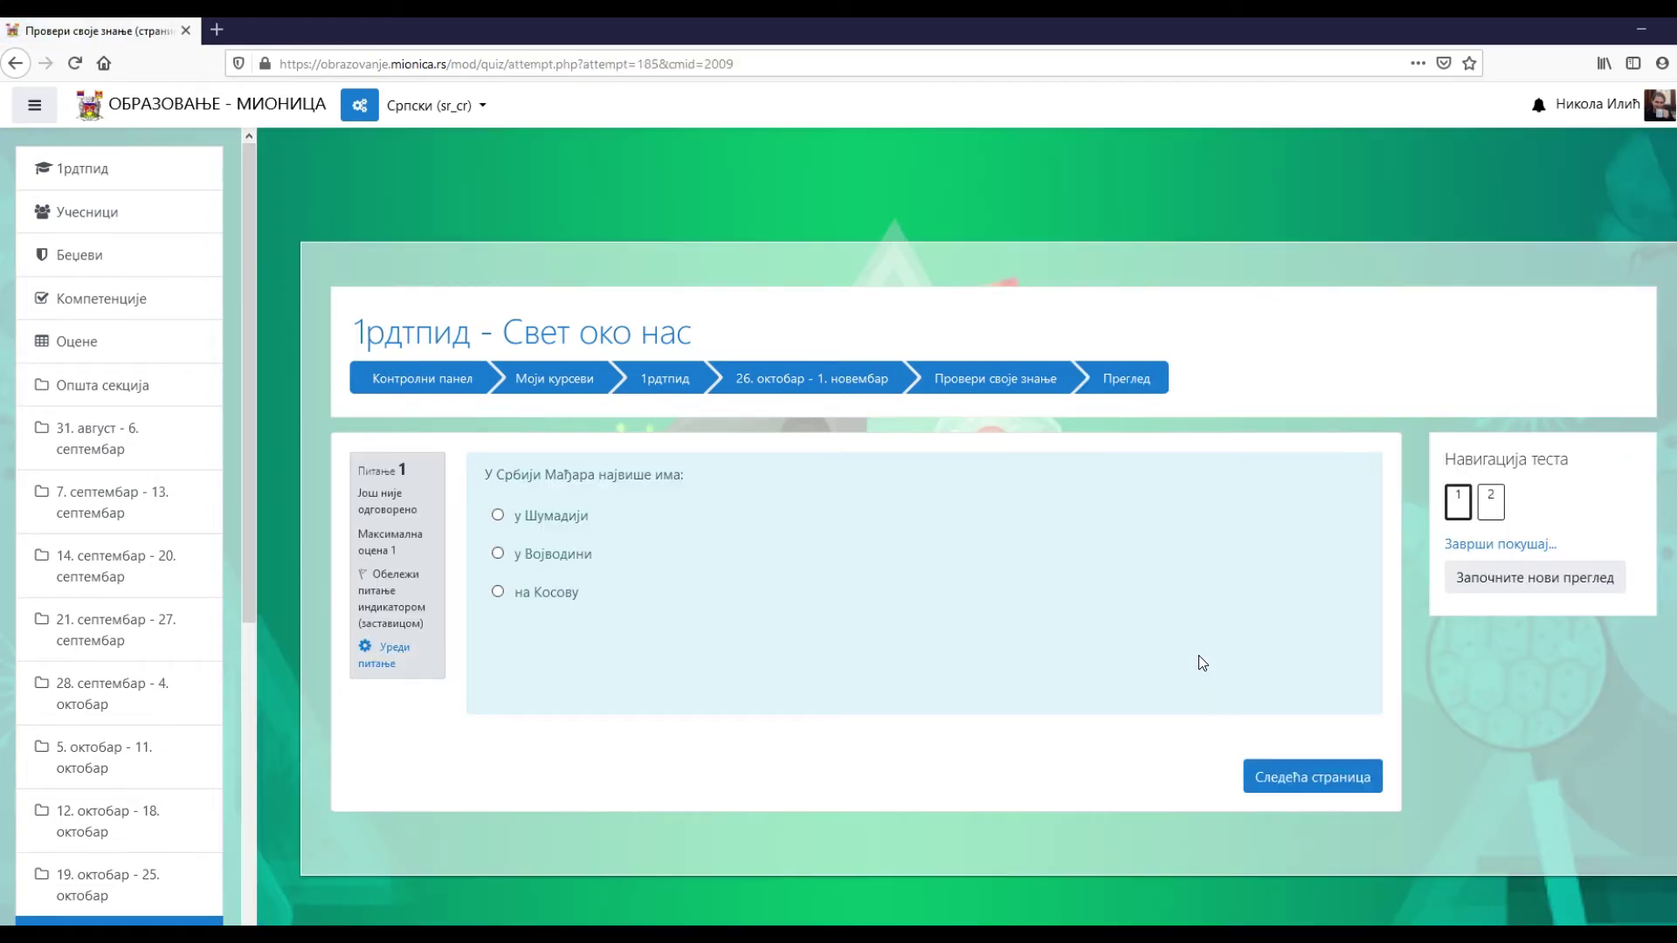
{"action": "left_click", "coordinate": [1489, 507]}
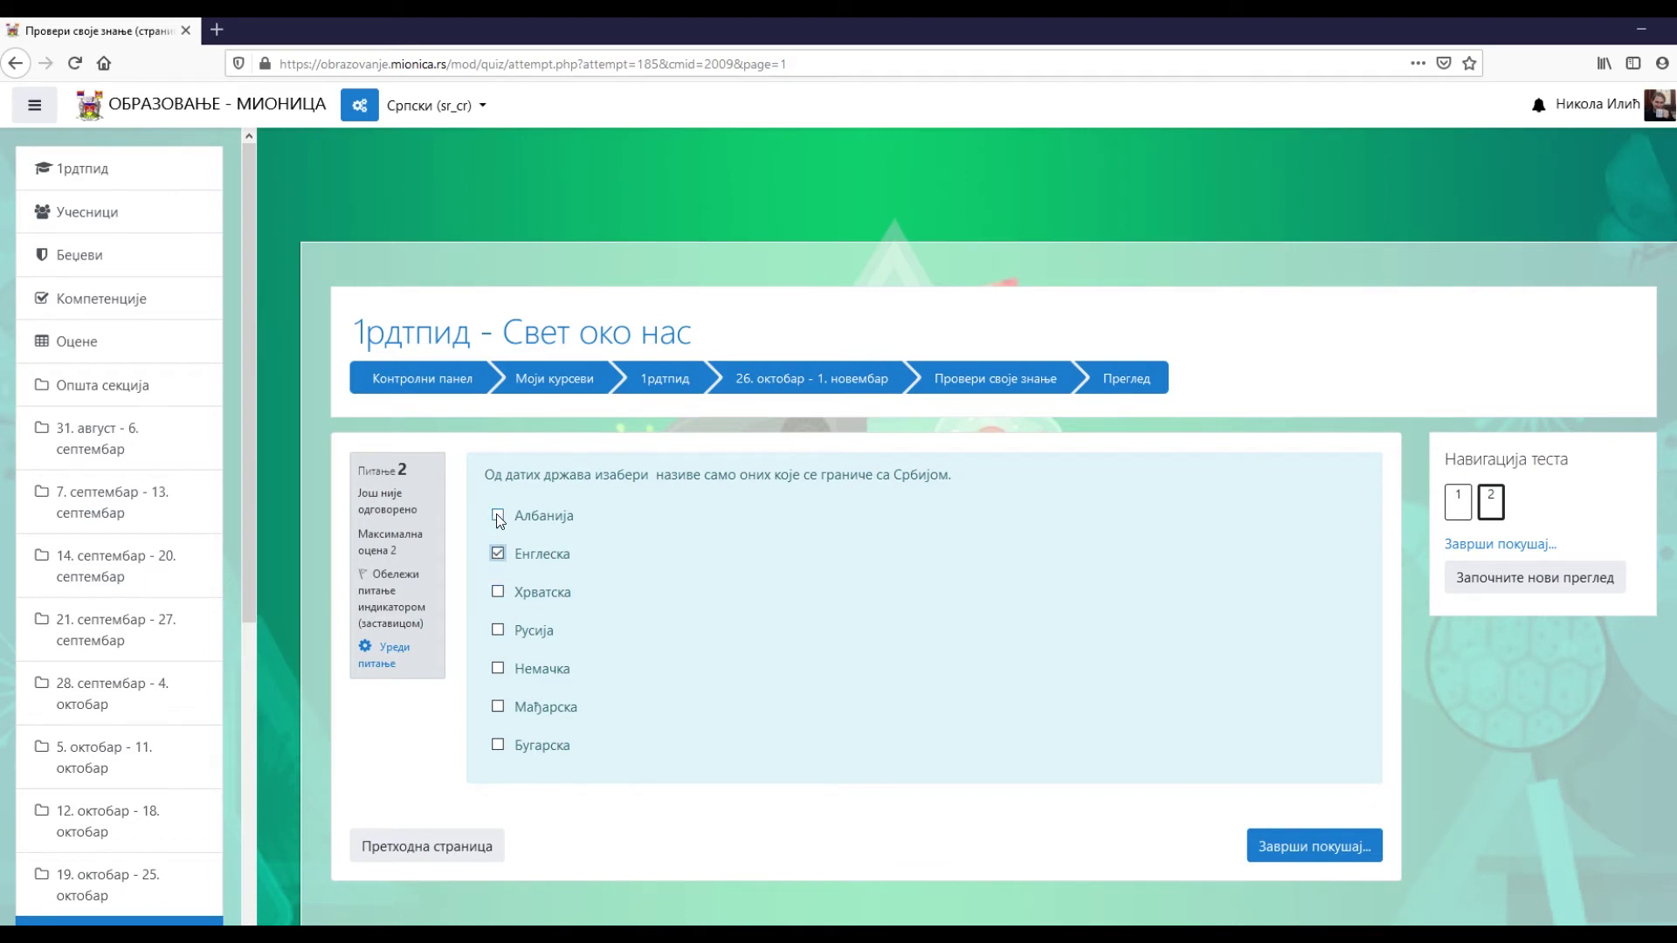
- Answer question 2 with Енглеска, Русија and Немачка, then submit all answers and confirm finishing the test
{"action": "left_click", "coordinate": [500, 630]}
{"action": "left_click", "coordinate": [1315, 846]}
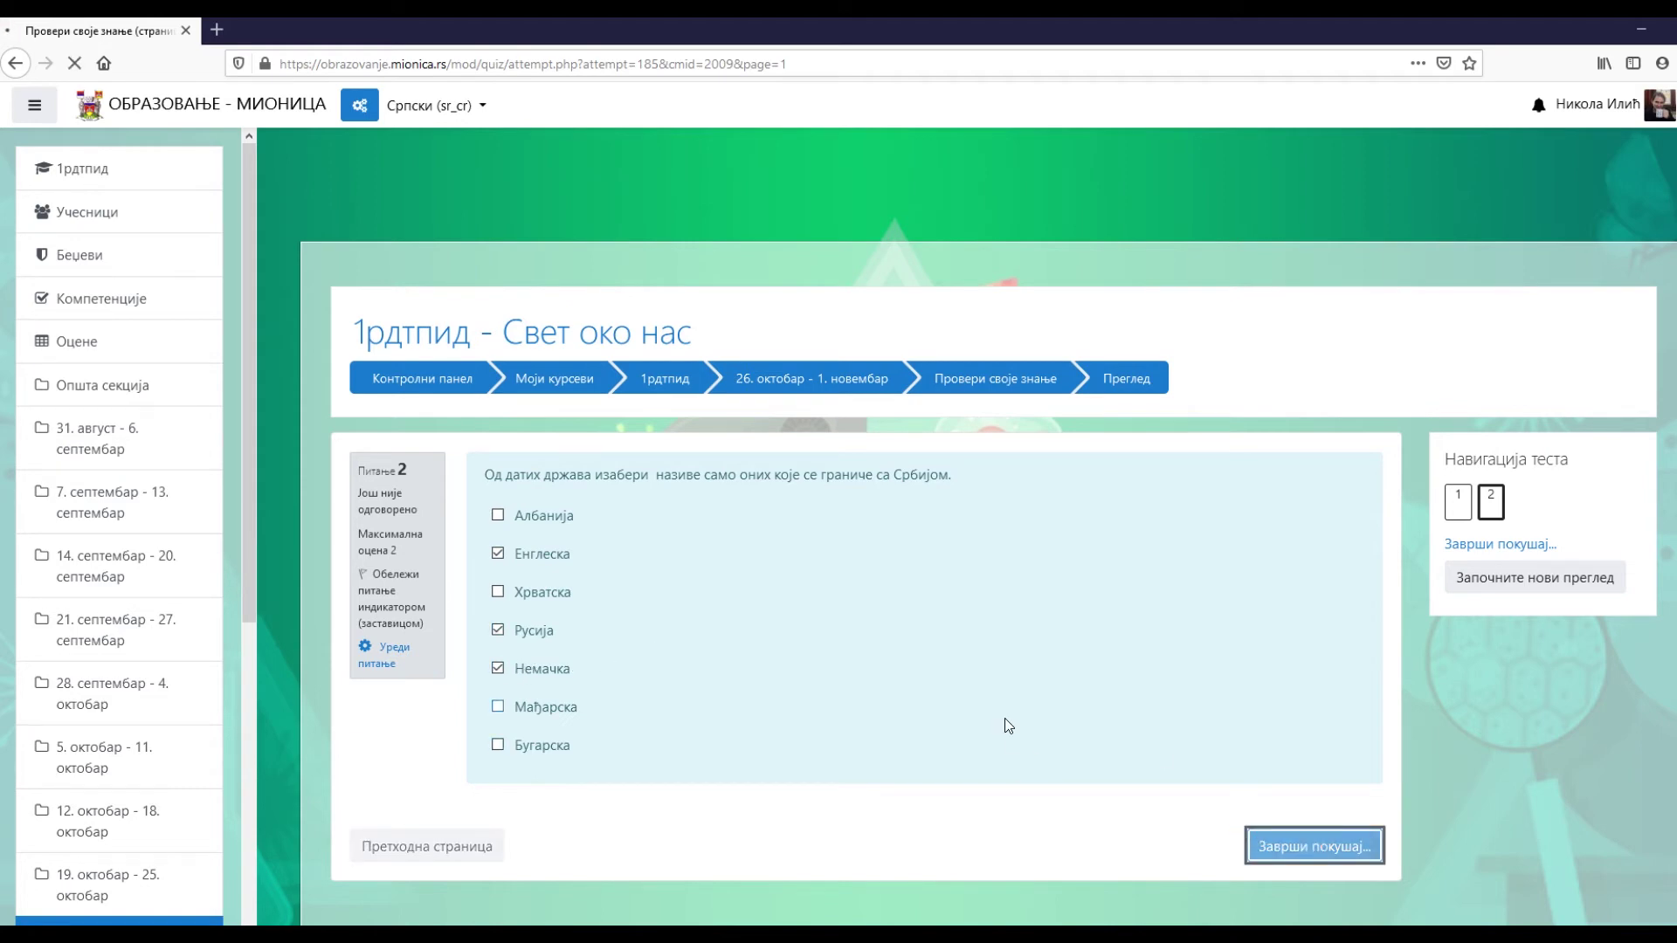
{"action": "left_click", "coordinate": [854, 757]}
{"action": "left_click", "coordinate": [877, 622]}
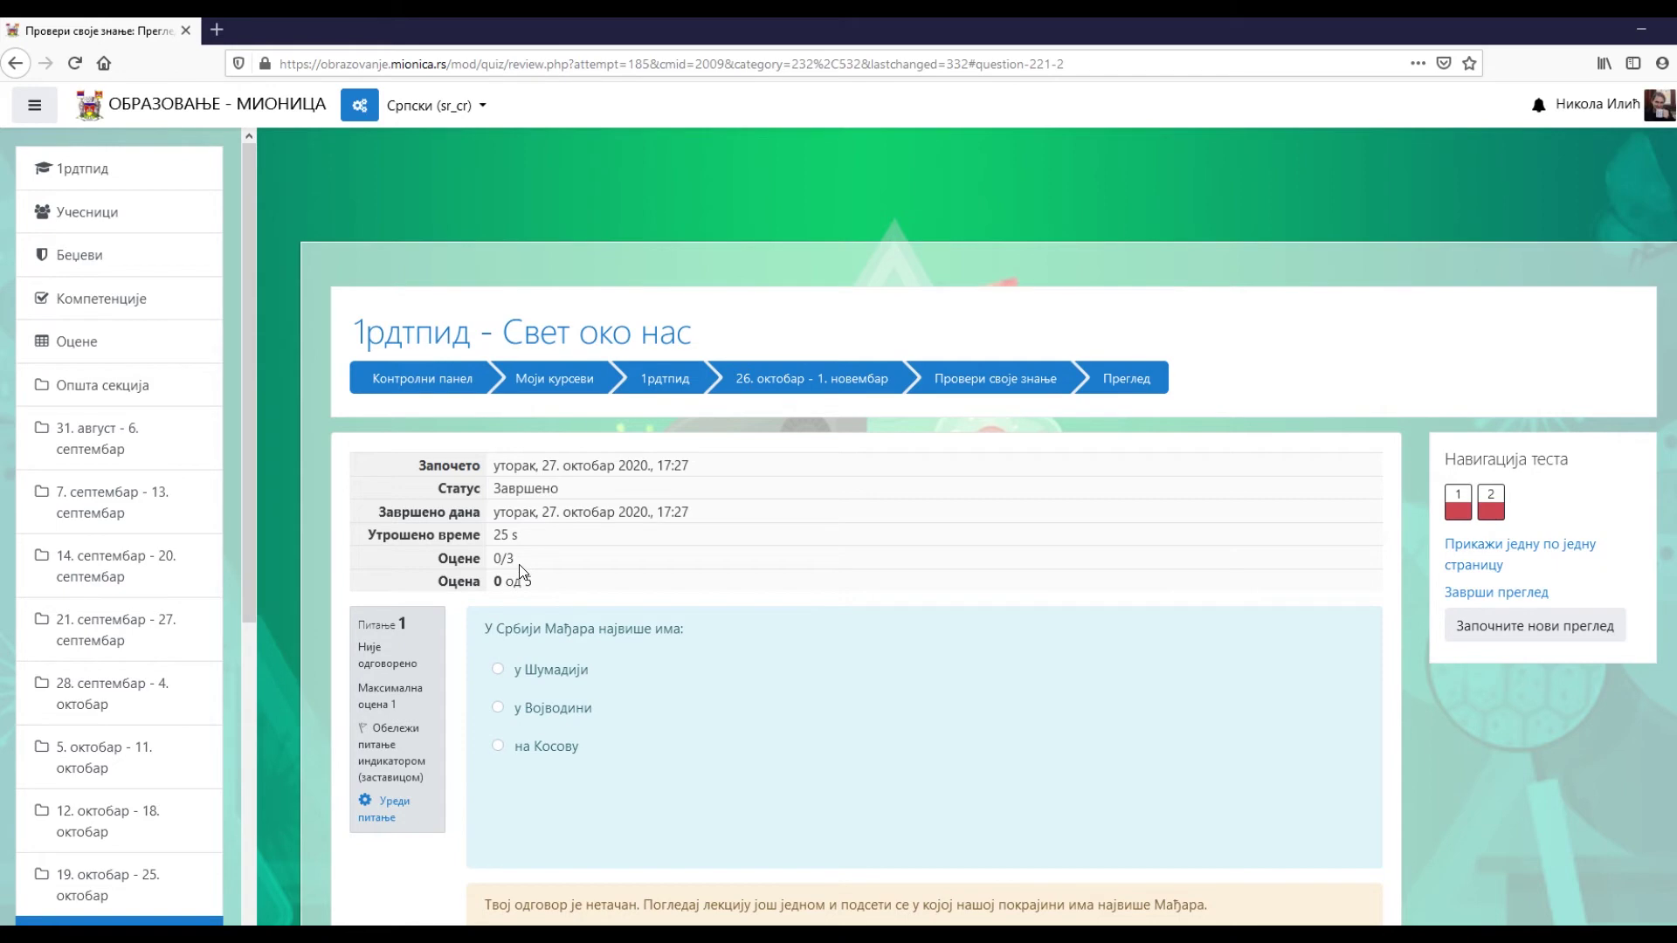
- Review the attempt's marks and overall grade, and the feedback for question 2 answered with only non-neighbouring countries
{"action": "double_click", "coordinate": [495, 557]}
{"action": "left_click_drag", "start_coordinate": [494, 583], "coordinate": [576, 612]}
{"action": "scroll", "coordinate": [638, 687], "scroll_direction": "down", "scroll_amount": 6}
{"action": "left_click_drag", "start_coordinate": [486, 768], "coordinate": [1206, 778]}
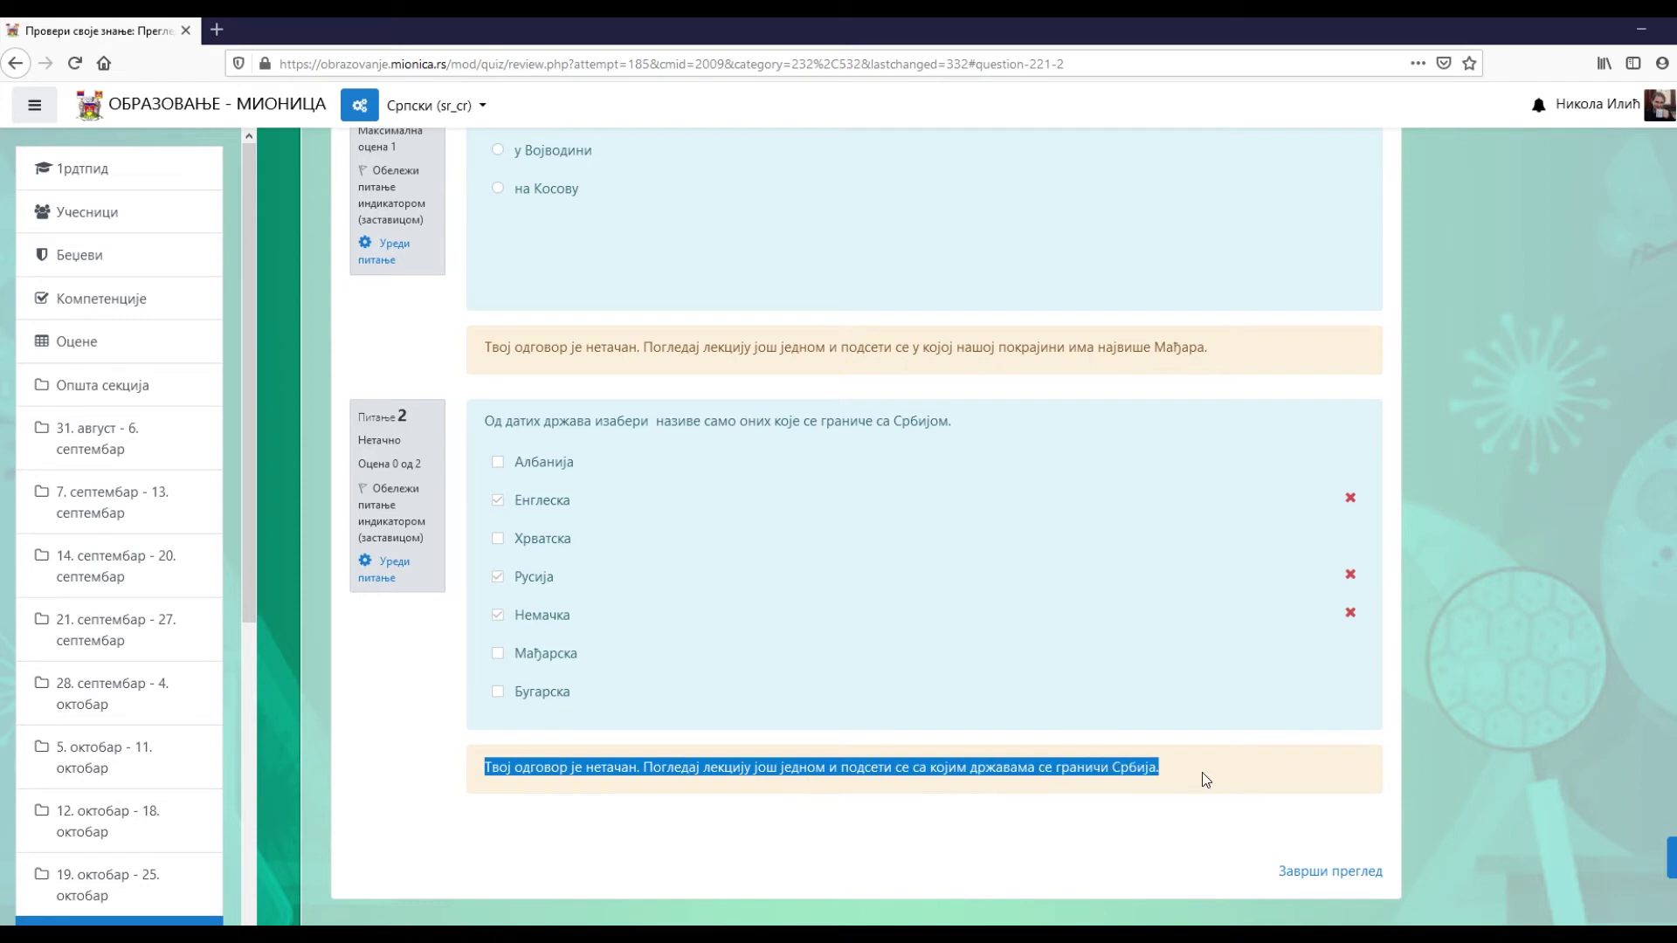
{"action": "left_click", "coordinate": [1155, 809]}
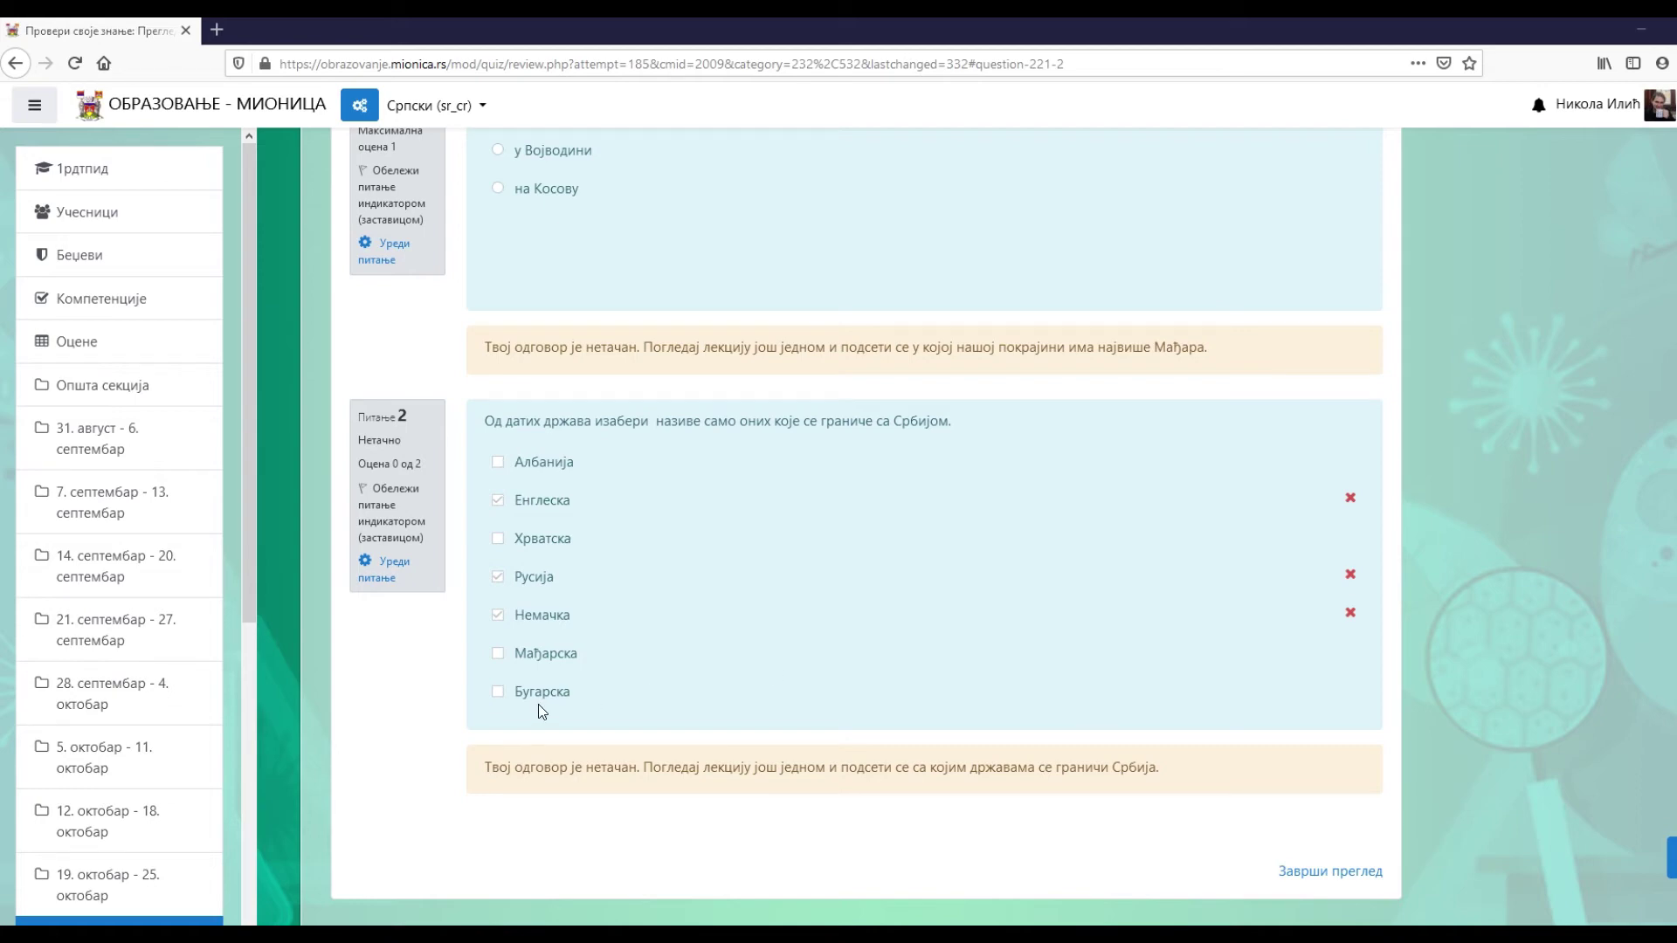
{"action": "scroll", "coordinate": [902, 684], "scroll_direction": "up", "scroll_amount": 1}
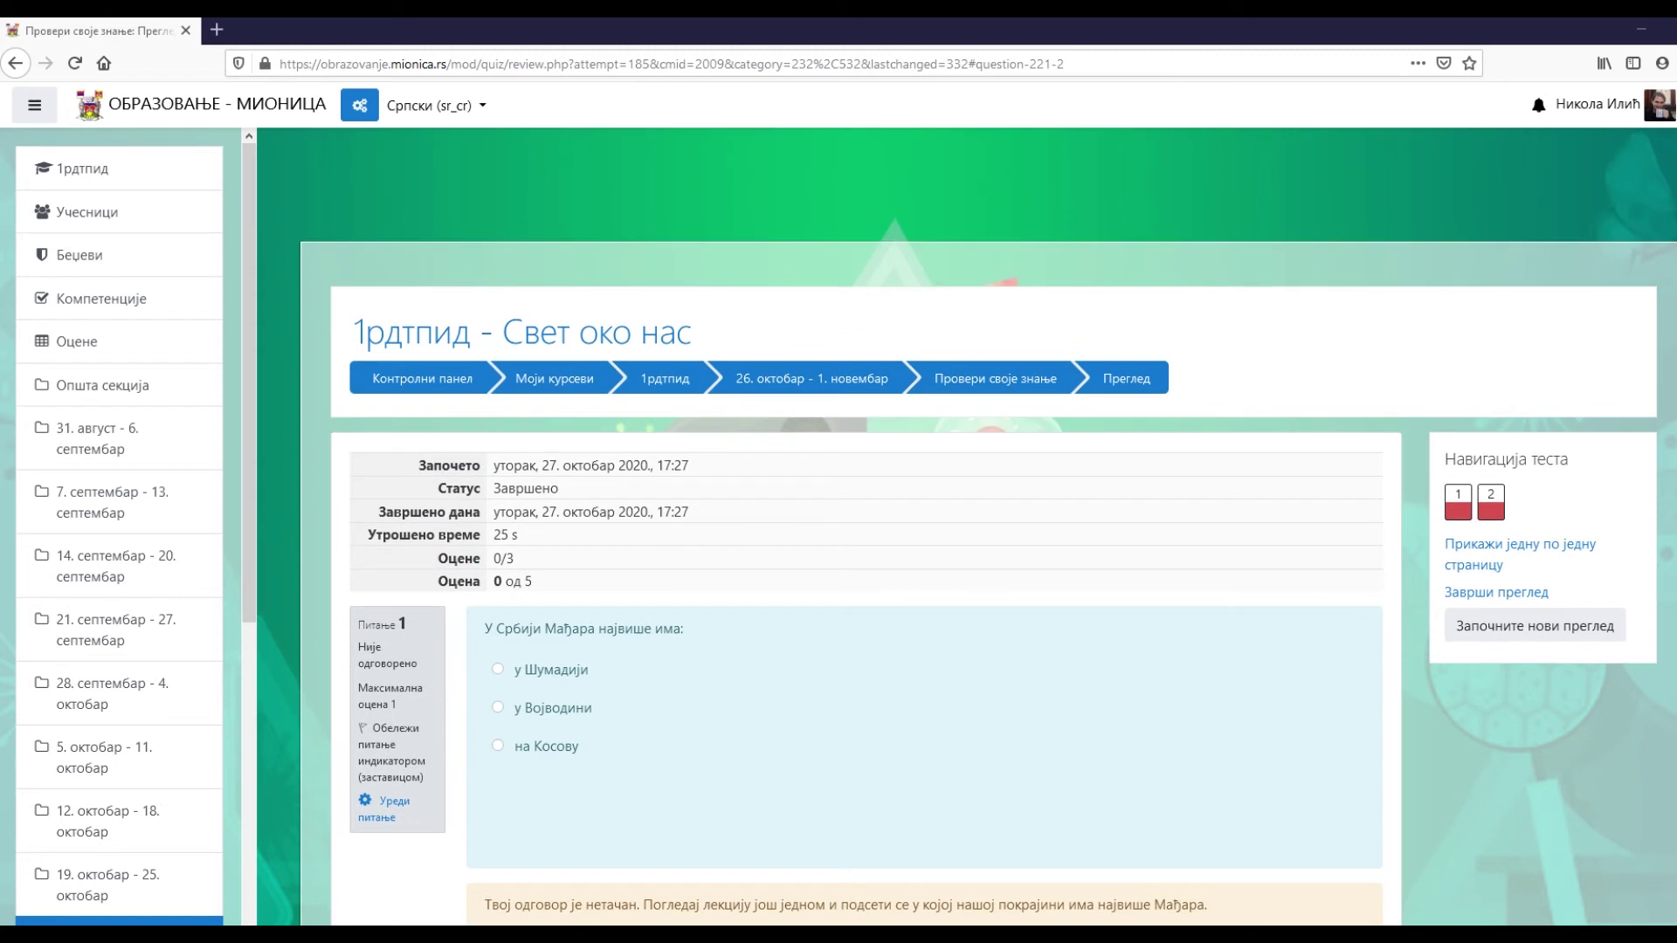
- In a new preview, answer question 2 with Хрватска, Немачка, Албанија, Мађарска and Бугарска, and submit the test
{"action": "left_click", "coordinate": [1538, 626]}
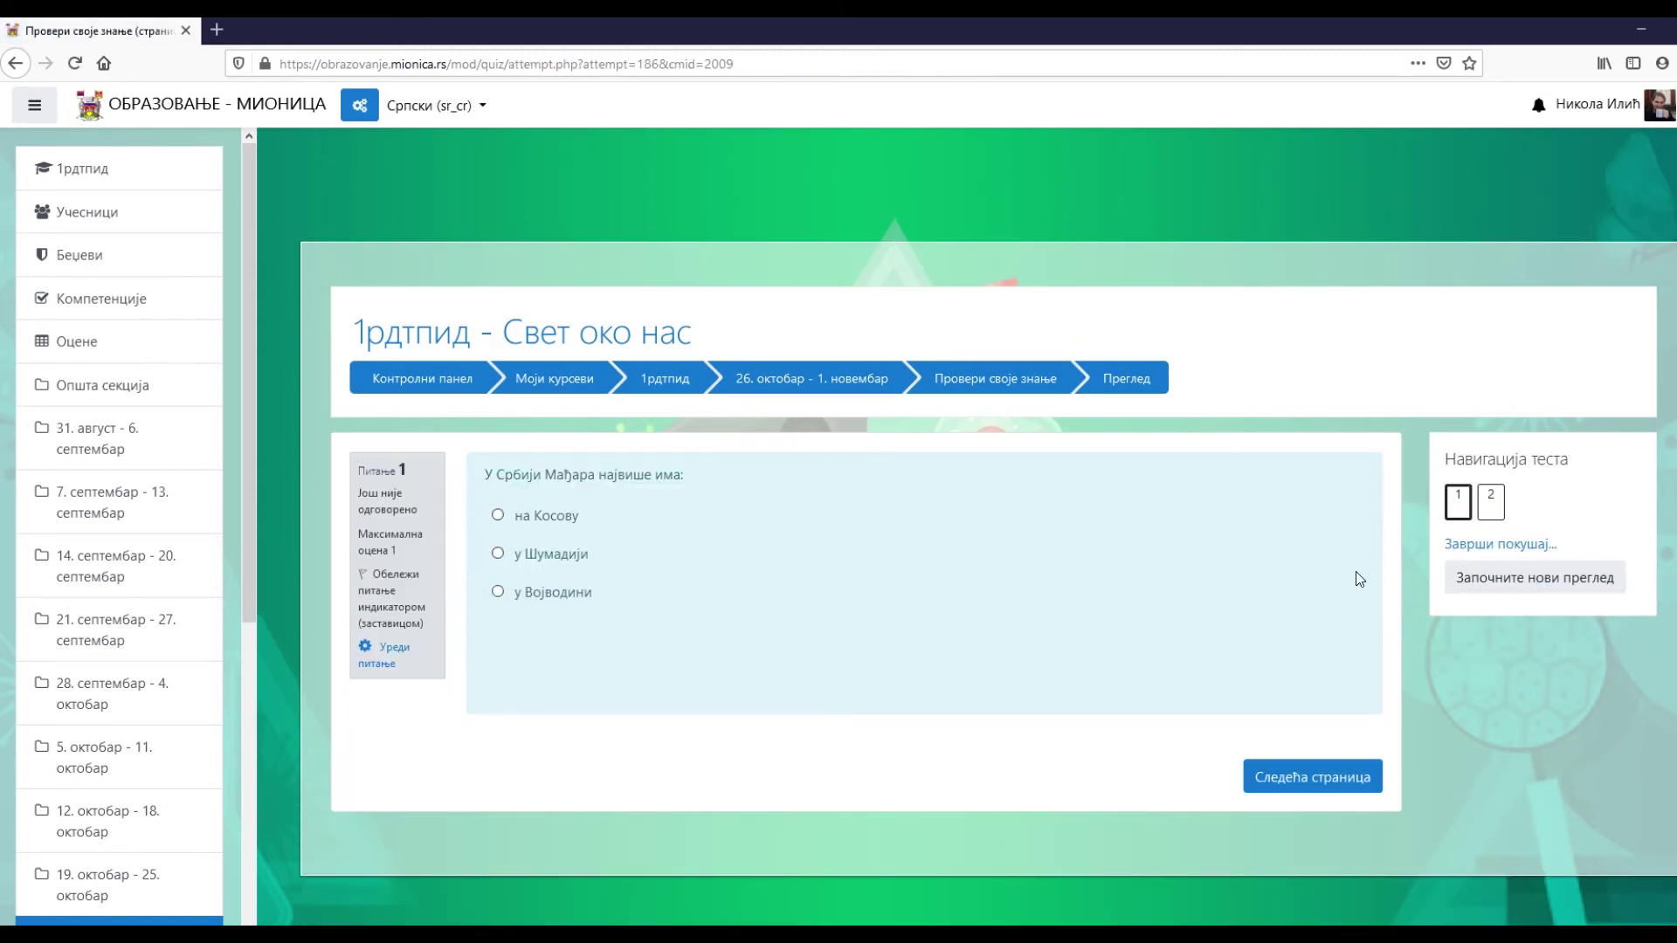
{"action": "left_click", "coordinate": [1329, 782]}
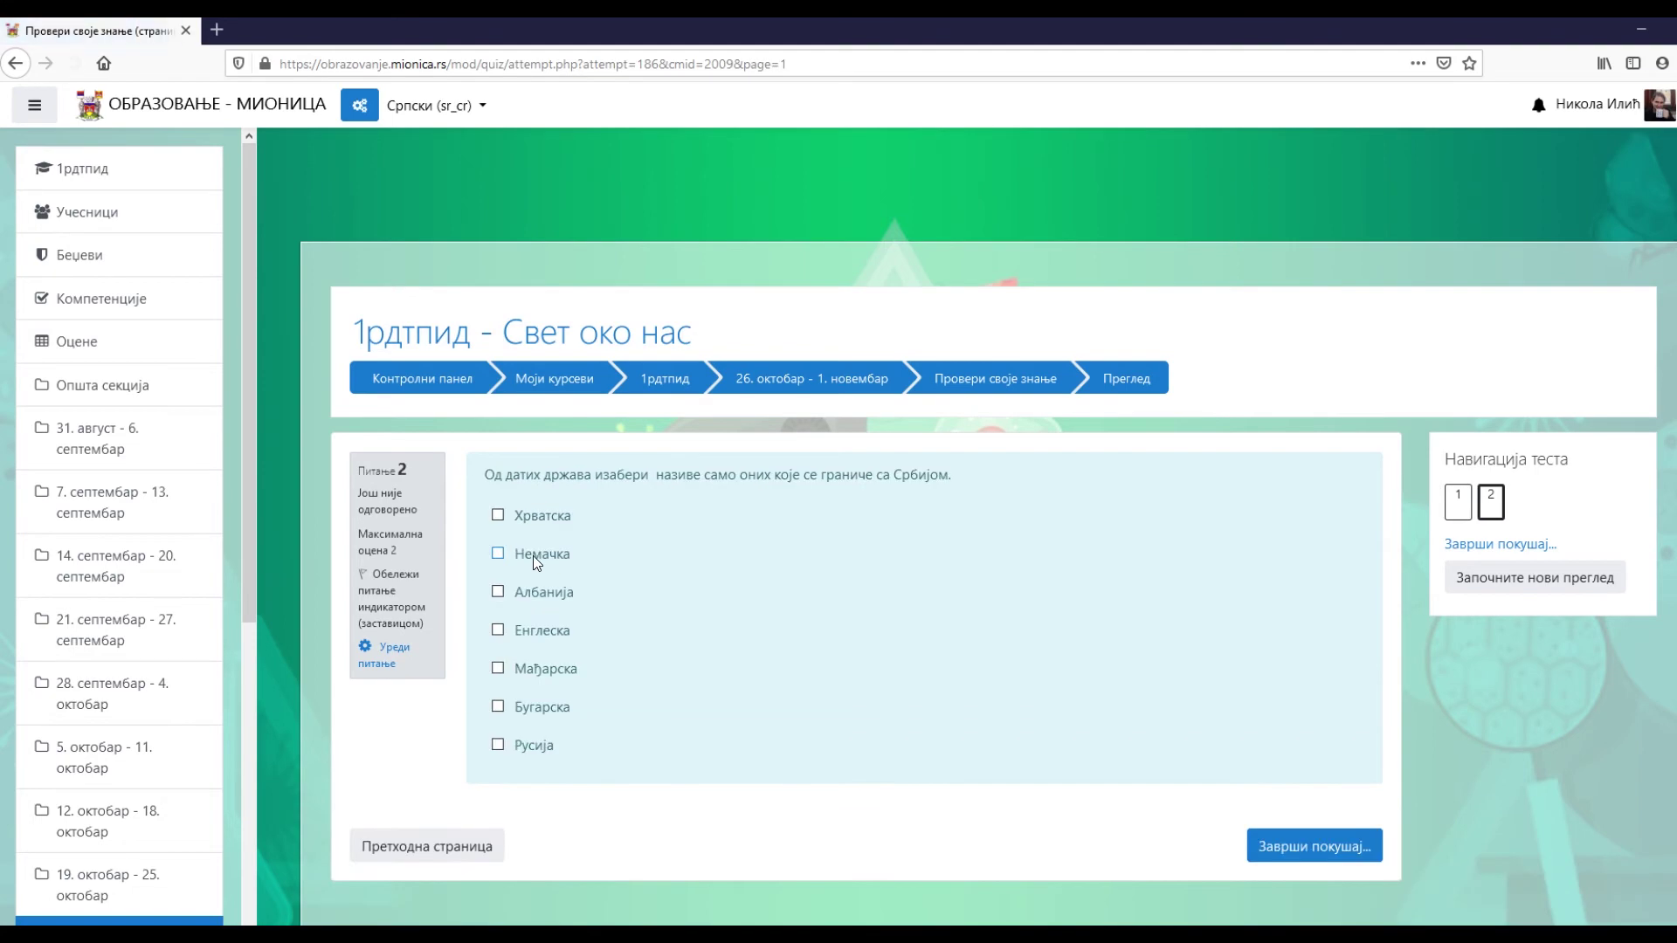
{"action": "left_click", "coordinate": [498, 553]}
{"action": "left_click", "coordinate": [498, 592]}
{"action": "left_click", "coordinate": [498, 669]}
{"action": "left_click", "coordinate": [498, 706]}
{"action": "left_click", "coordinate": [1354, 852]}
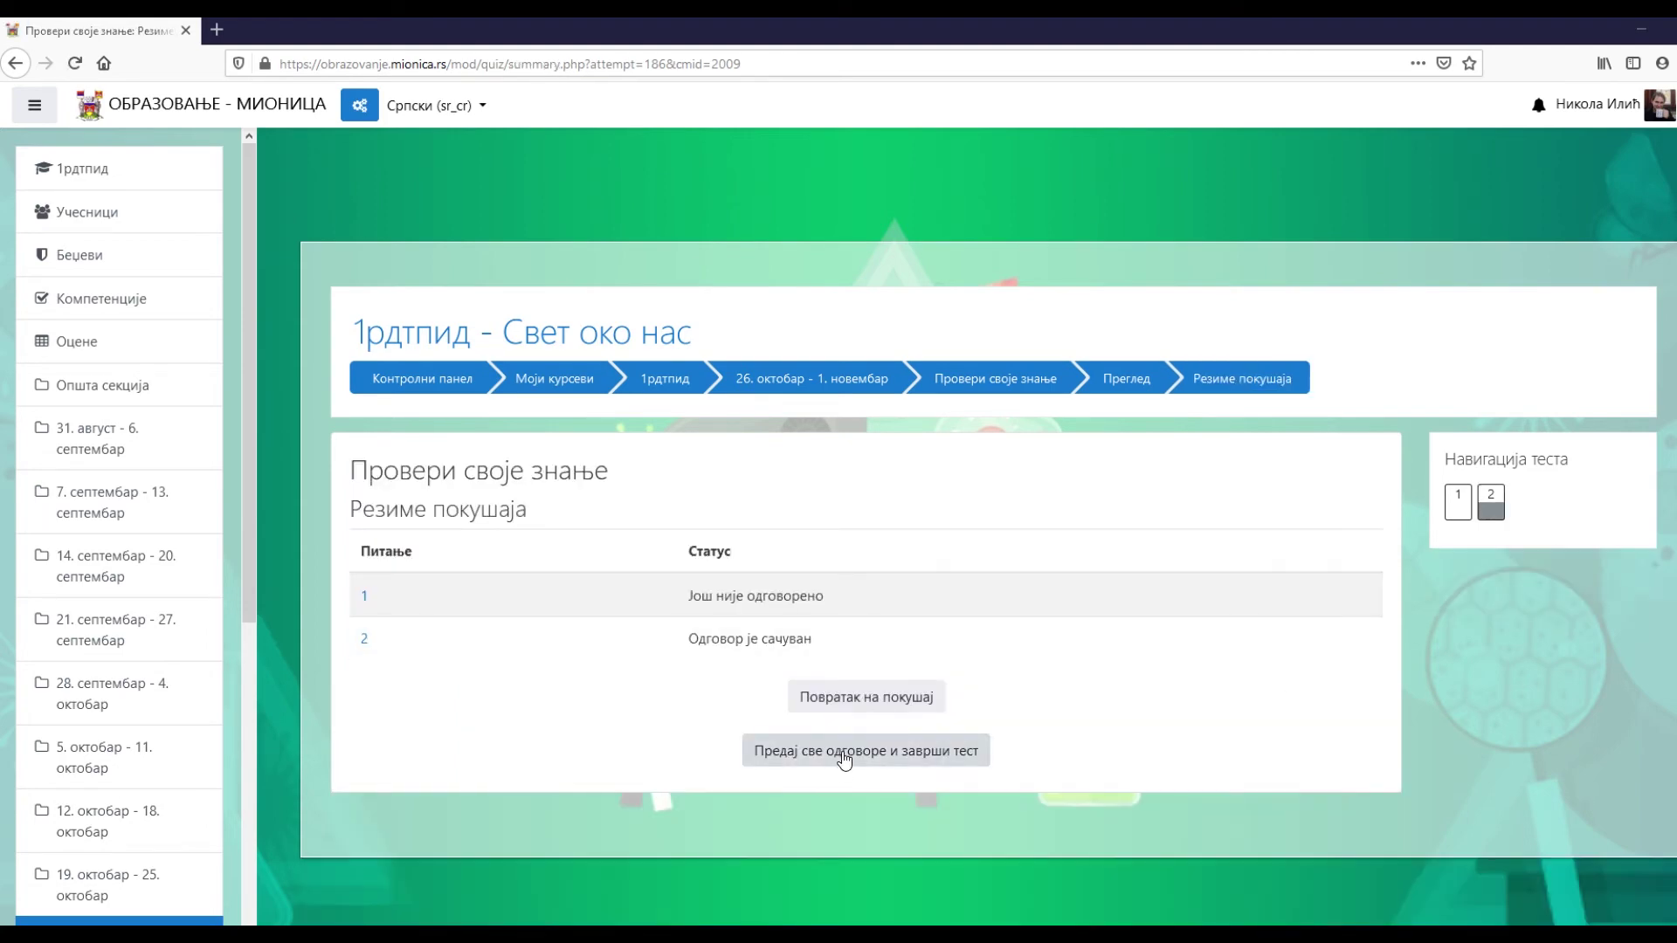
{"action": "left_click", "coordinate": [865, 750]}
{"action": "left_click", "coordinate": [963, 627]}
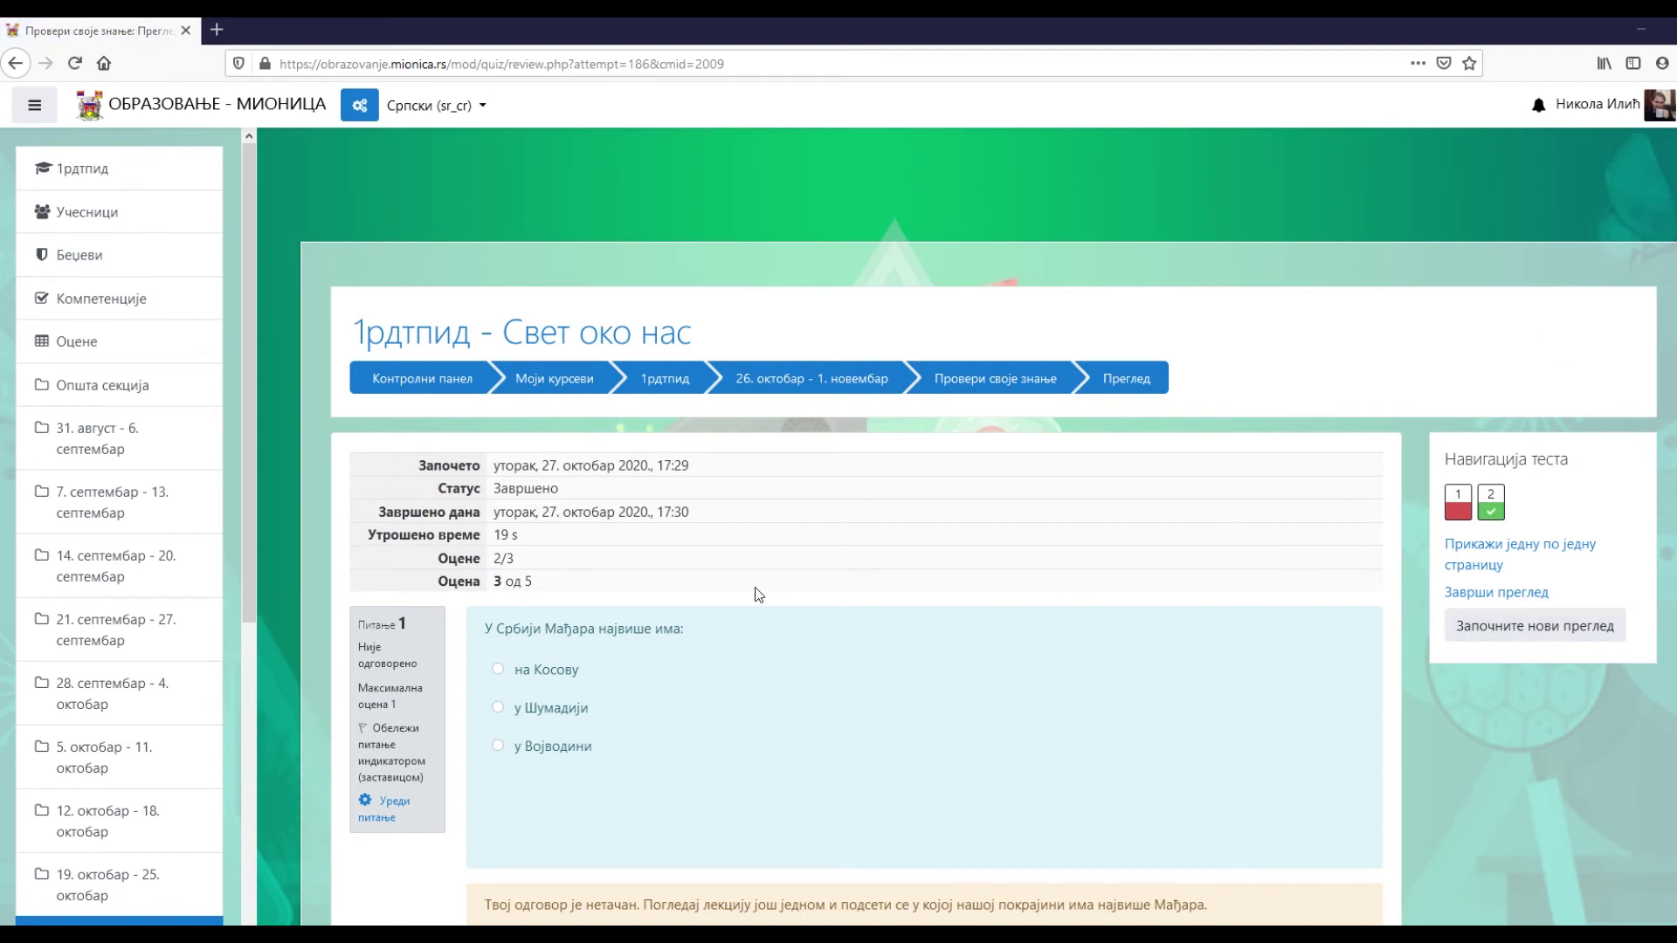
- Examine the feedback for question 2 and how the wrongly selected answer Немачка is marked
{"action": "scroll", "coordinate": [612, 647], "scroll_direction": "down", "scroll_amount": 7}
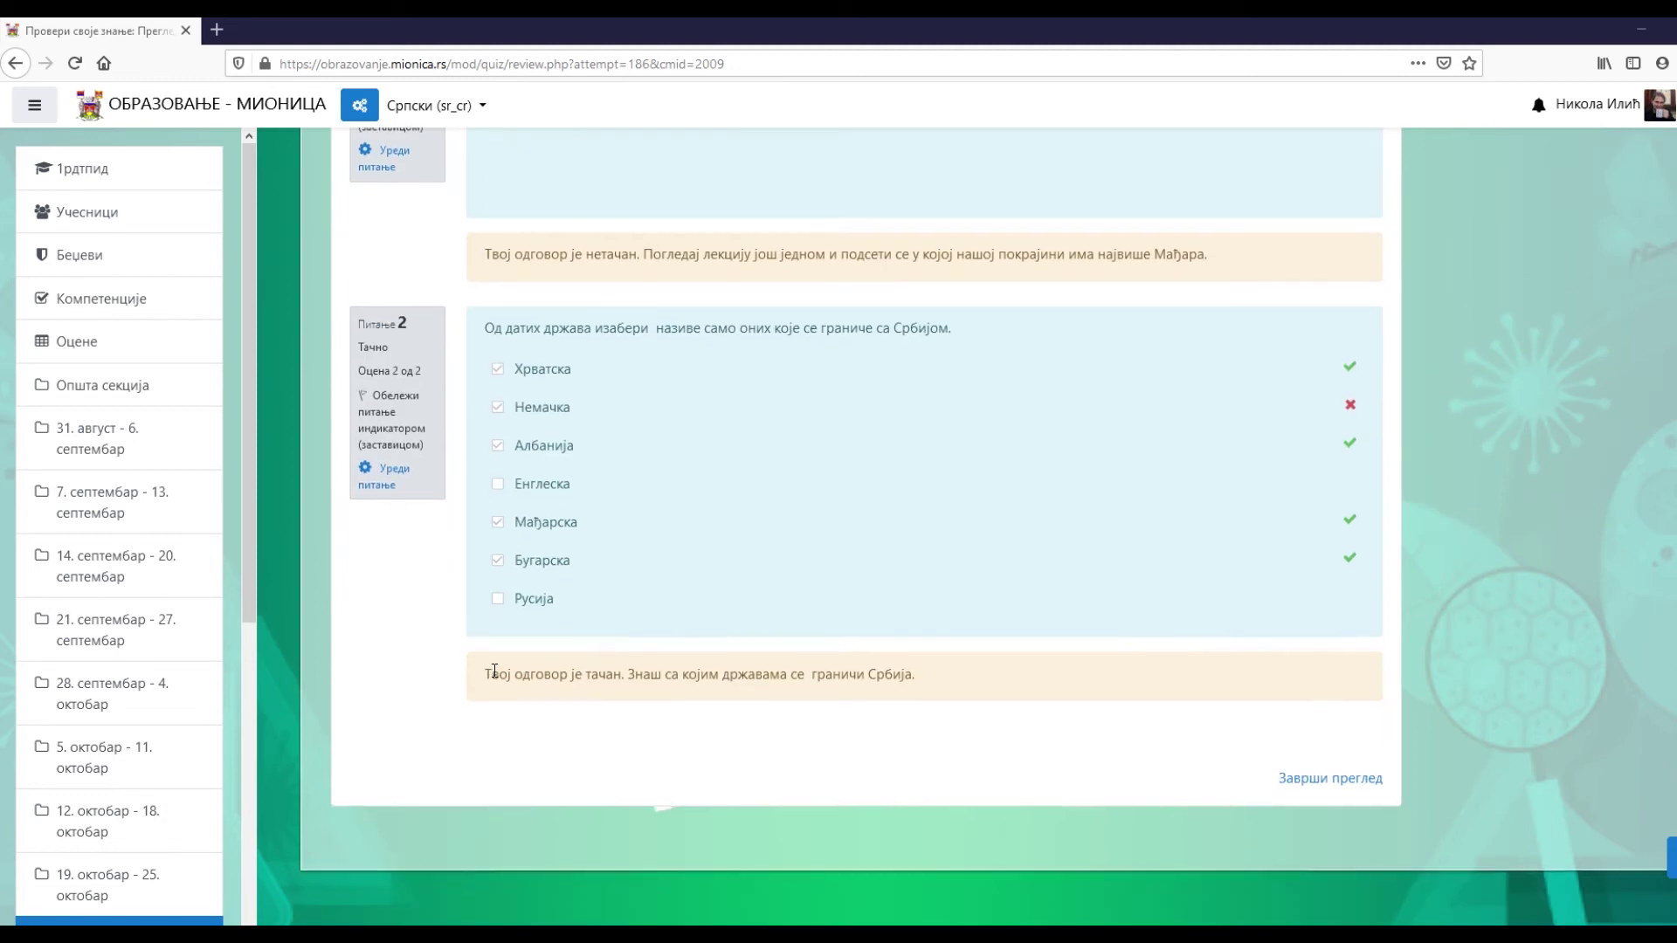
{"action": "left_click_drag", "start_coordinate": [560, 675], "coordinate": [625, 678]}
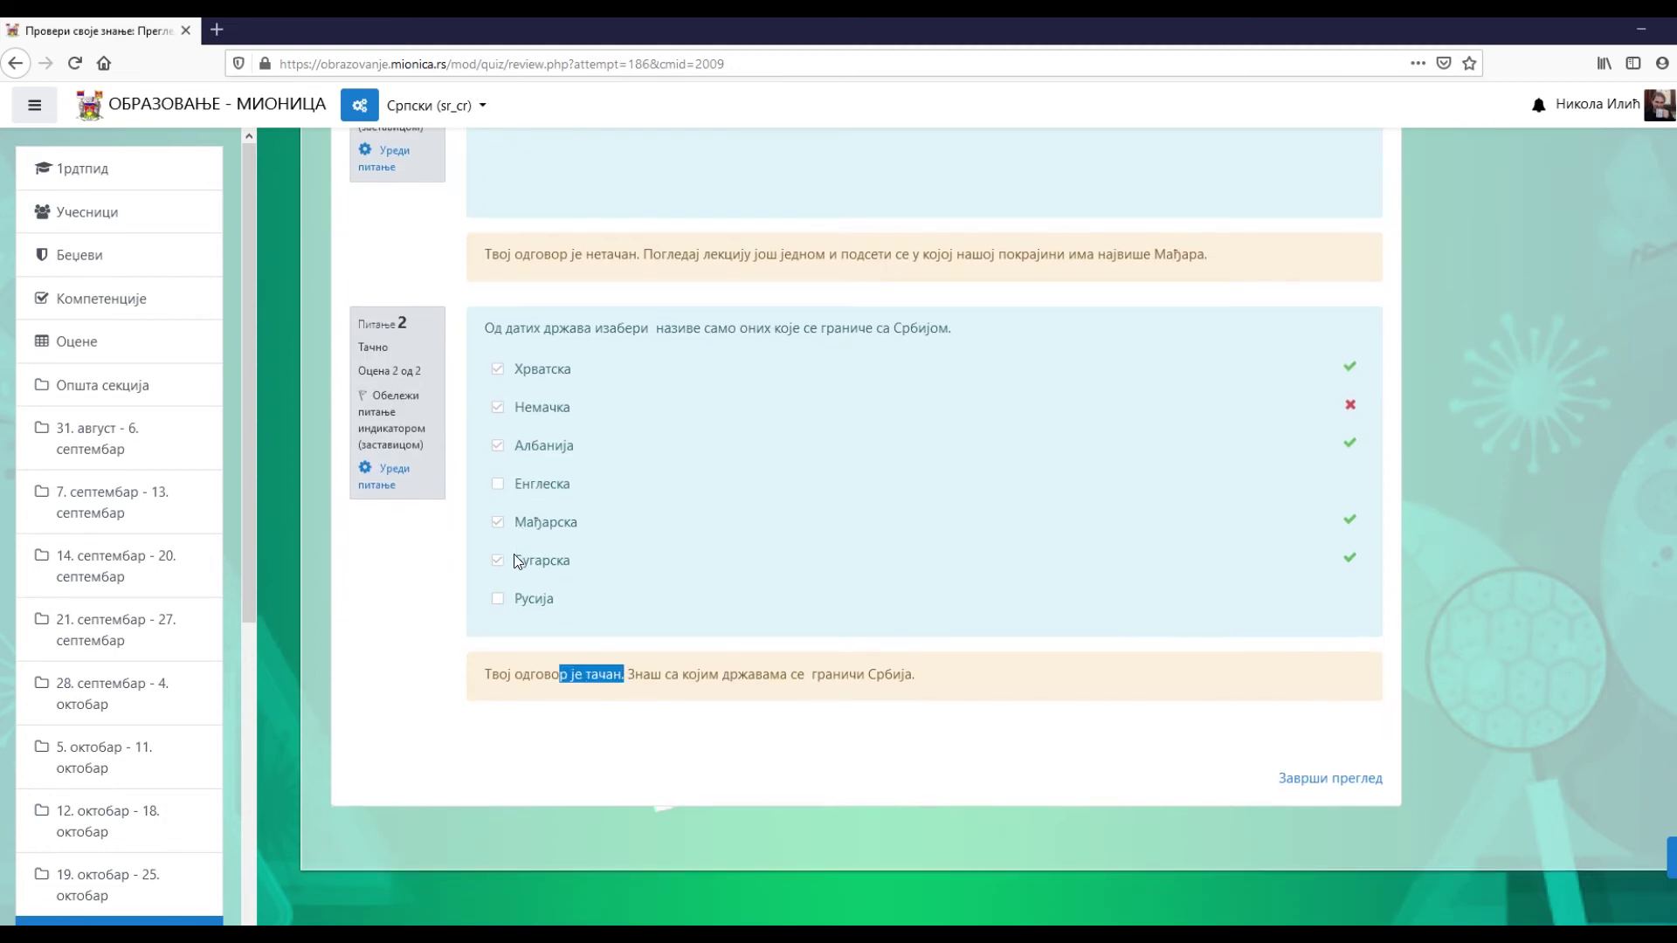
{"action": "left_click", "coordinate": [521, 406]}
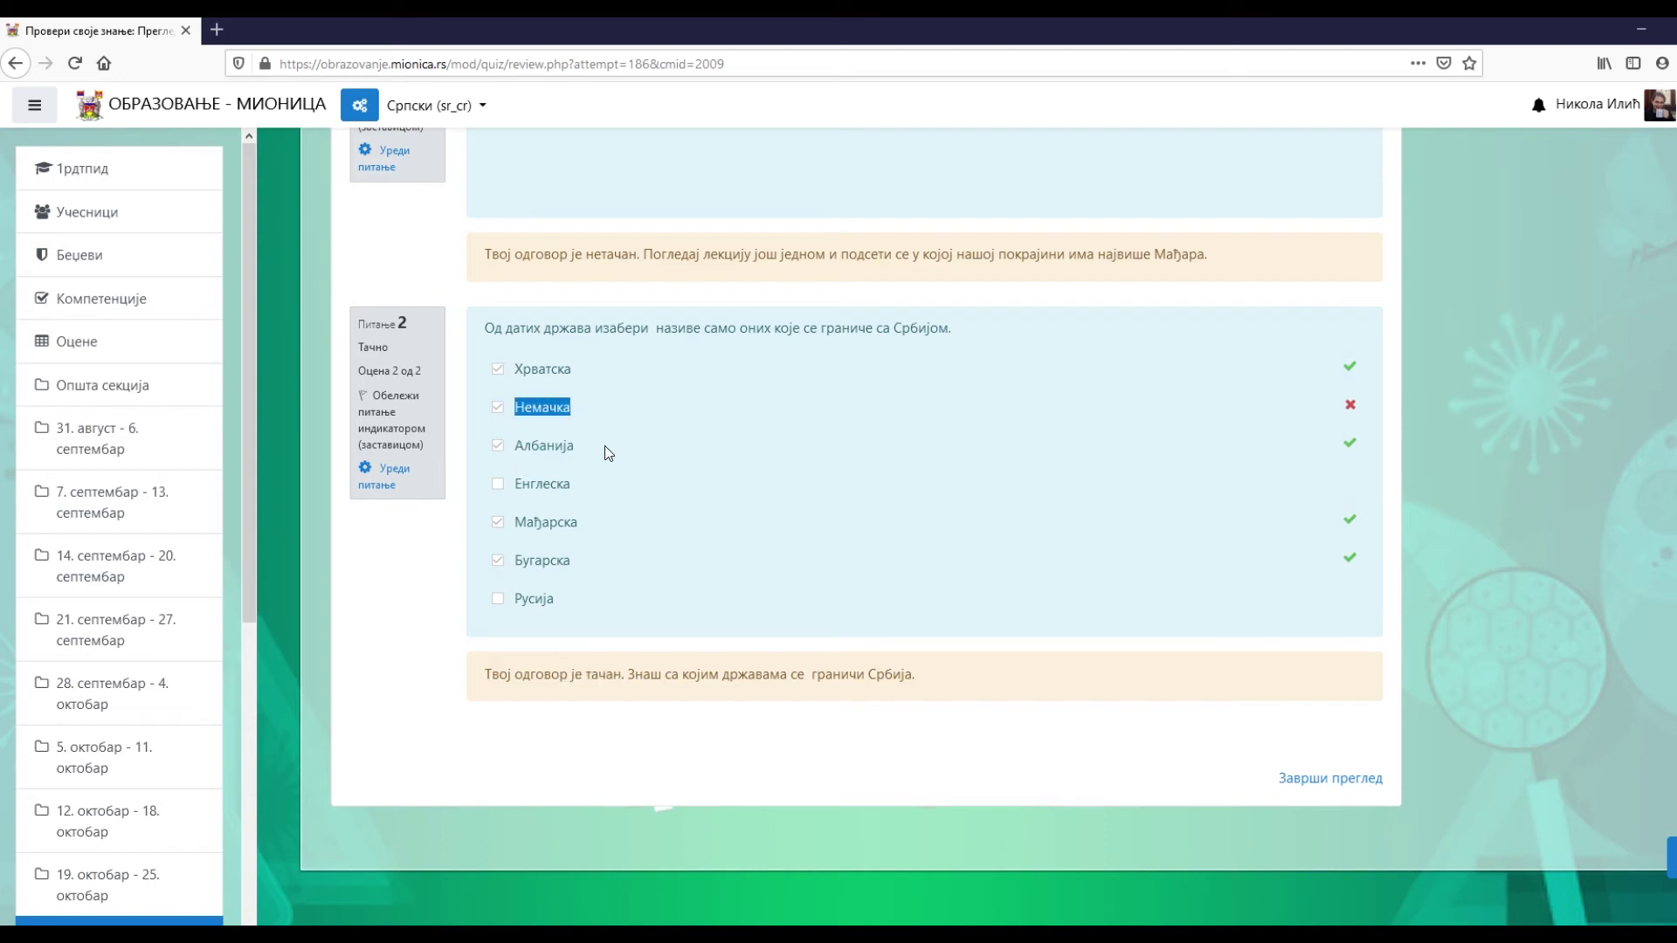
{"action": "left_click", "coordinate": [1367, 409]}
- In a new preview, select all seven countries in question 2, submit the test, and review the resulting marks and feedback
{"action": "scroll", "coordinate": [1040, 566], "scroll_direction": "up", "scroll_amount": 7}
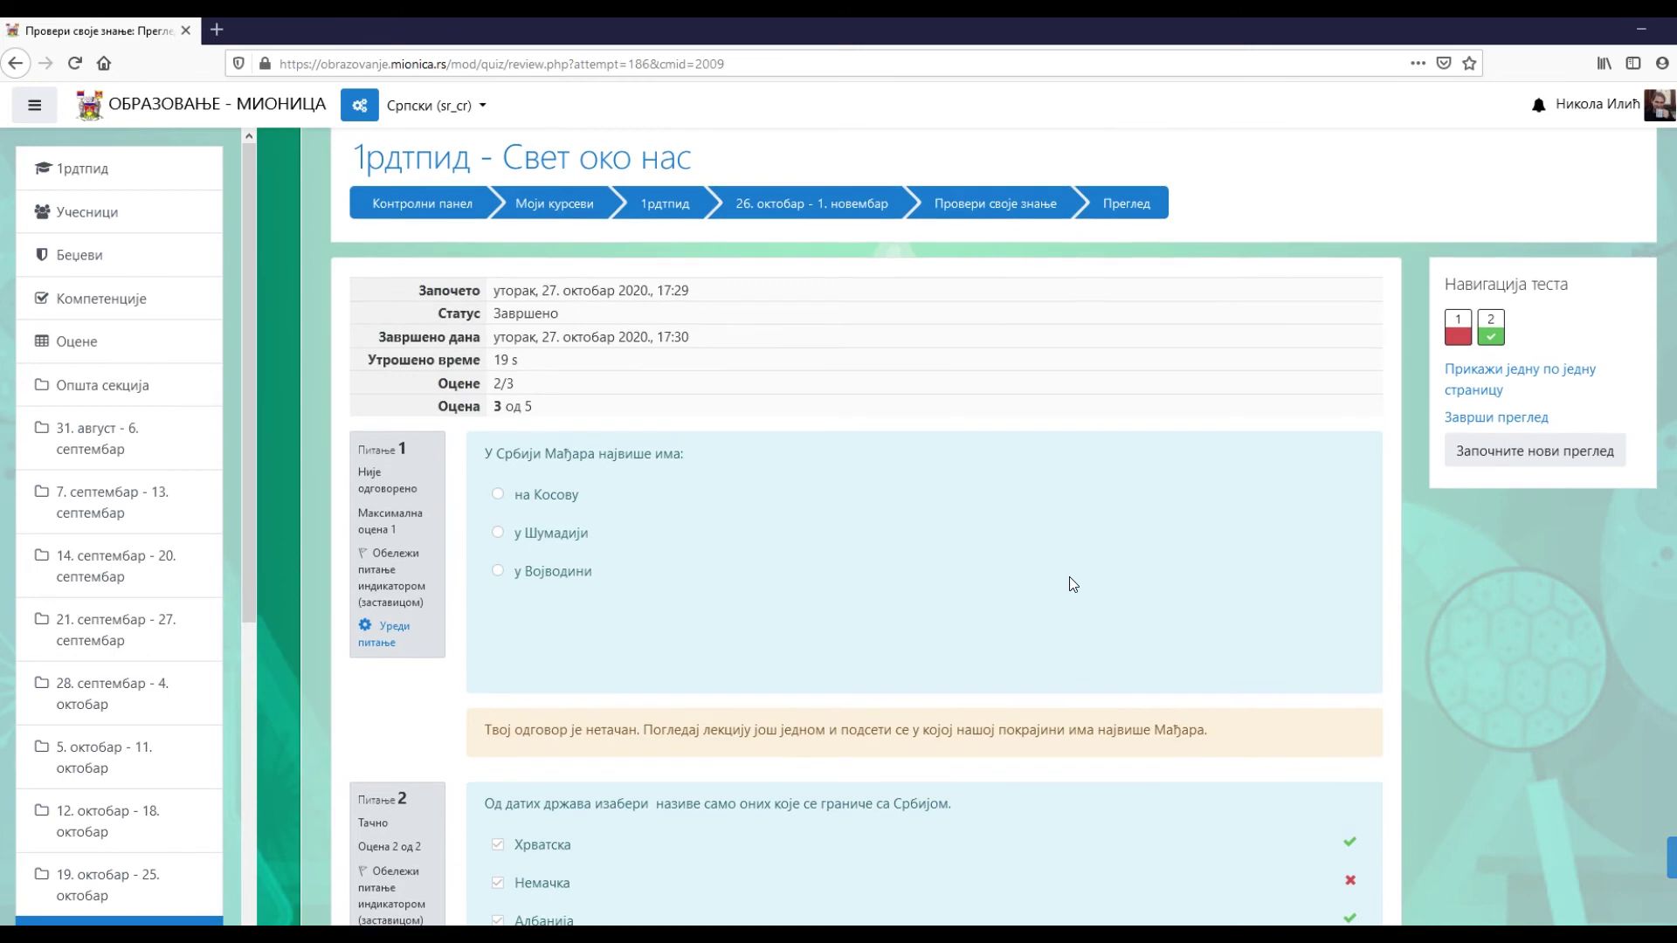
{"action": "left_click", "coordinate": [1518, 536]}
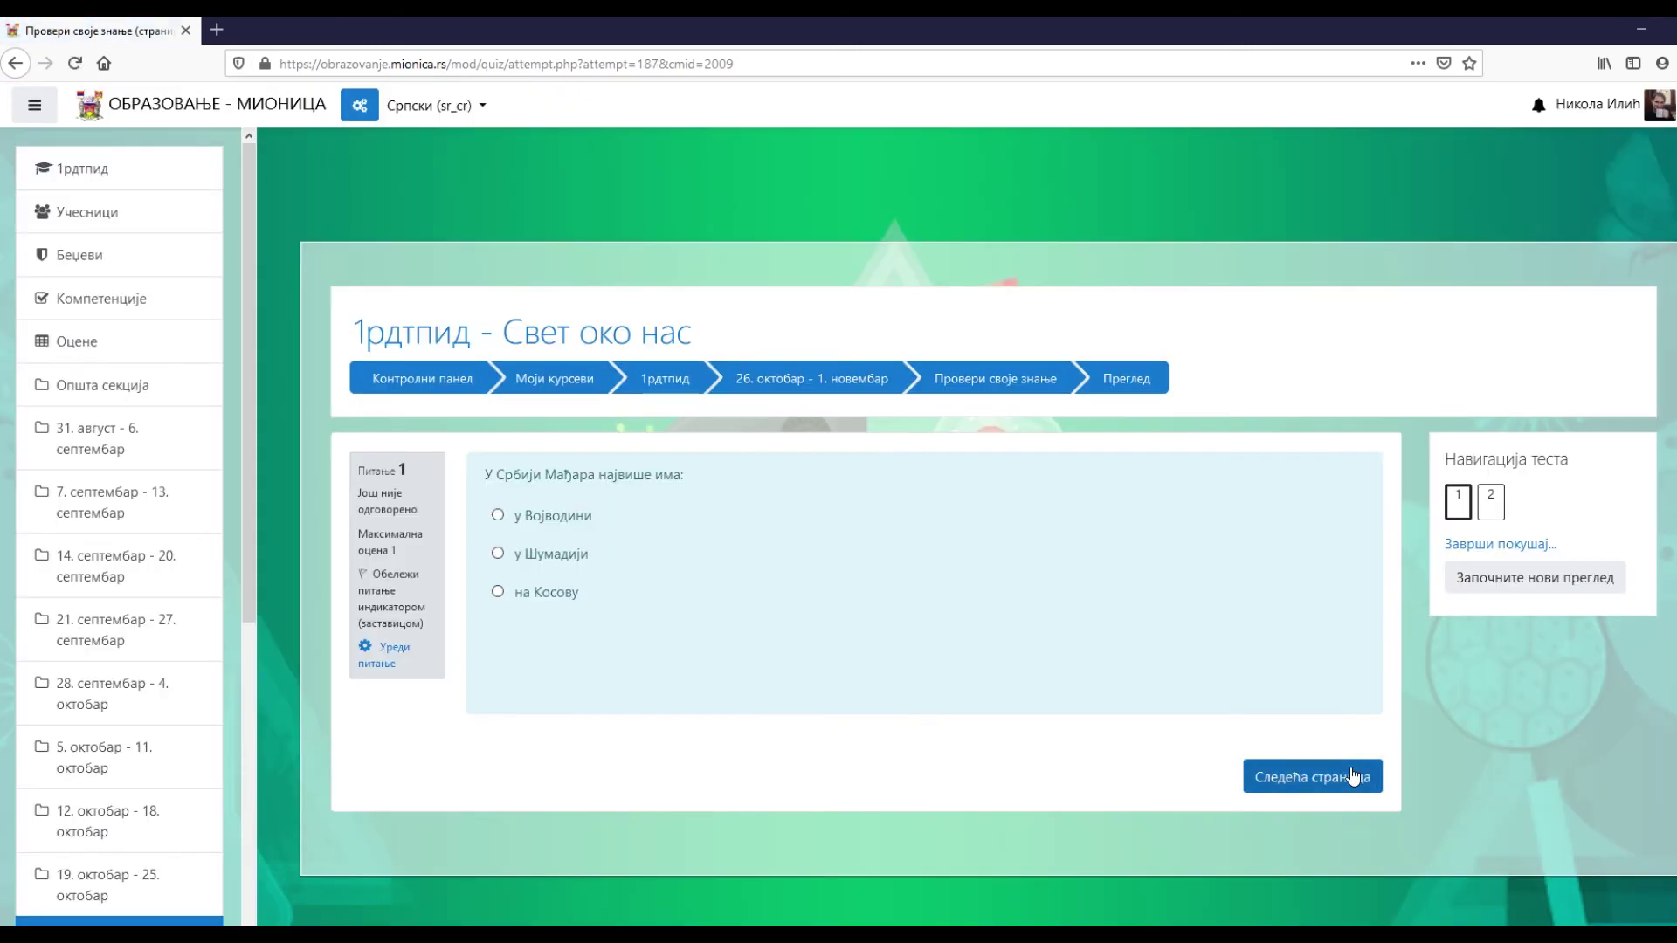
{"action": "left_click", "coordinate": [1349, 777]}
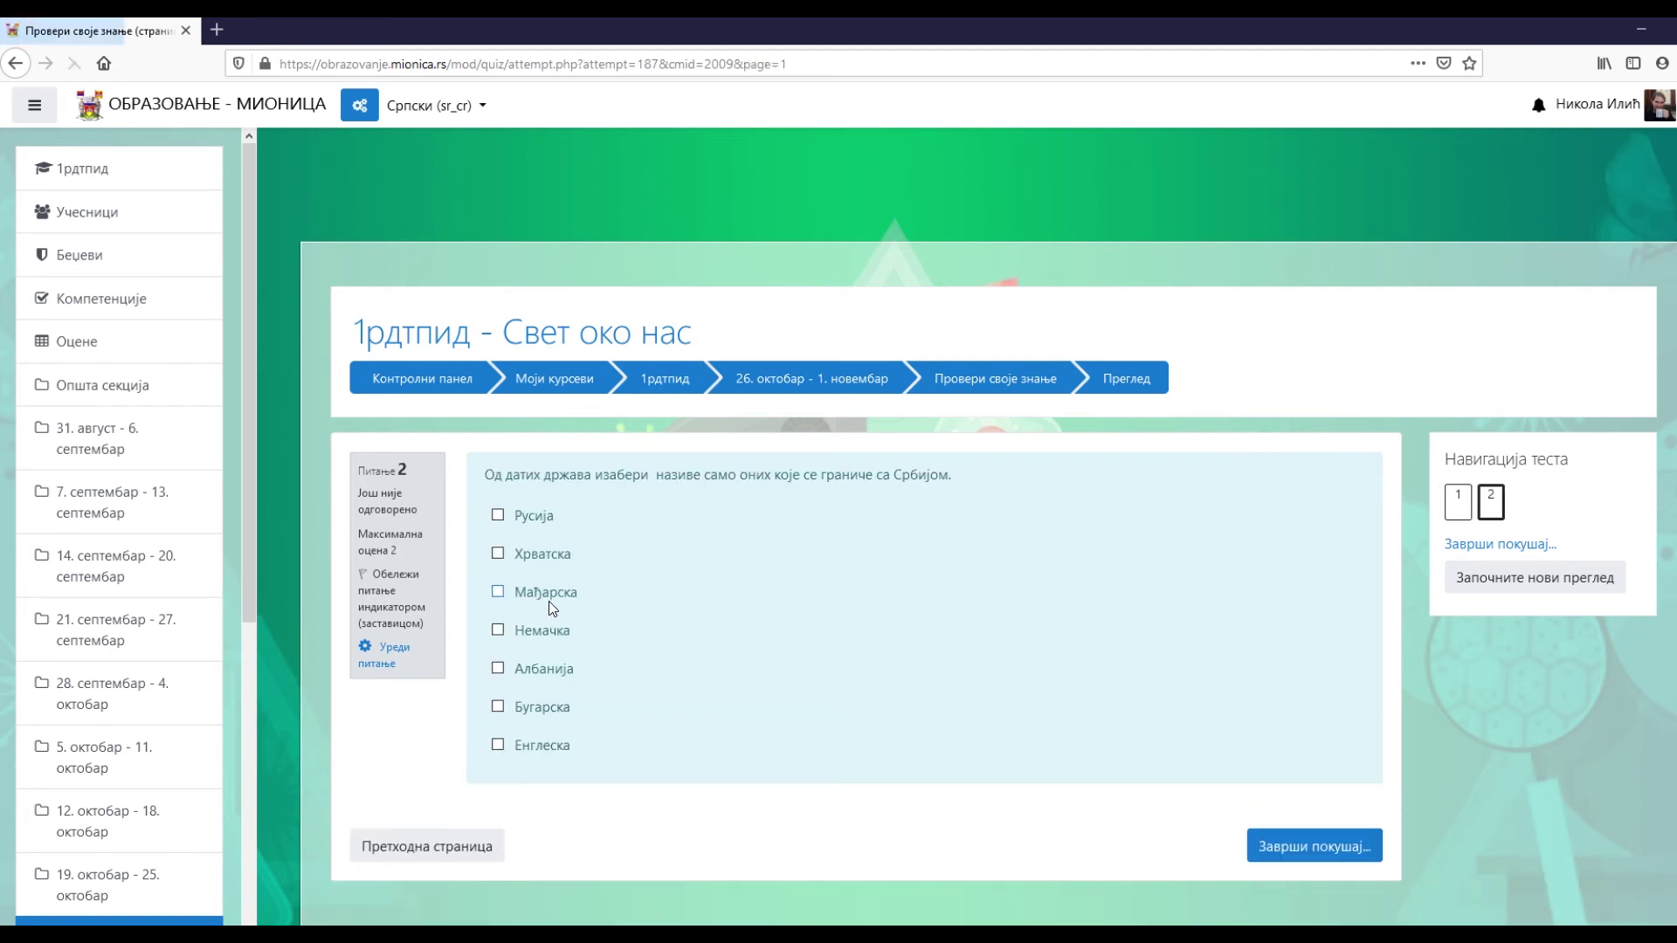
{"action": "left_click", "coordinate": [498, 630]}
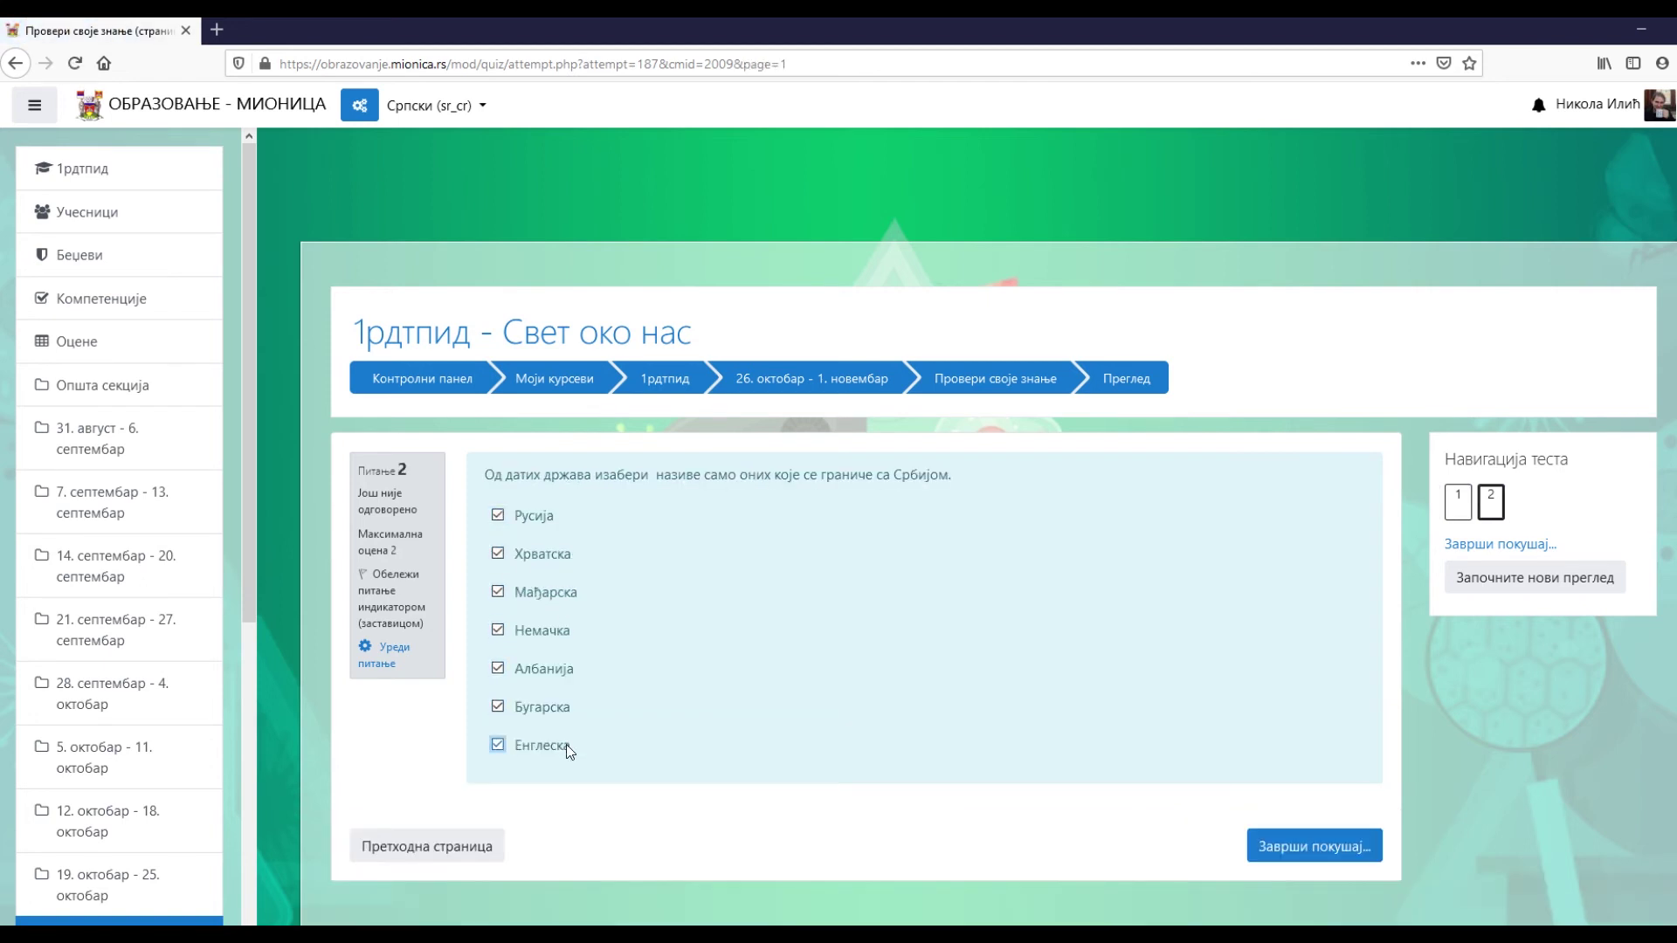
{"action": "left_click", "coordinate": [1315, 846]}
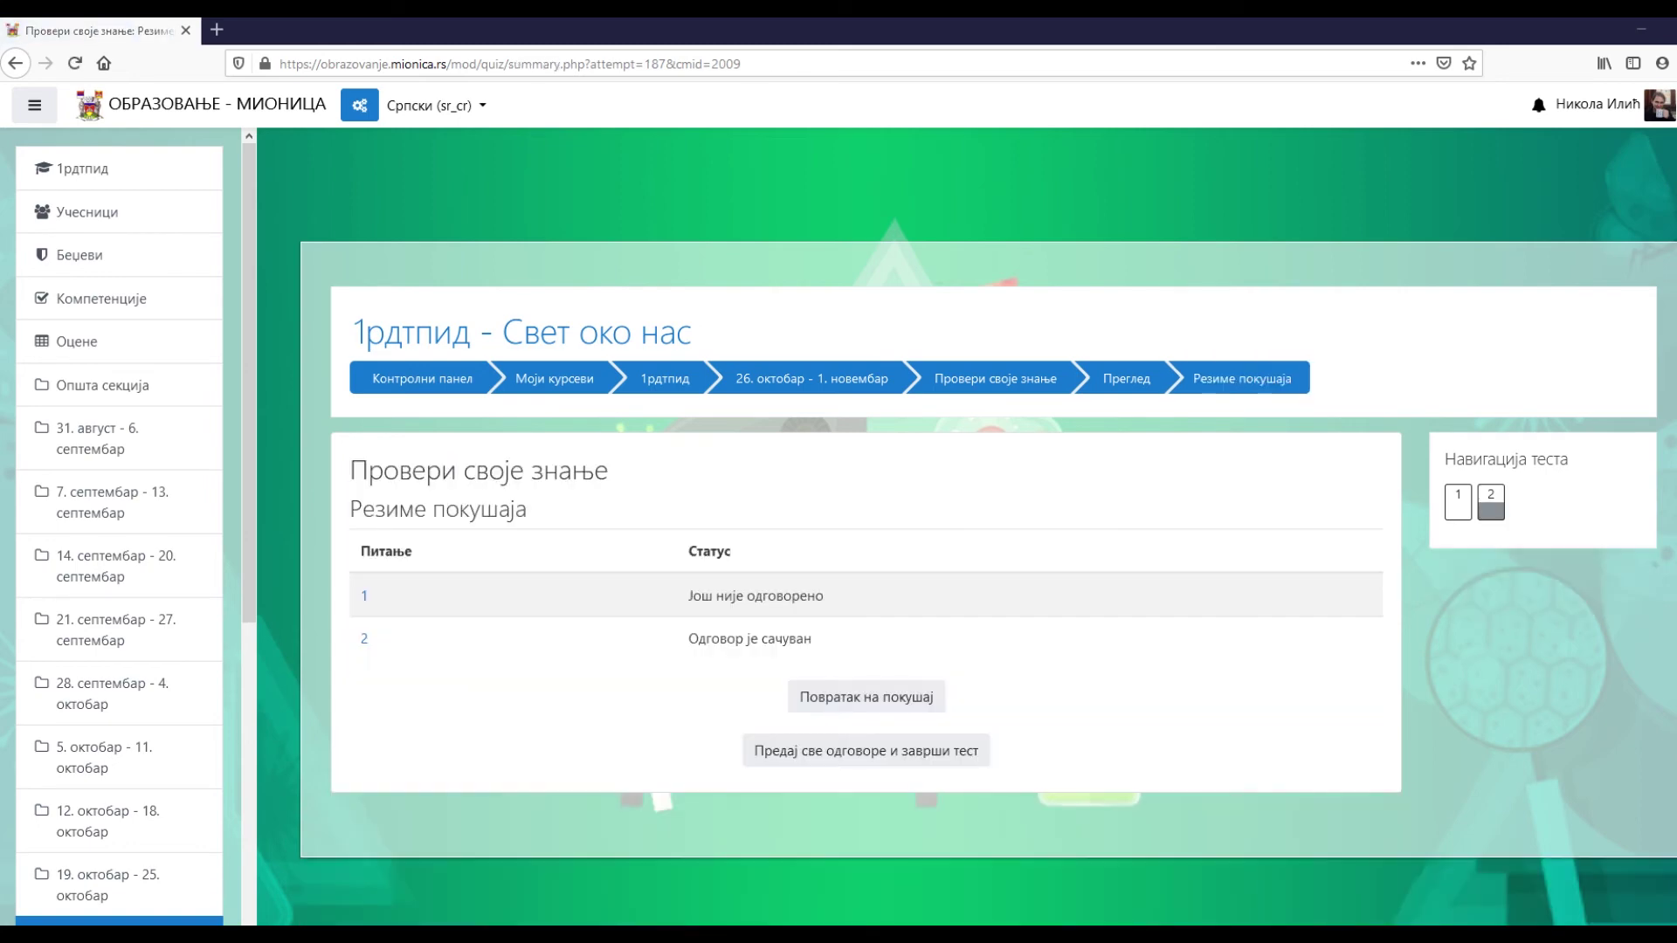
{"action": "left_click", "coordinate": [834, 753]}
{"action": "left_click", "coordinate": [815, 626]}
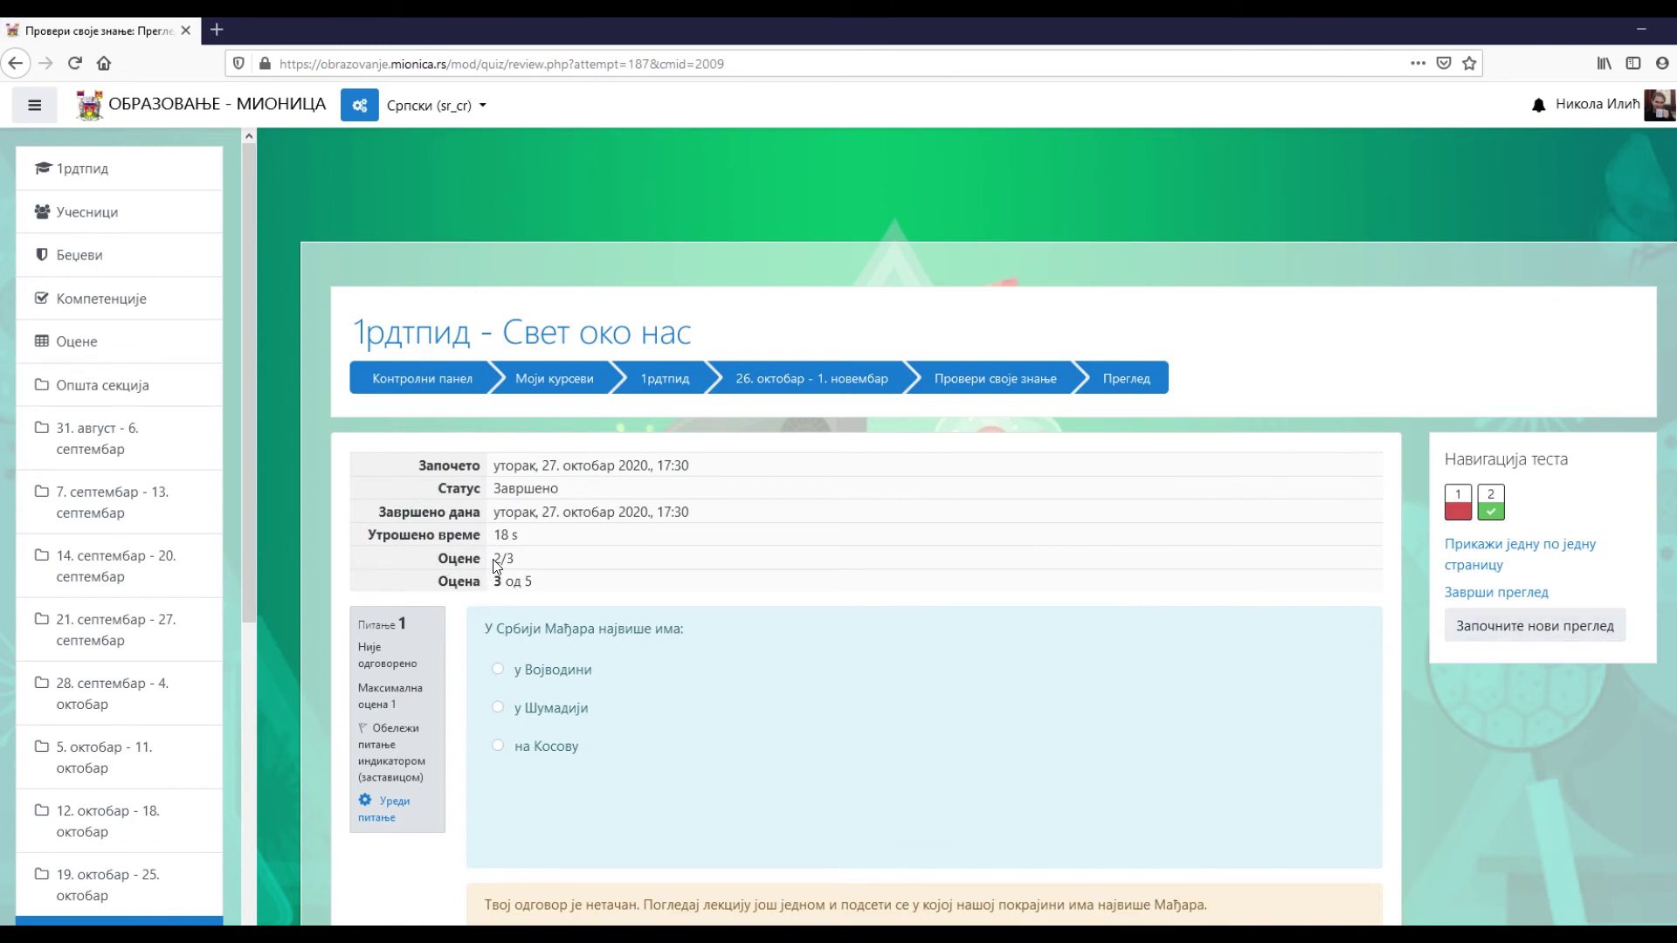
{"action": "left_click_drag", "start_coordinate": [495, 559], "coordinate": [504, 558]}
{"action": "scroll", "coordinate": [853, 816], "scroll_direction": "down", "scroll_amount": 5}
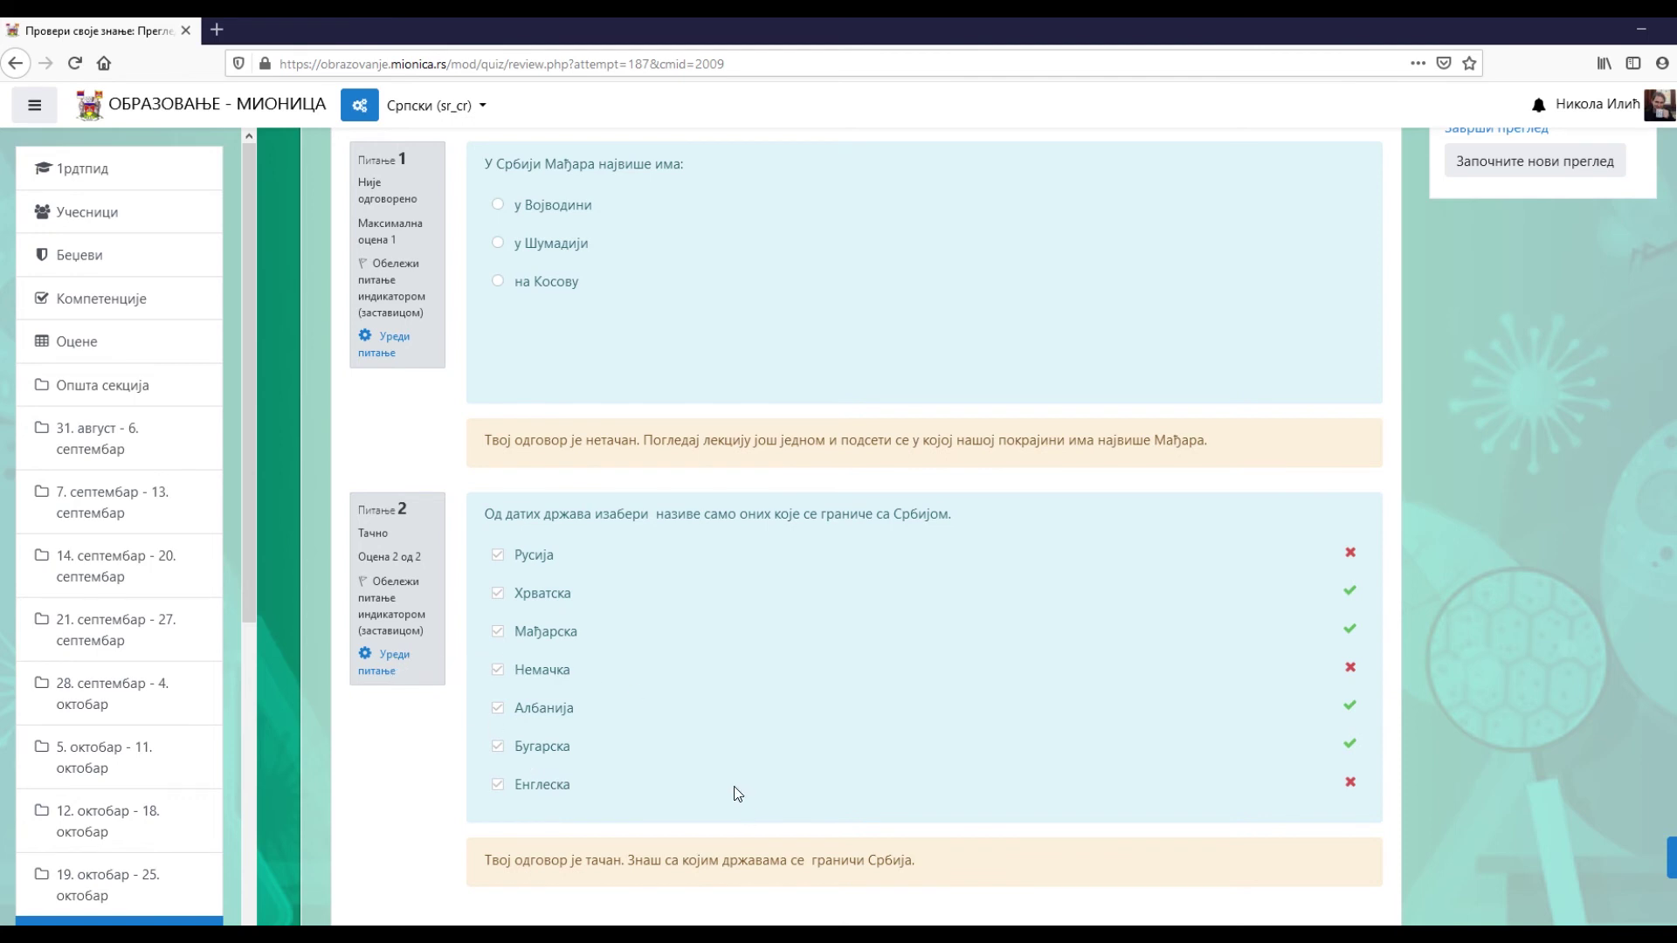
- Open question 2 for editing and set the grade of the wrong answer Енглеска to -25%
{"action": "left_click", "coordinate": [389, 660]}
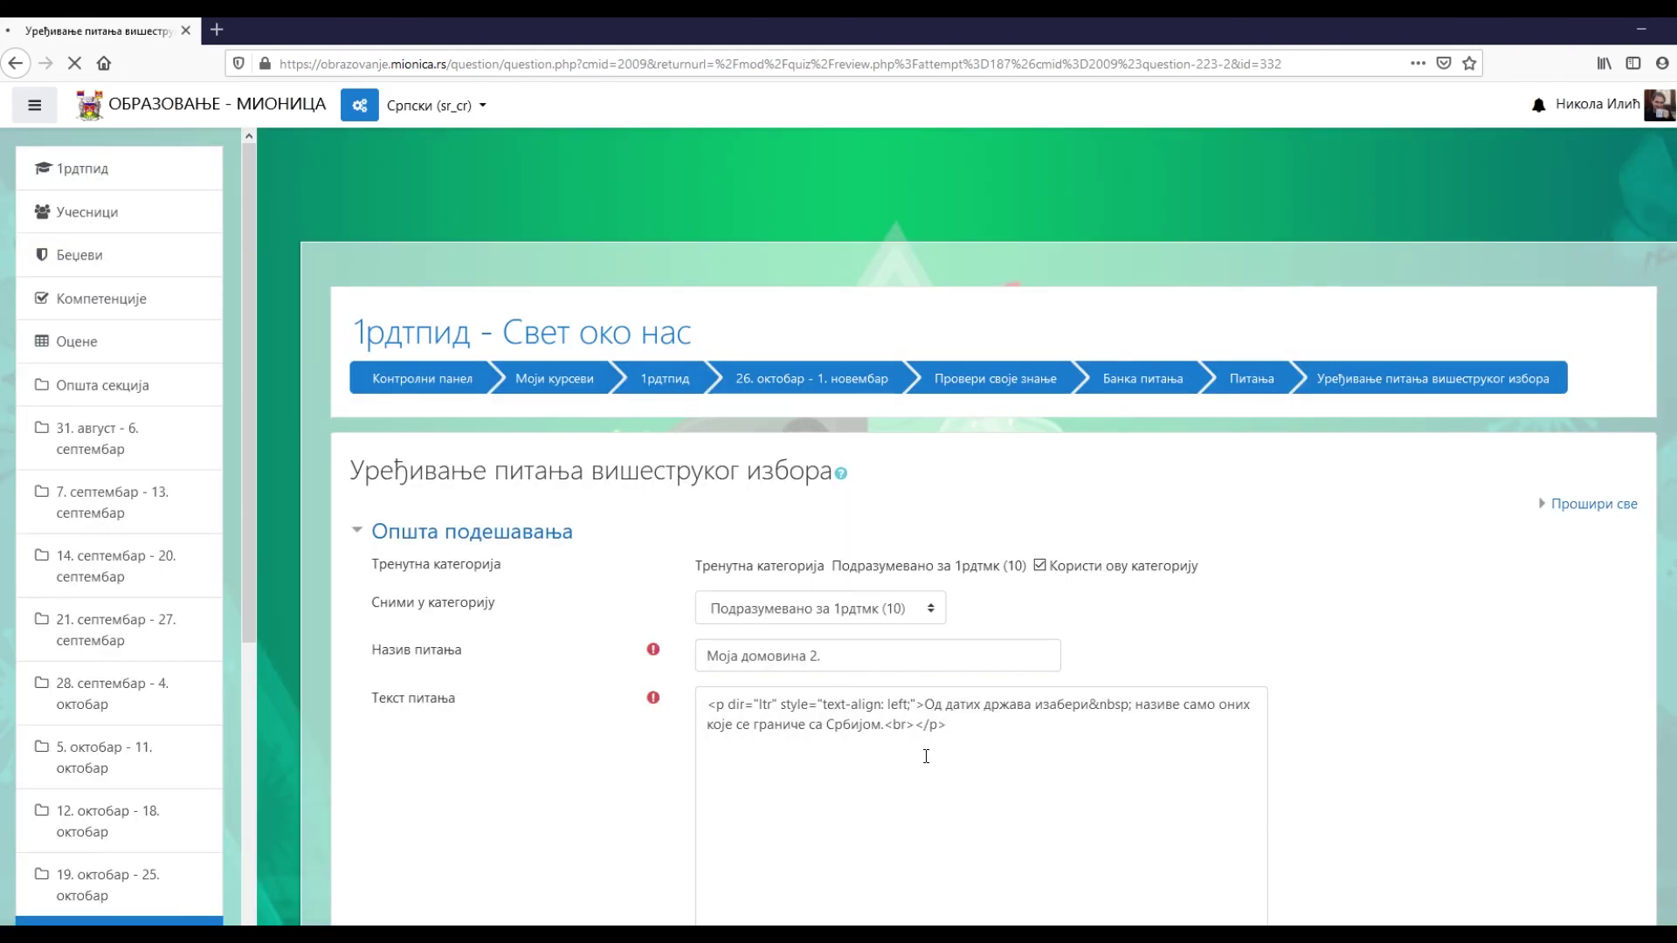
{"action": "scroll", "coordinate": [584, 779], "scroll_direction": "down", "scroll_amount": 10}
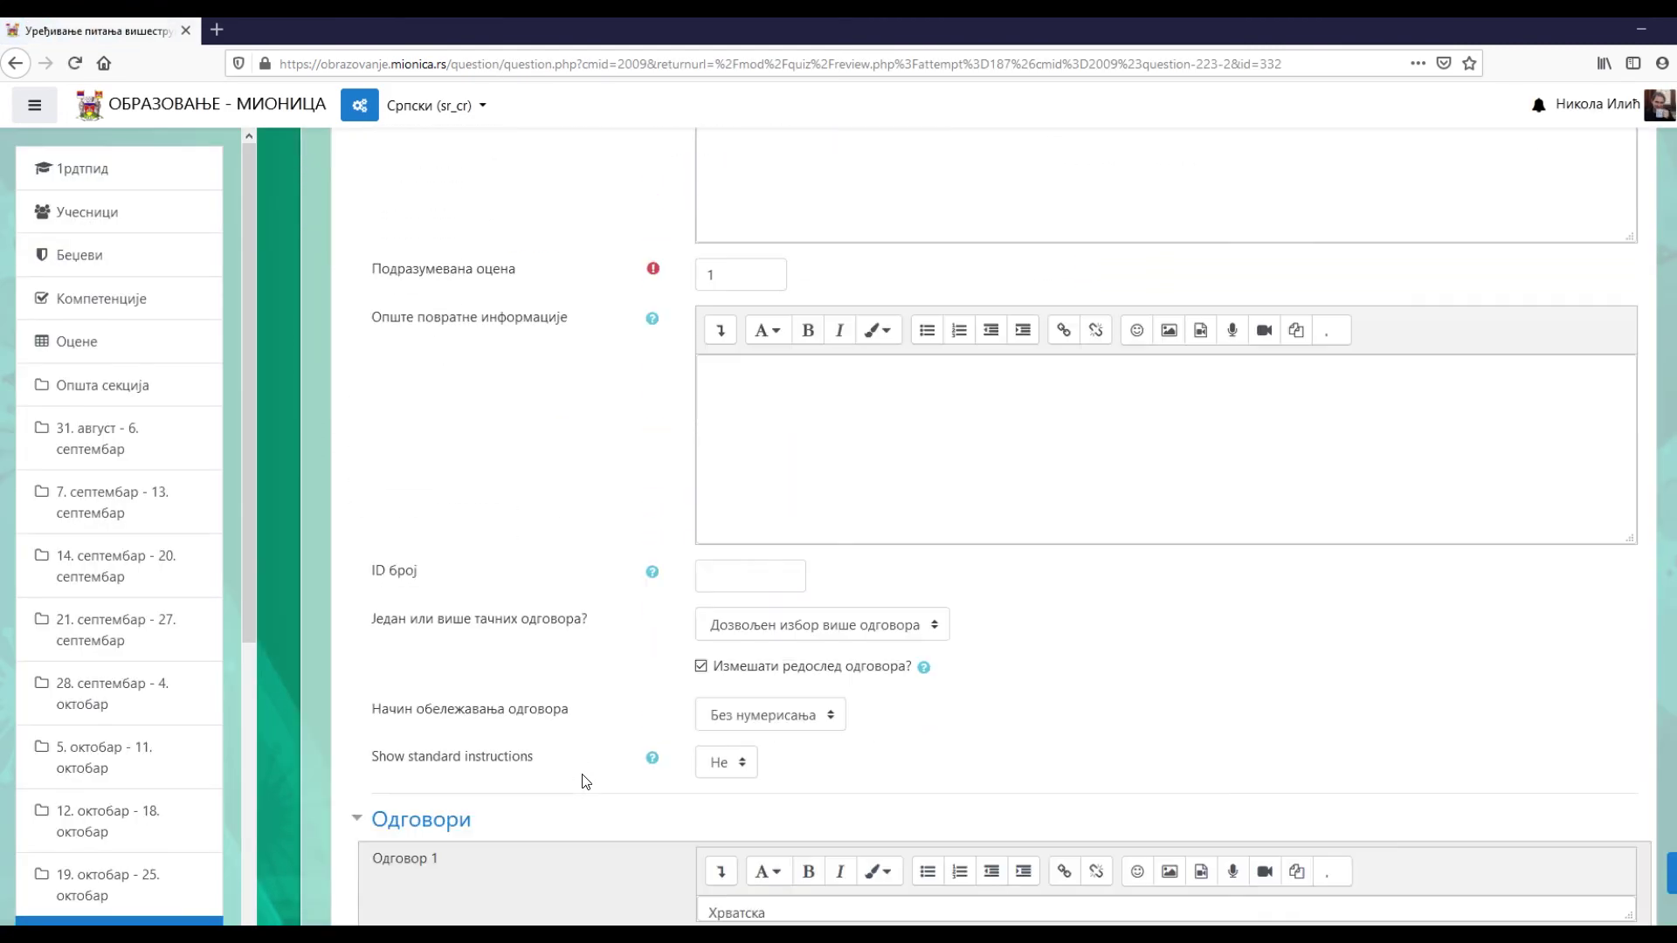
{"action": "scroll", "coordinate": [582, 773], "scroll_direction": "down", "scroll_amount": 4}
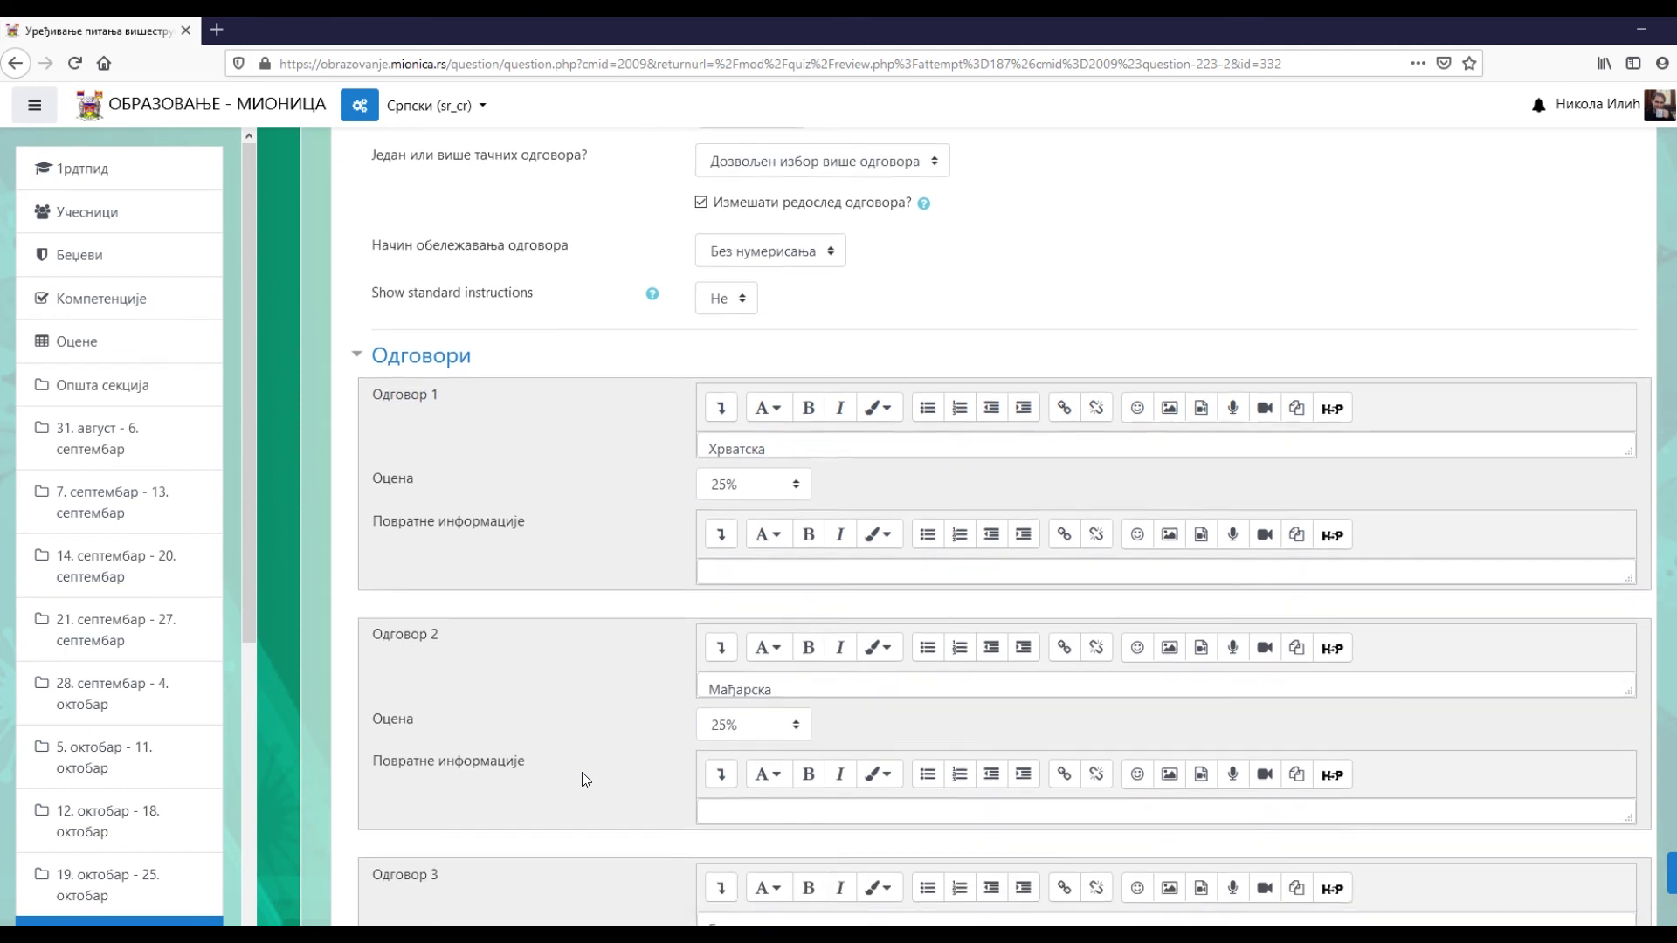
{"action": "scroll", "coordinate": [597, 739], "scroll_direction": "down", "scroll_amount": 2}
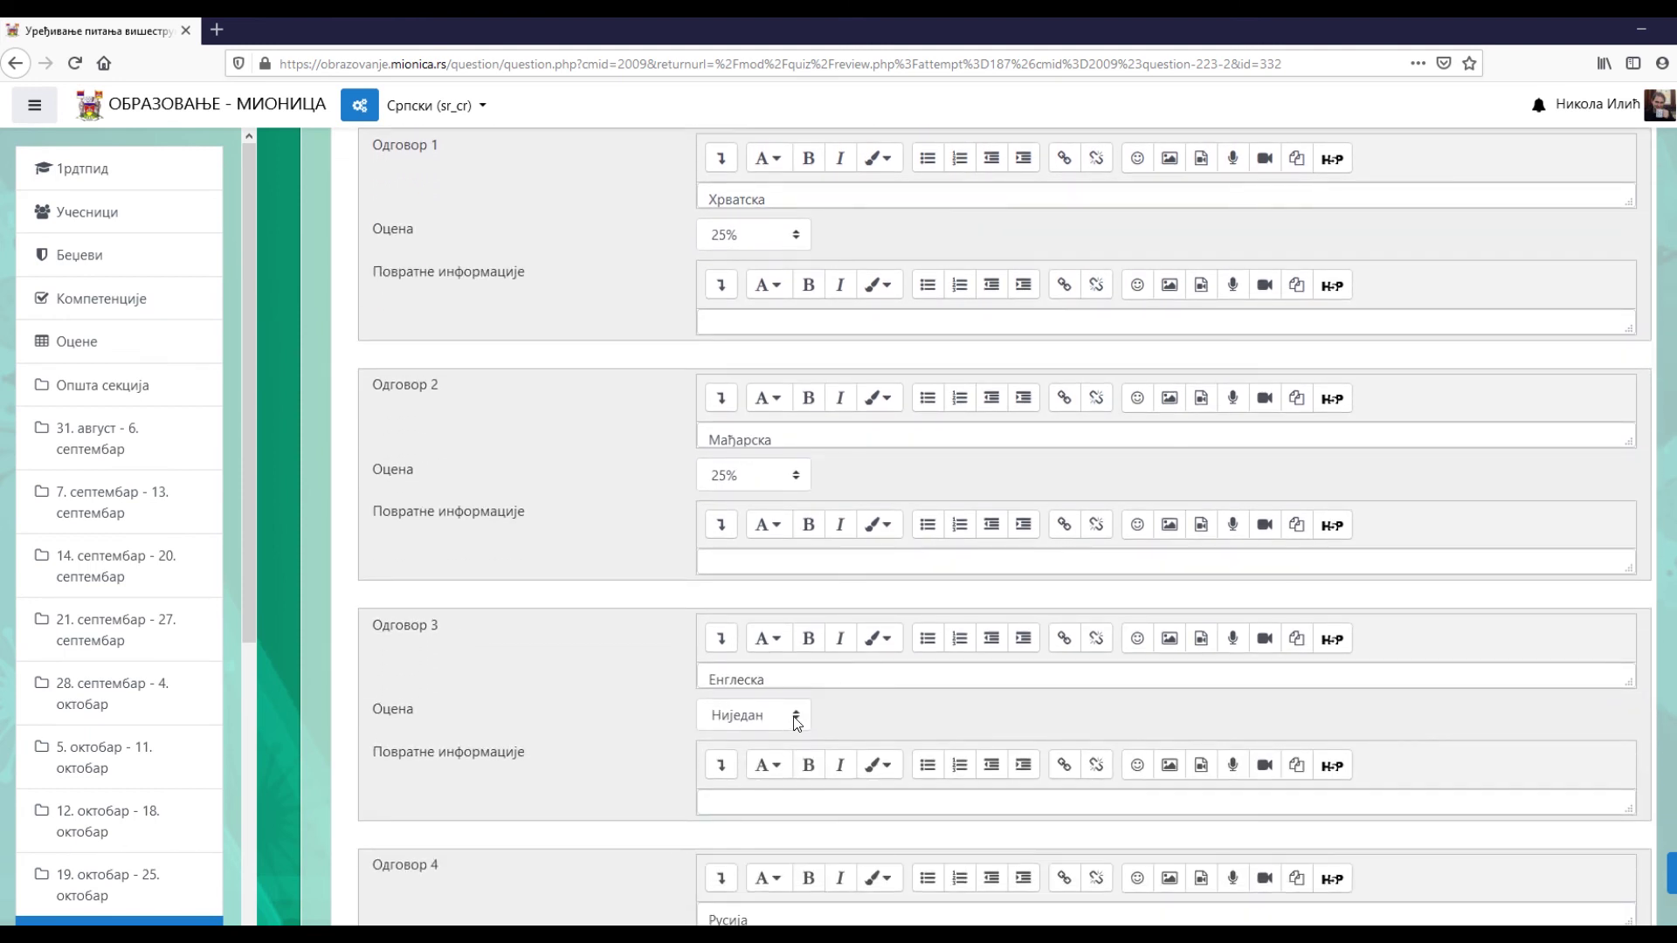
{"action": "left_click", "coordinate": [796, 717]}
{"action": "scroll", "coordinate": [765, 624], "scroll_direction": "down", "scroll_amount": 4}
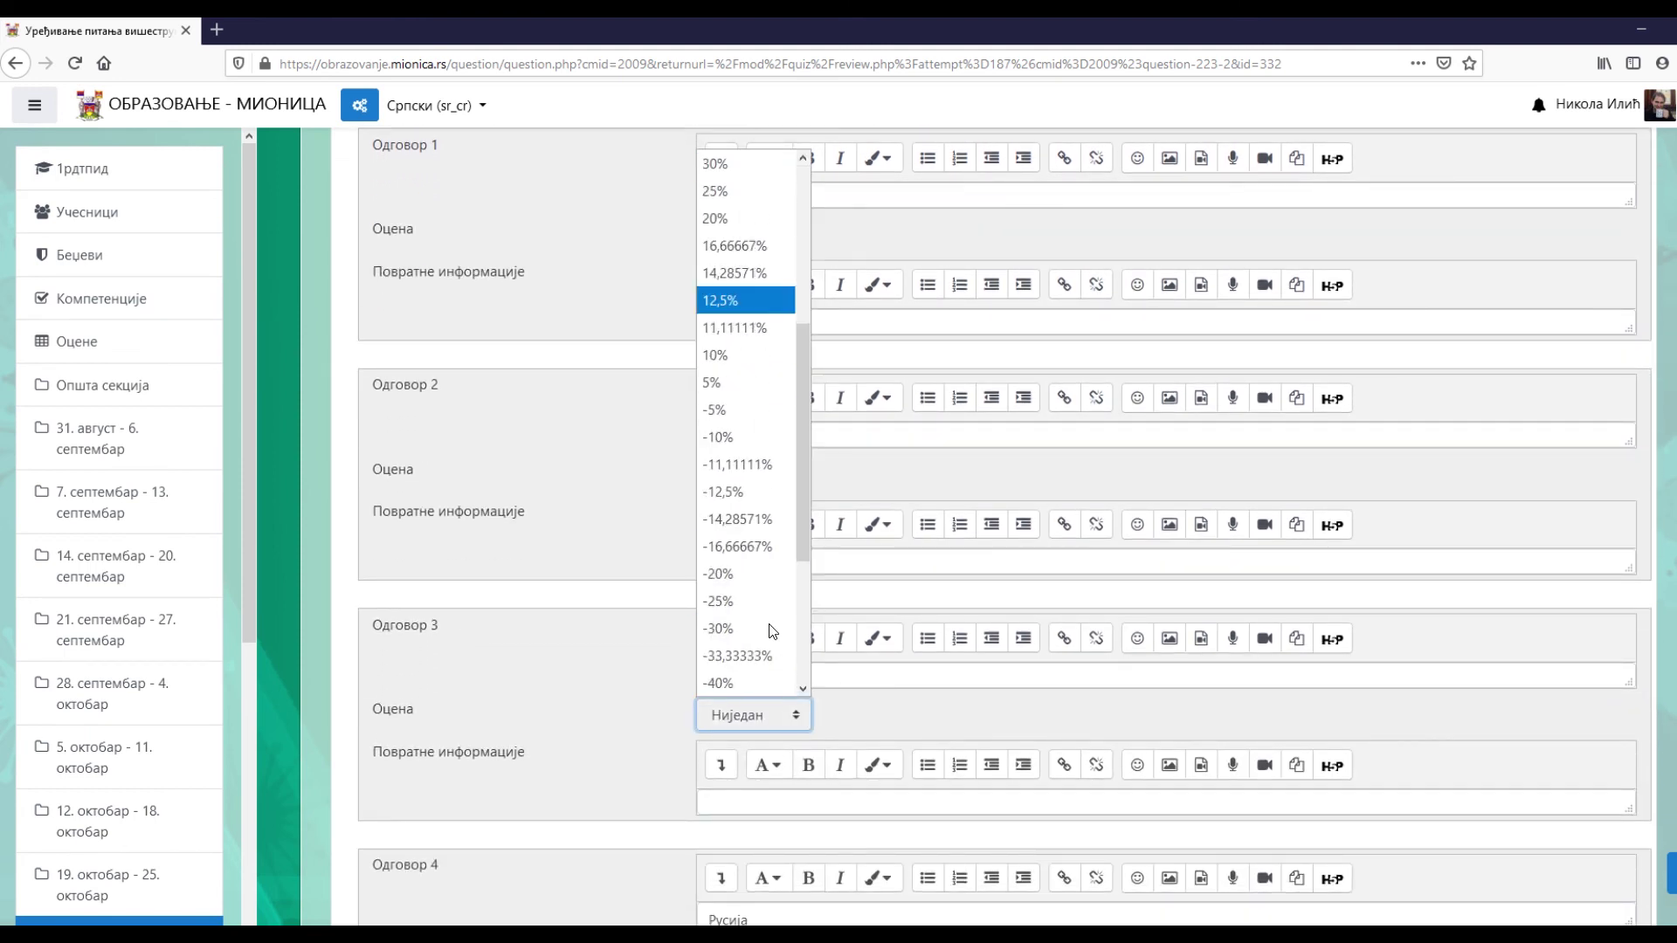
{"action": "left_click", "coordinate": [723, 601]}
- Set the grade of the wrong answer Русија to -25%
{"action": "scroll", "coordinate": [682, 673], "scroll_direction": "down", "scroll_amount": 3}
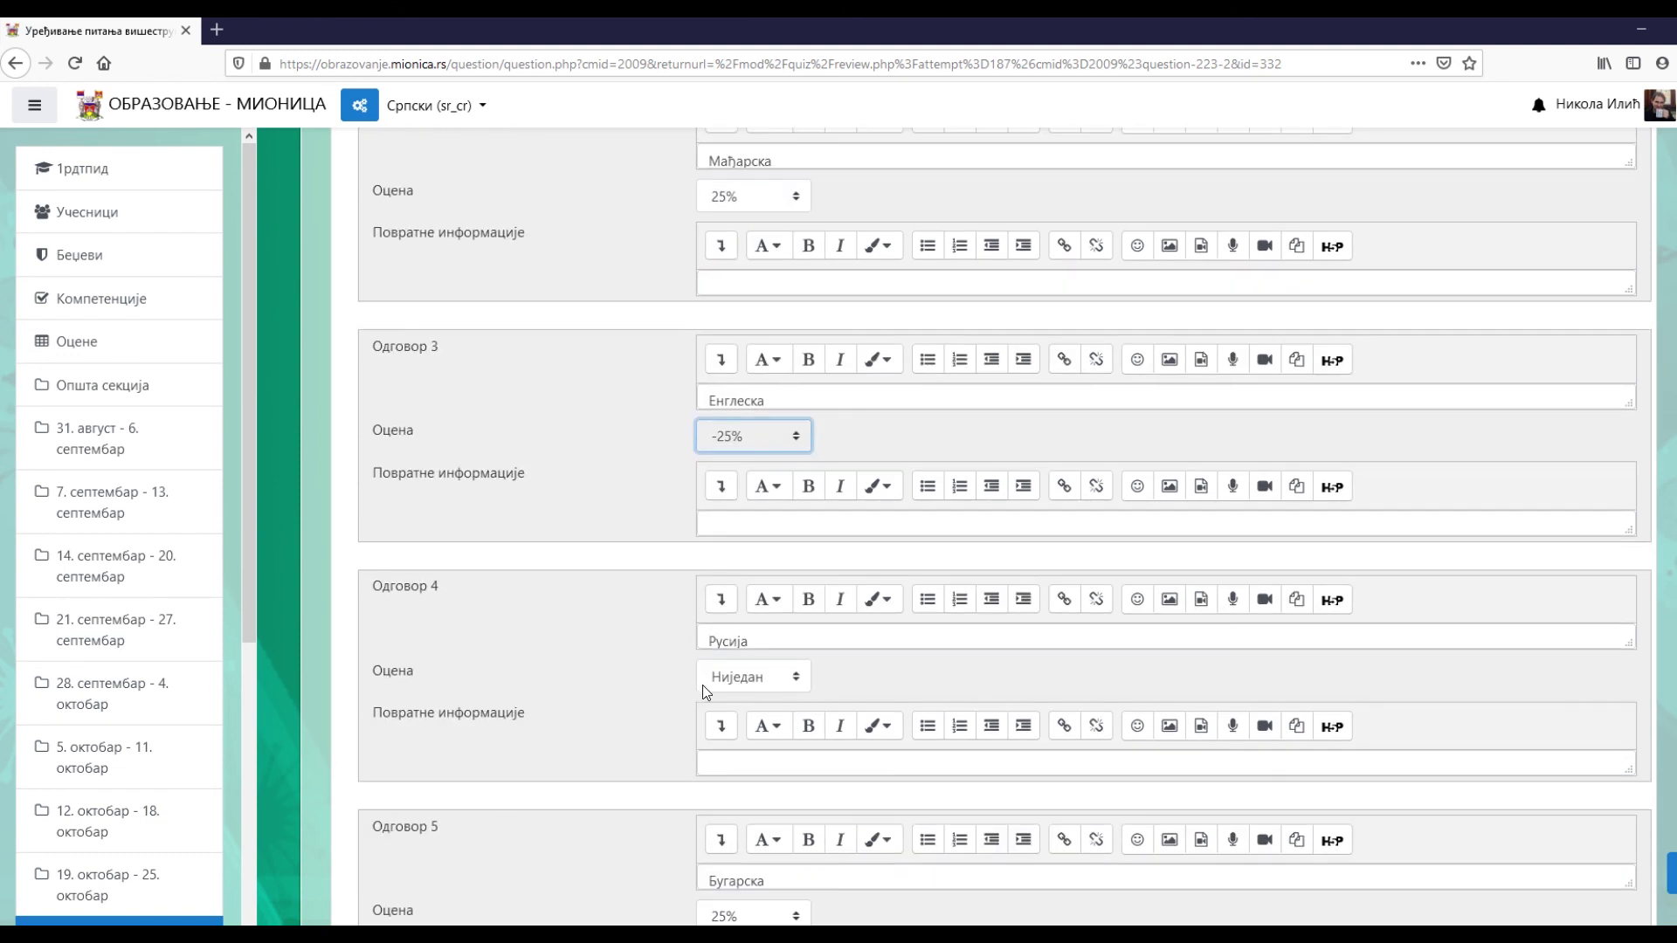
{"action": "left_click", "coordinate": [730, 677]}
{"action": "scroll", "coordinate": [739, 516], "scroll_direction": "down", "scroll_amount": 4}
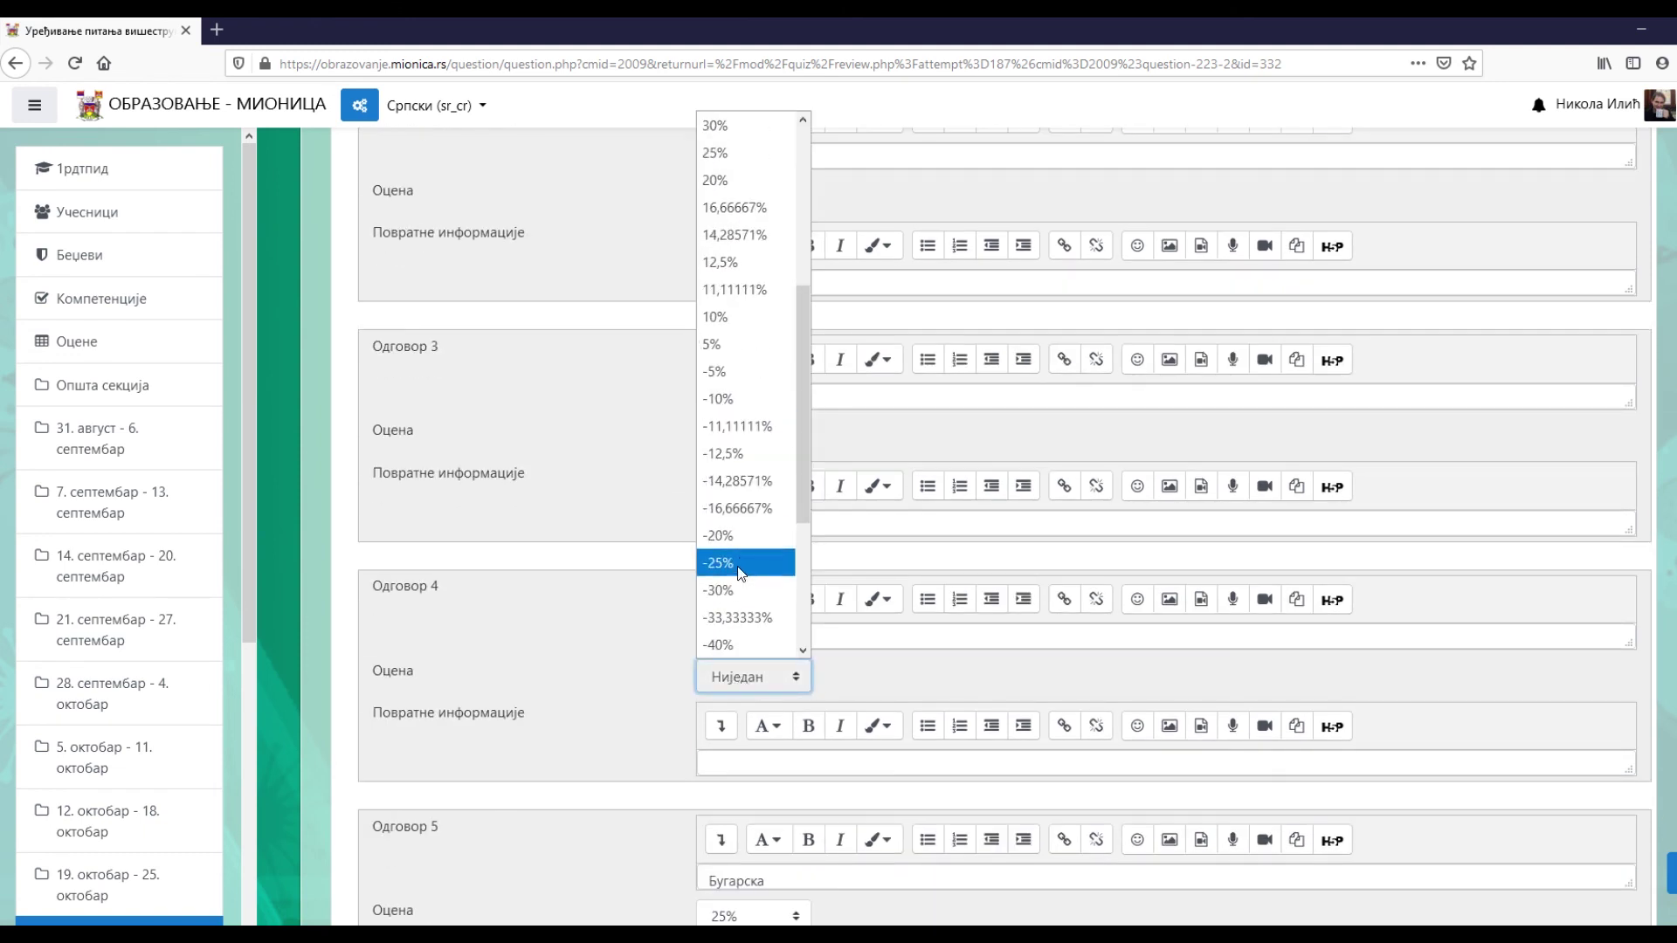
{"action": "left_click", "coordinate": [725, 563]}
- Set the grade of the wrong answer Немачка to -25% and save the changes to the question
{"action": "scroll", "coordinate": [616, 705], "scroll_direction": "down", "scroll_amount": 5}
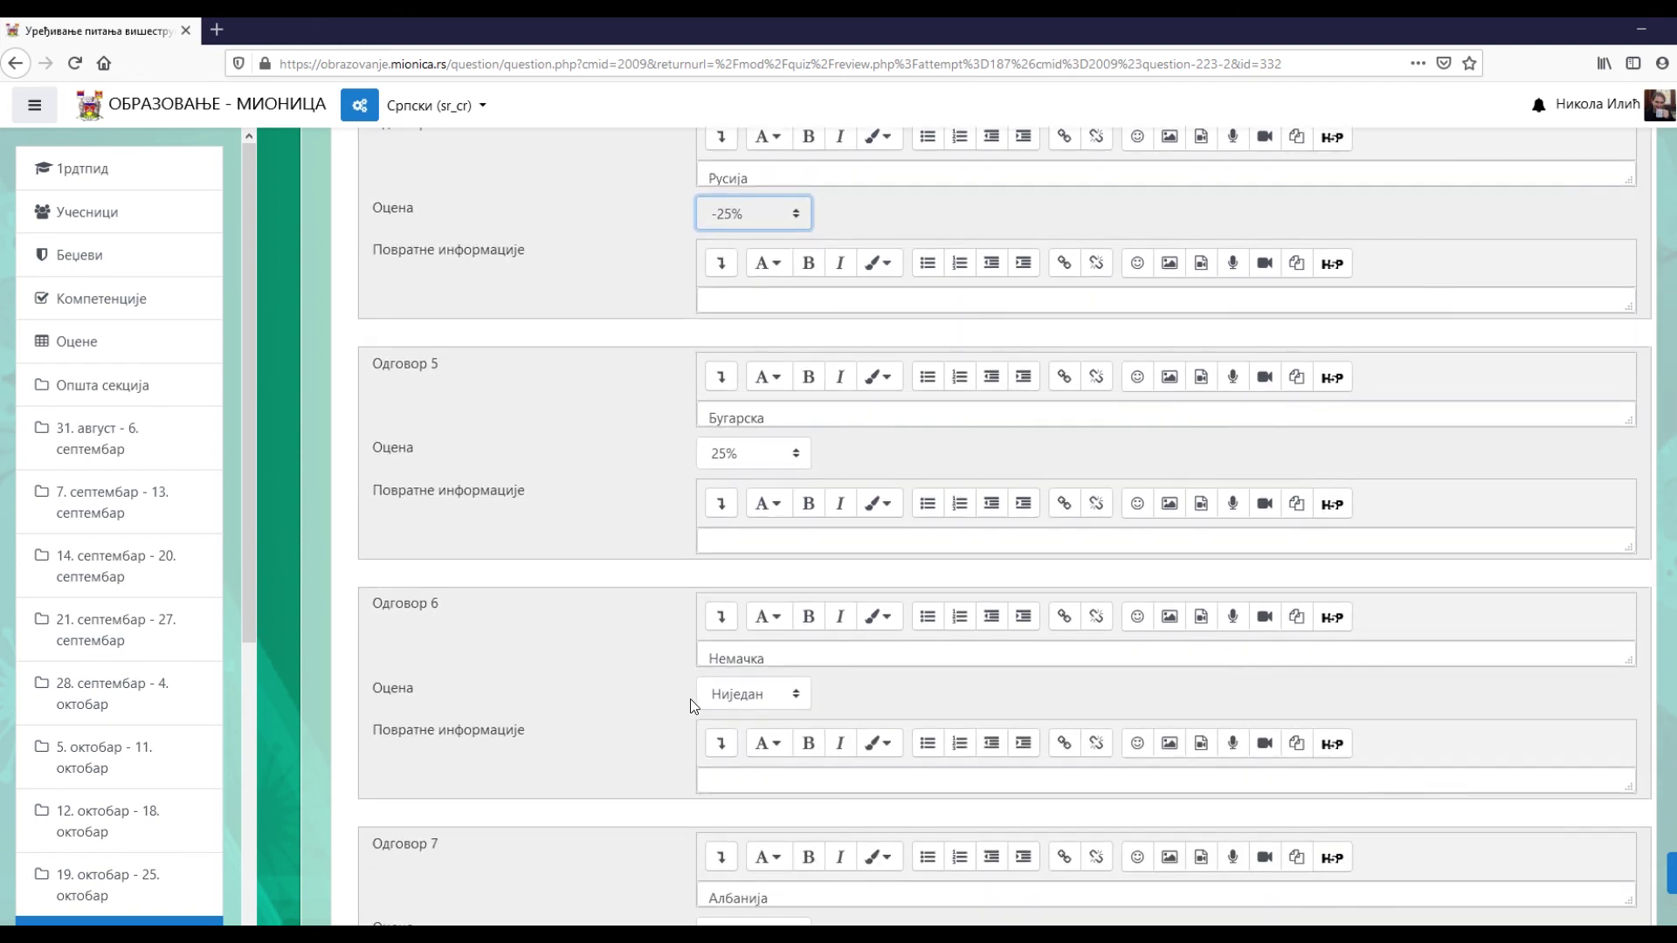
{"action": "left_click", "coordinate": [767, 692]}
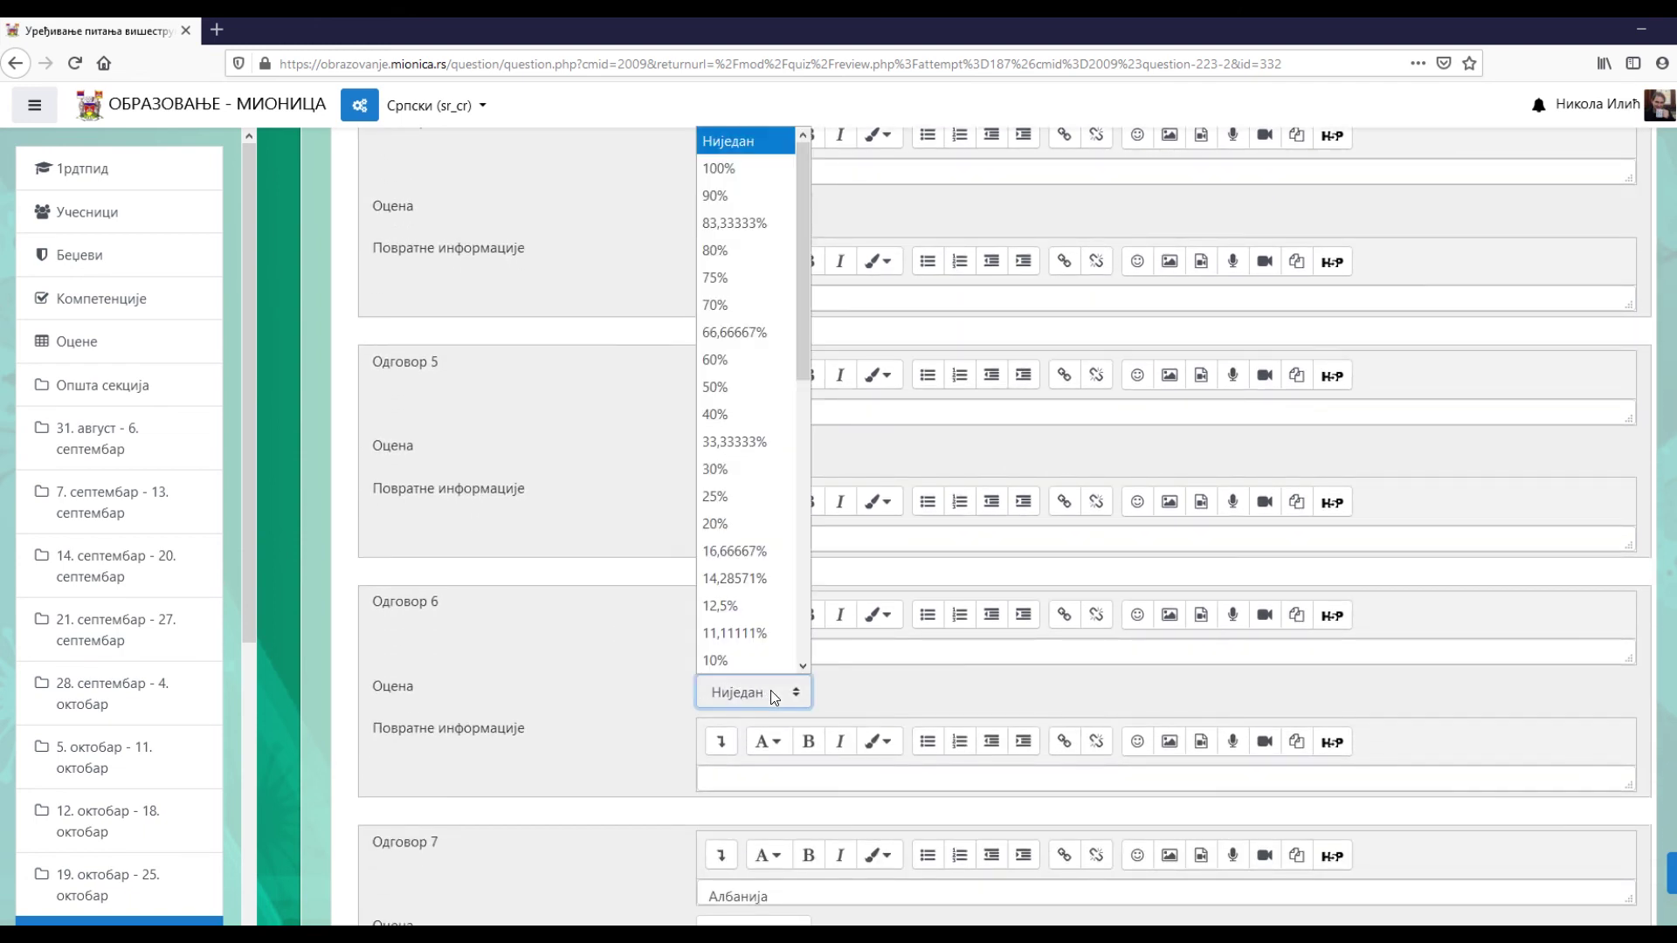
{"action": "scroll", "coordinate": [725, 592], "scroll_direction": "down", "scroll_amount": 3}
{"action": "scroll", "coordinate": [724, 592], "scroll_direction": "down", "scroll_amount": 1}
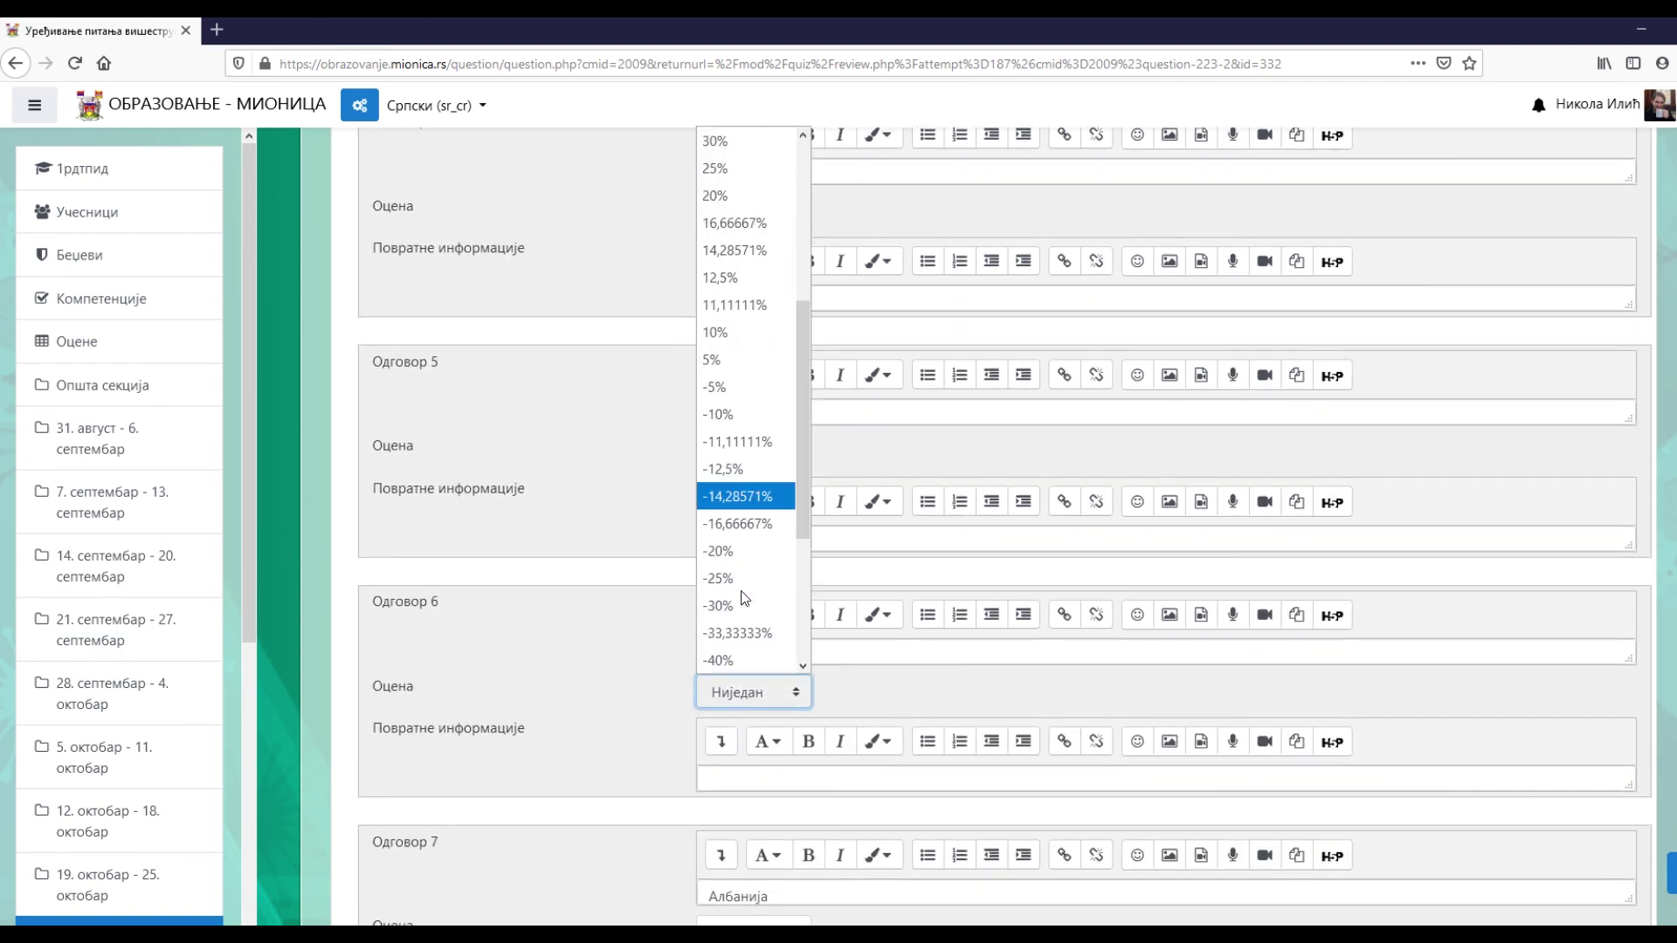
{"action": "left_click", "coordinate": [722, 579]}
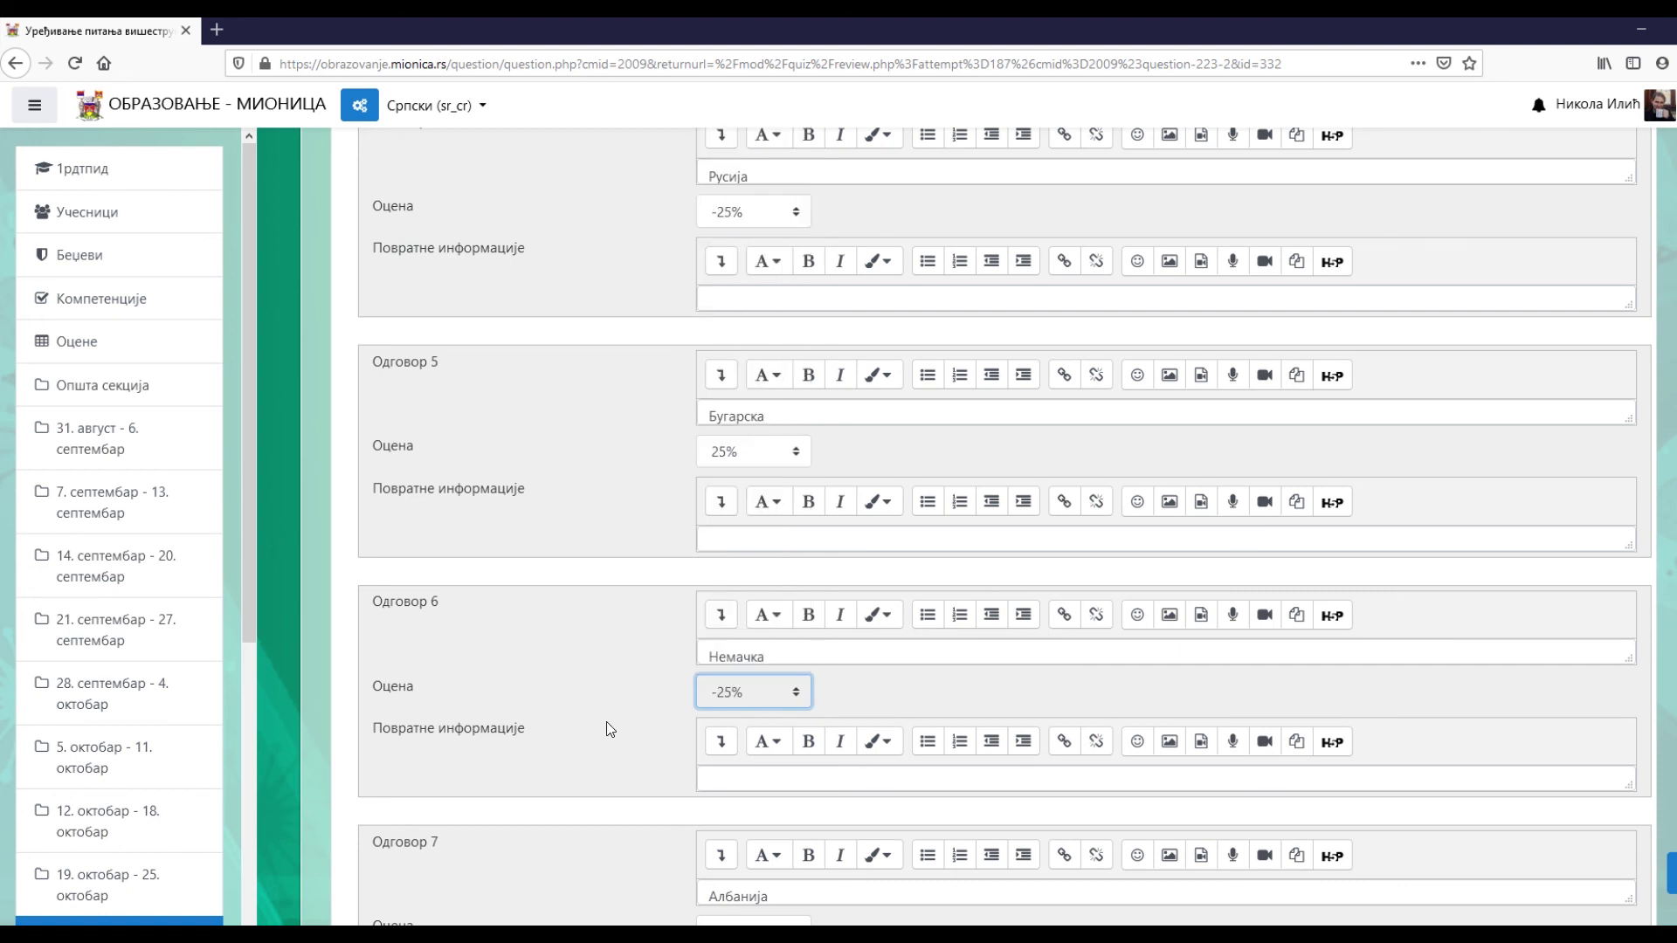
{"action": "scroll", "coordinate": [609, 742], "scroll_direction": "down", "scroll_amount": 2}
{"action": "scroll", "coordinate": [609, 741], "scroll_direction": "down", "scroll_amount": 5}
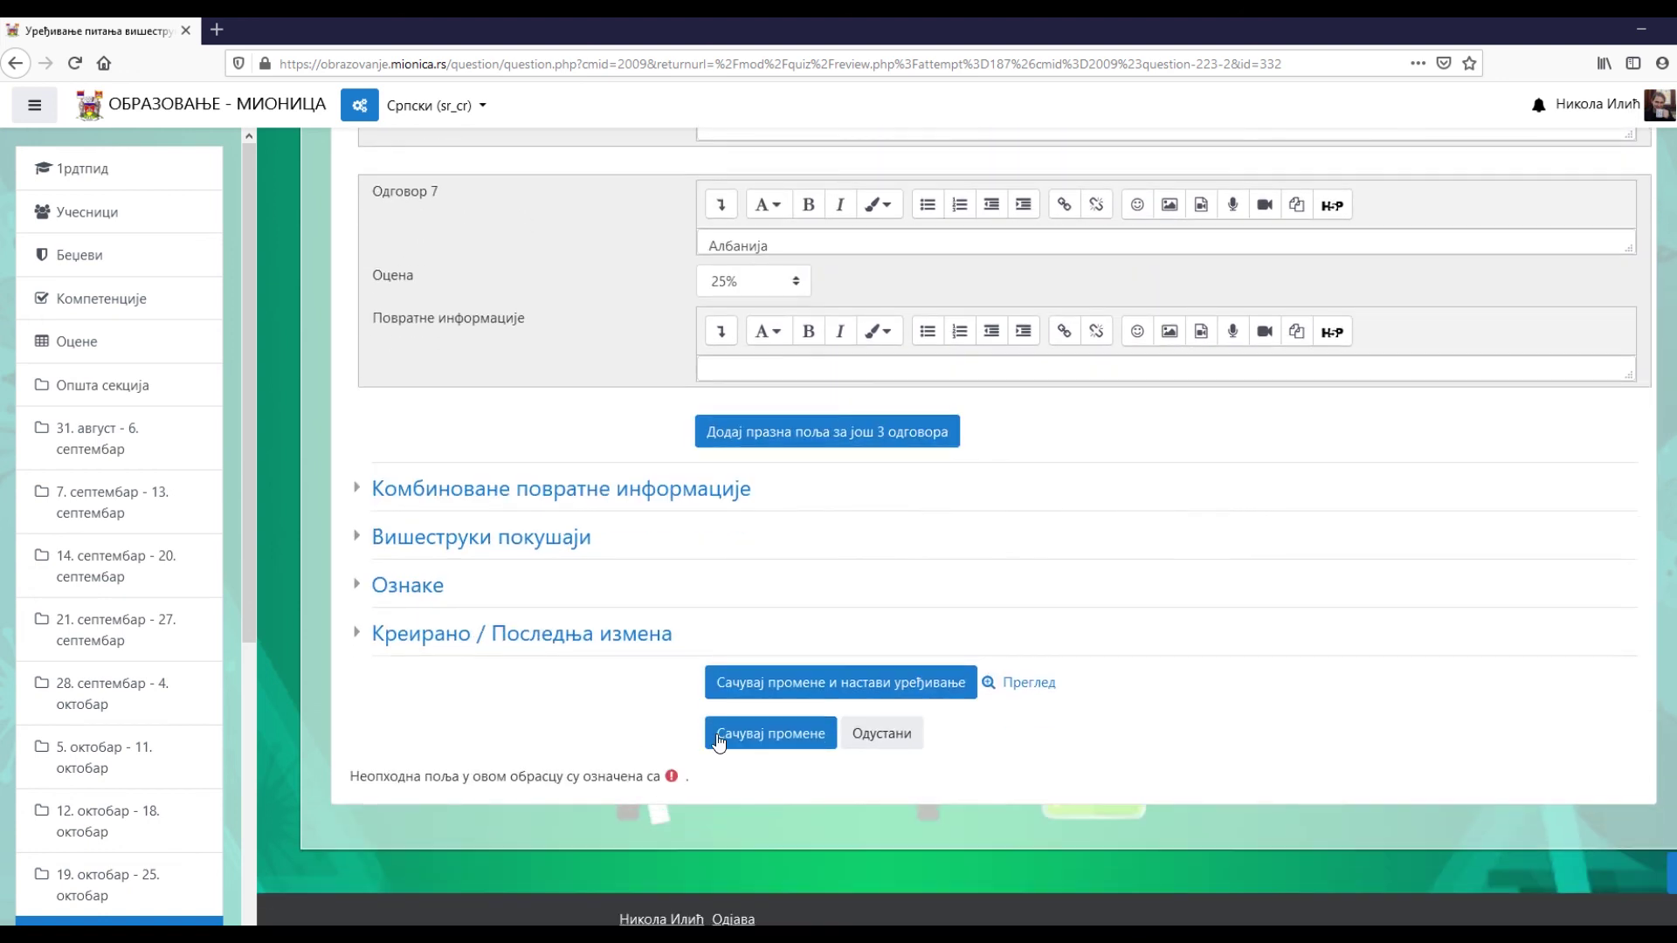
{"action": "left_click", "coordinate": [787, 742]}
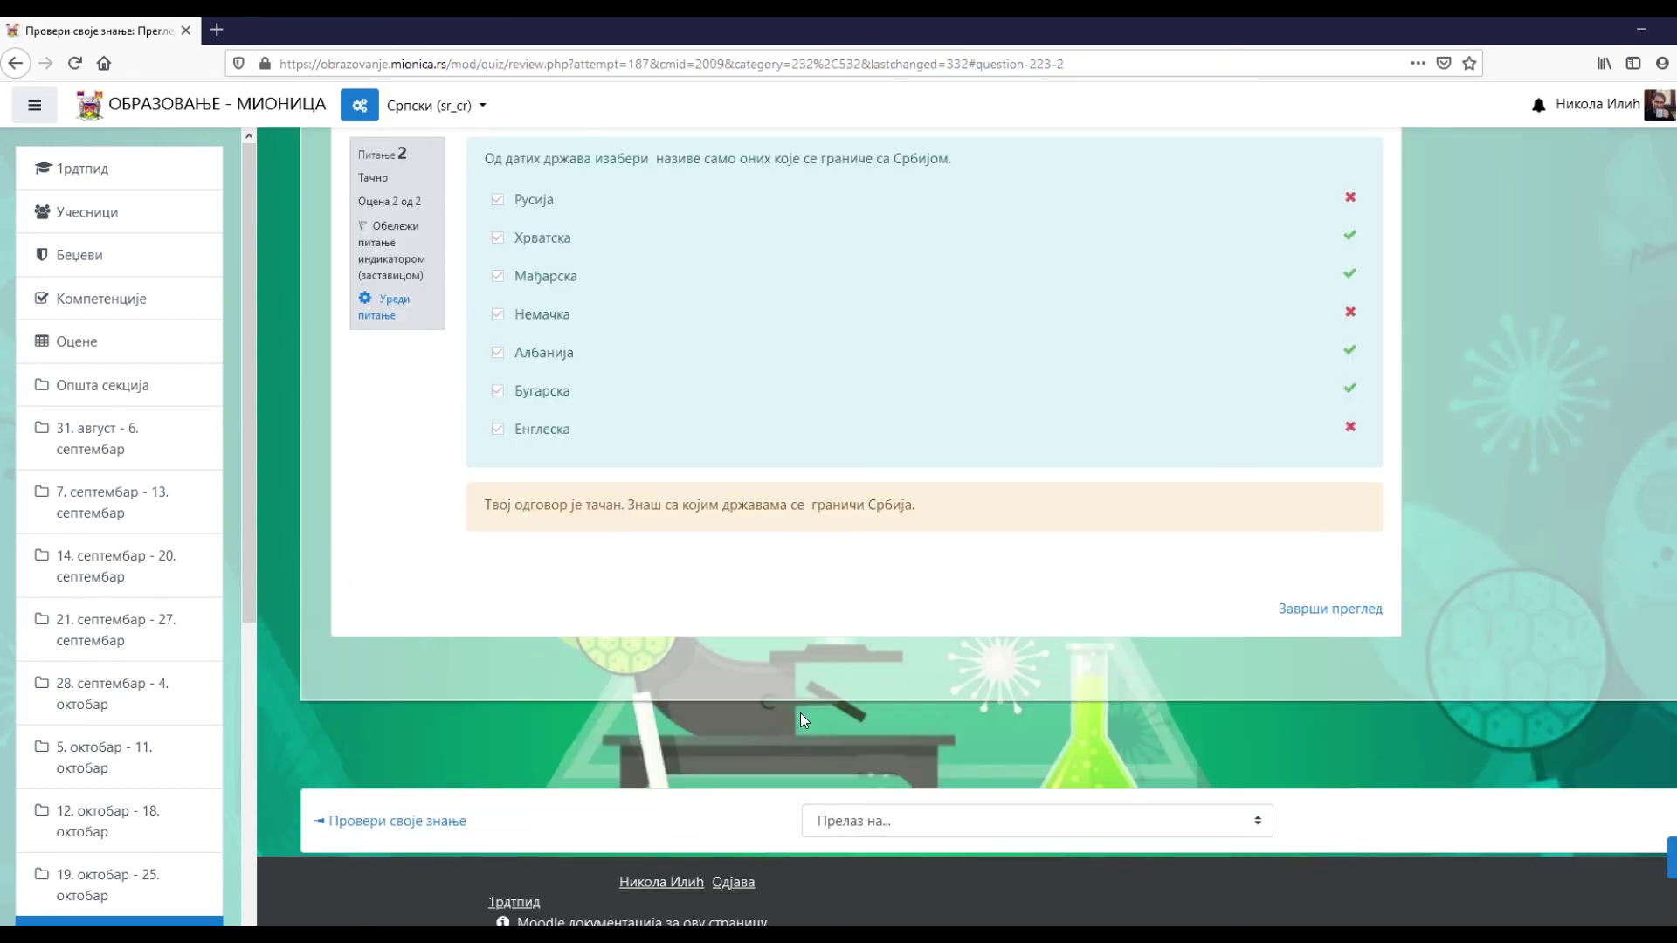
- Start another preview with the penalties in place, select every country in question 2, and submit all answers to finish the test
{"action": "scroll", "coordinate": [800, 713], "scroll_direction": "up", "scroll_amount": 5}
{"action": "left_click", "coordinate": [1546, 365]}
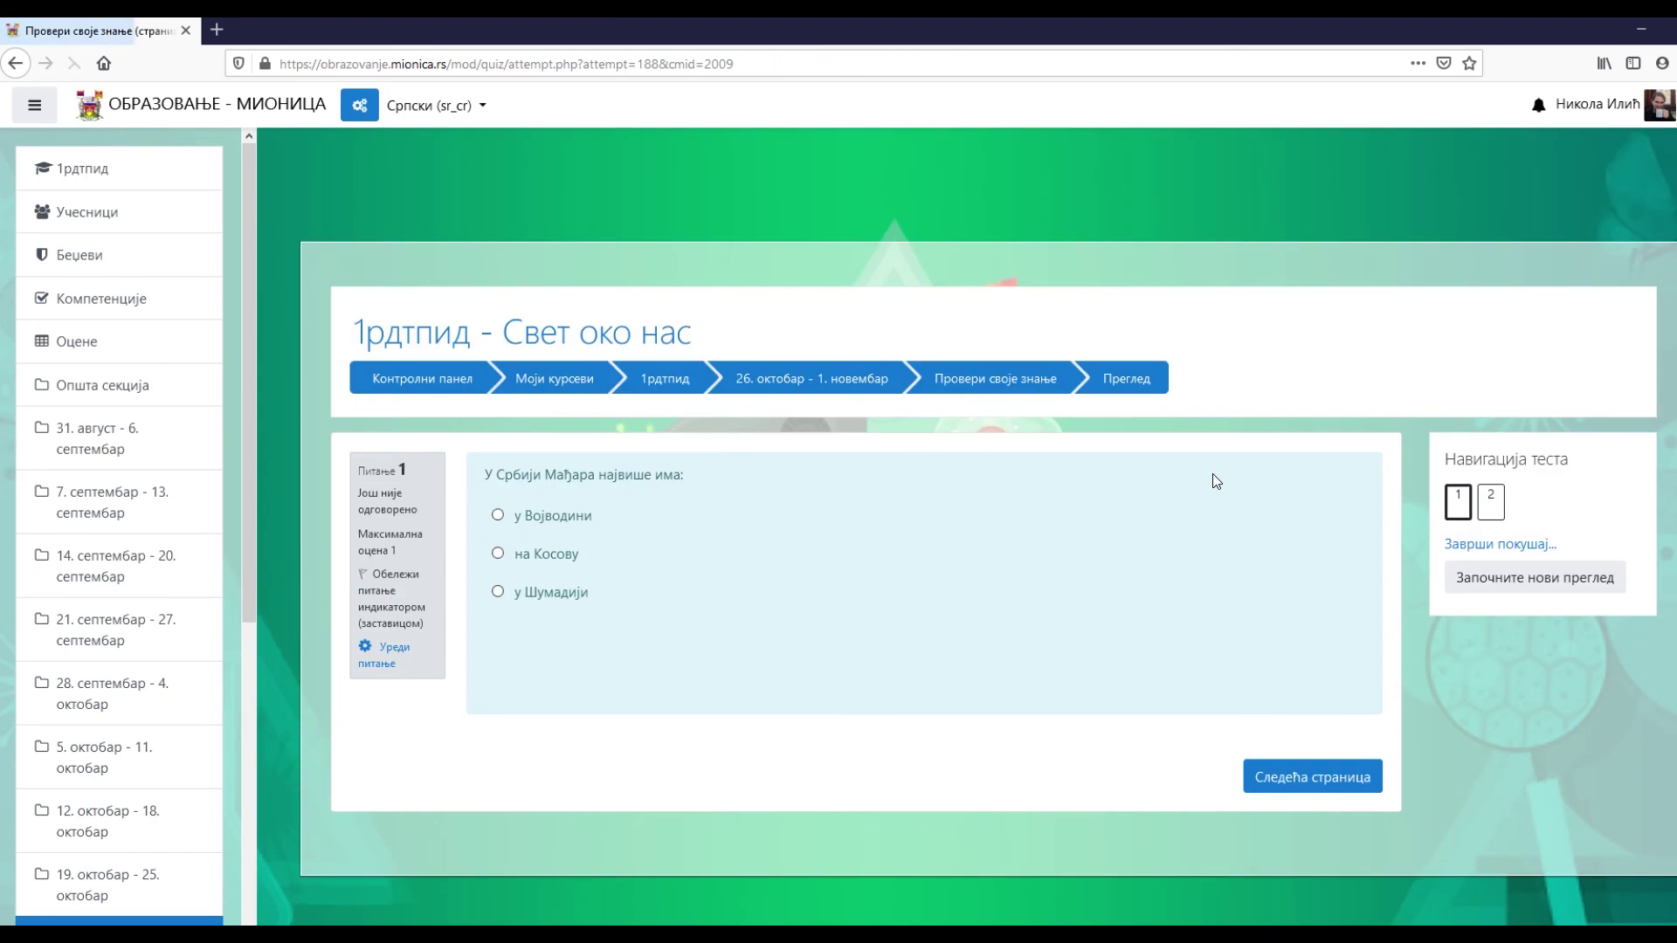
{"action": "left_click", "coordinate": [1298, 778]}
{"action": "left_click", "coordinate": [498, 515]}
{"action": "left_click", "coordinate": [498, 553]}
{"action": "left_click", "coordinate": [498, 707]}
{"action": "left_click", "coordinate": [498, 745]}
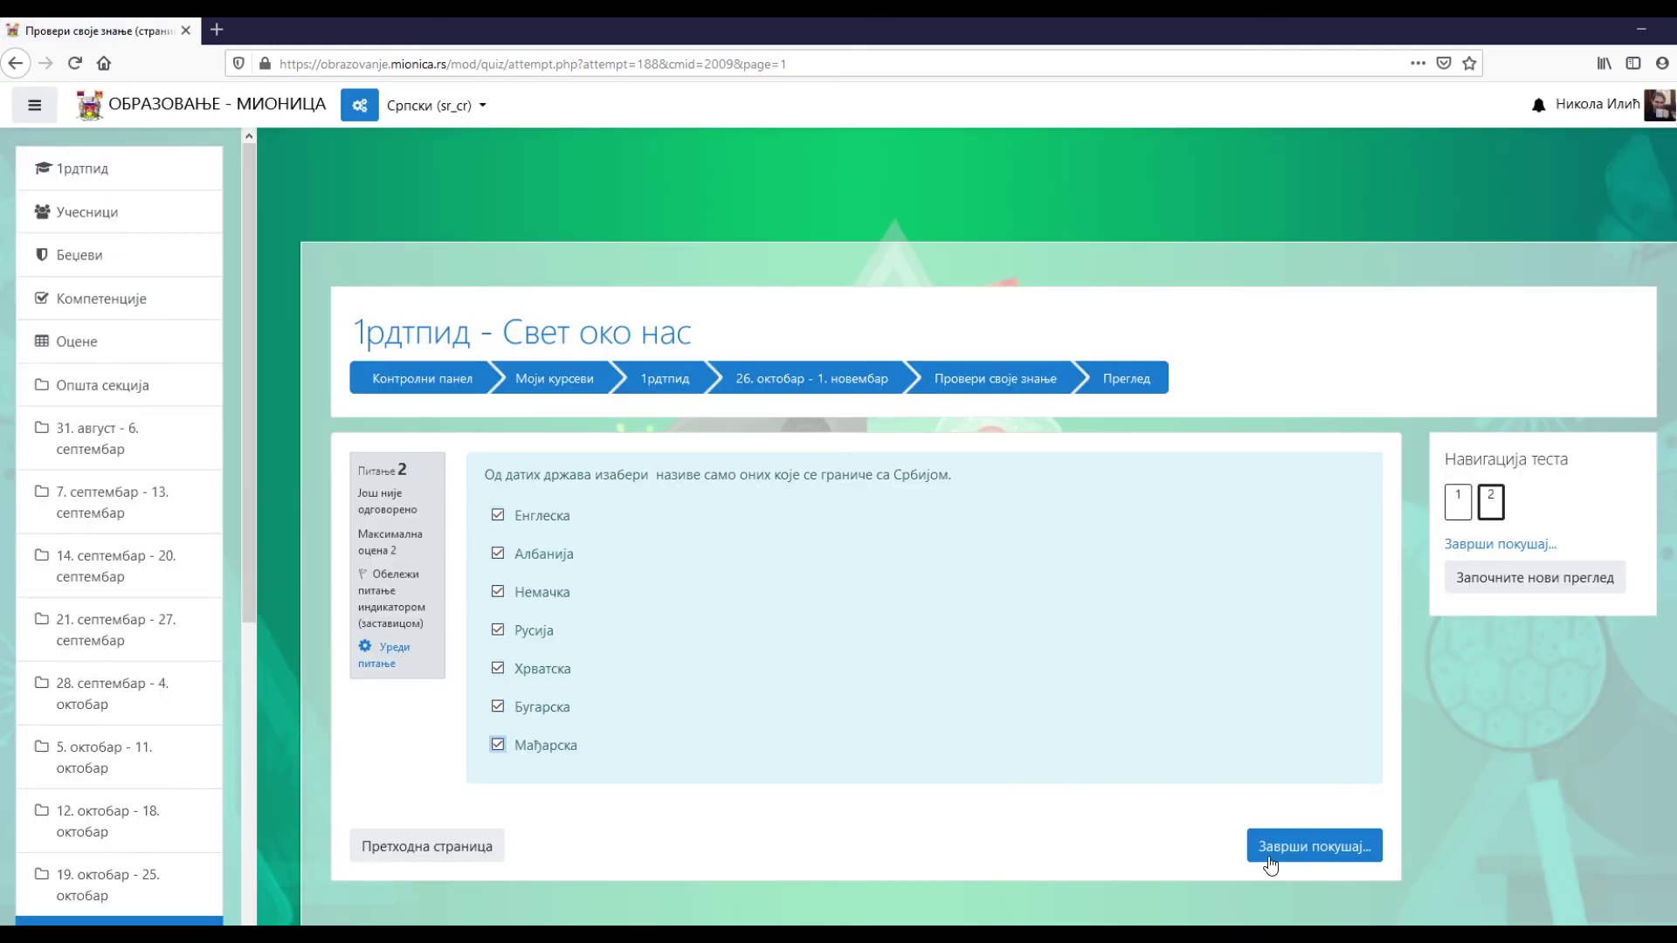
{"action": "left_click", "coordinate": [1310, 846]}
{"action": "left_click", "coordinate": [887, 752]}
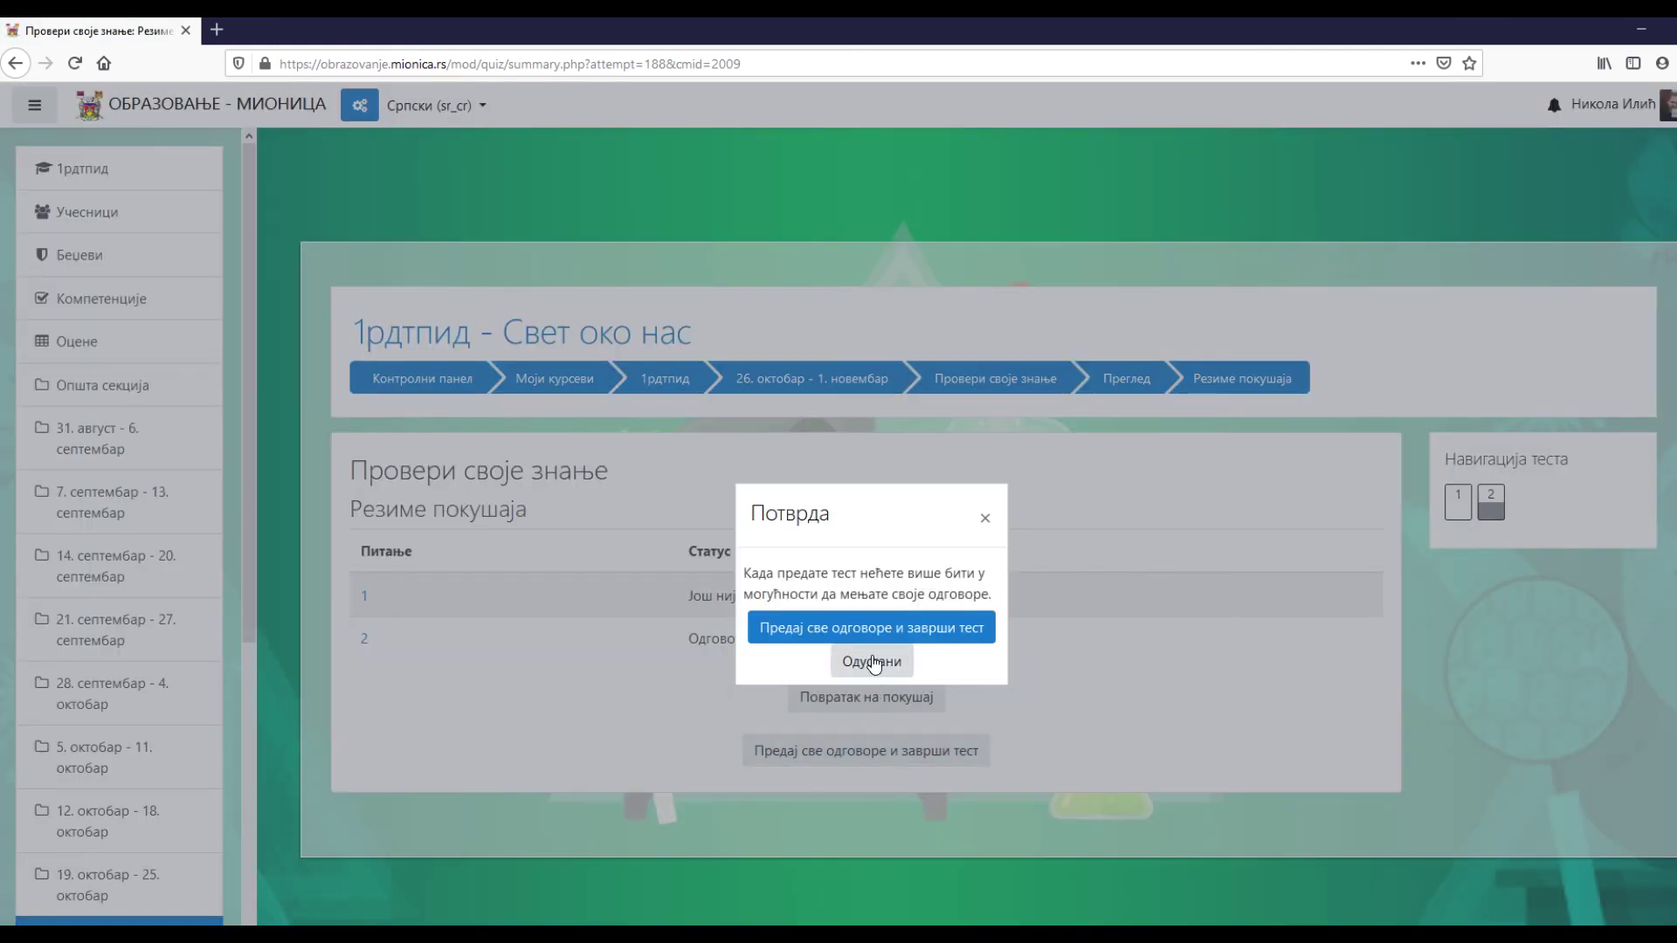
{"action": "left_click", "coordinate": [874, 629]}
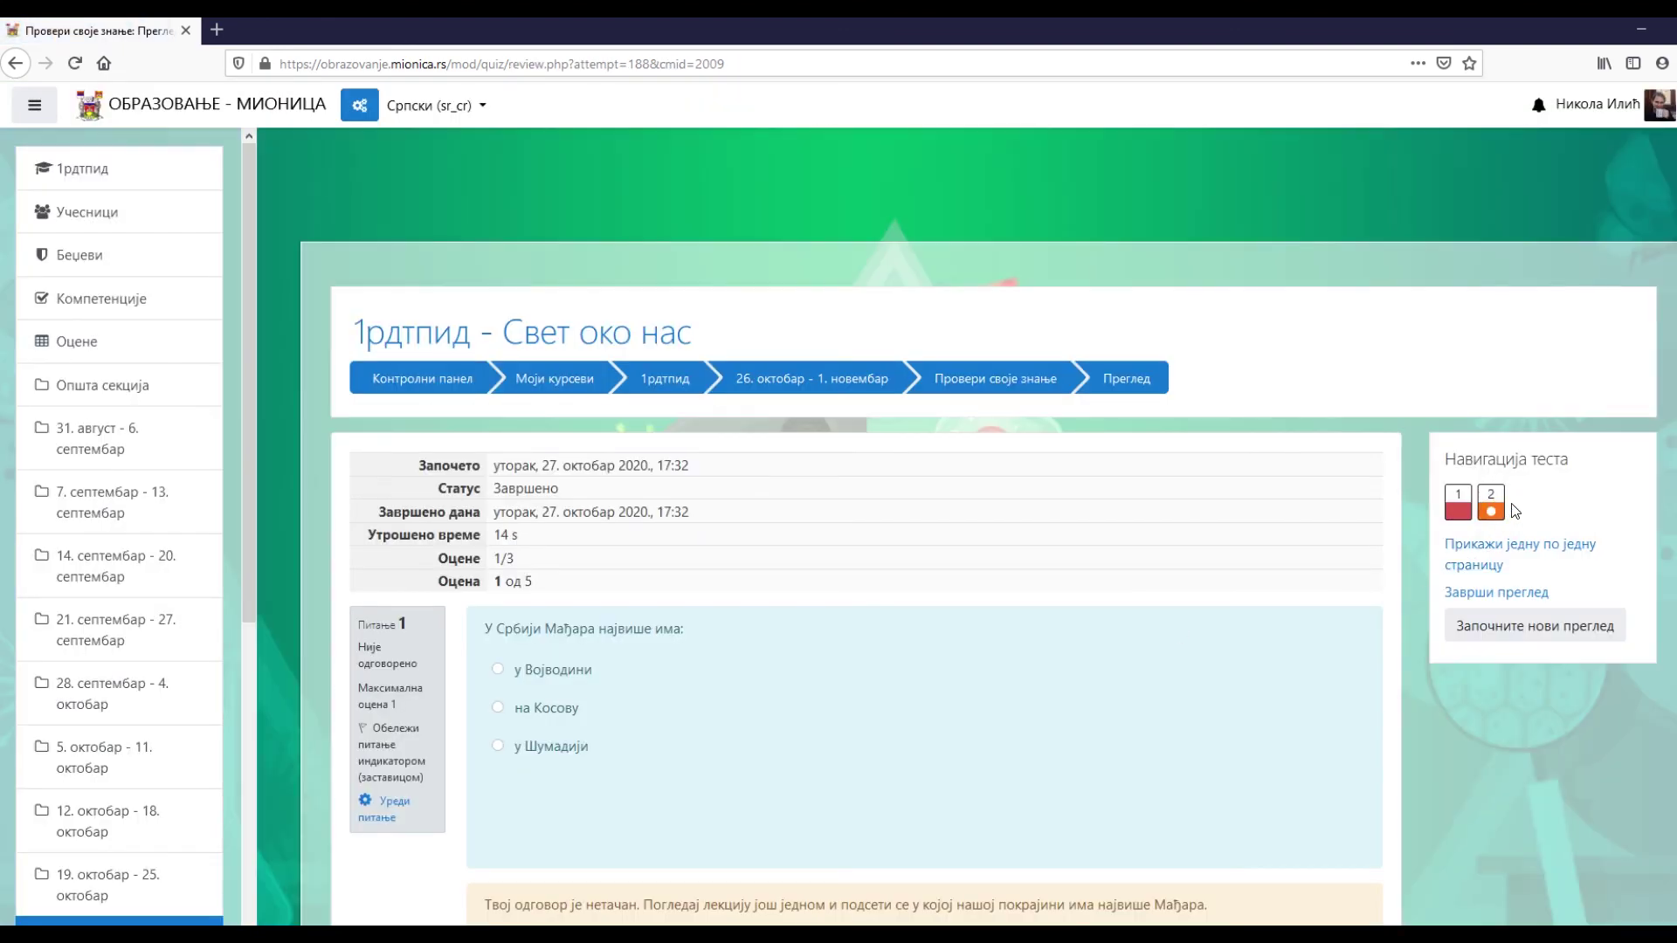
- Review the attempt's marks and the feedback text for question 2 answered with every country selected
{"action": "left_click_drag", "start_coordinate": [496, 558], "coordinate": [508, 558]}
{"action": "scroll", "coordinate": [734, 821], "scroll_direction": "down", "scroll_amount": 6}
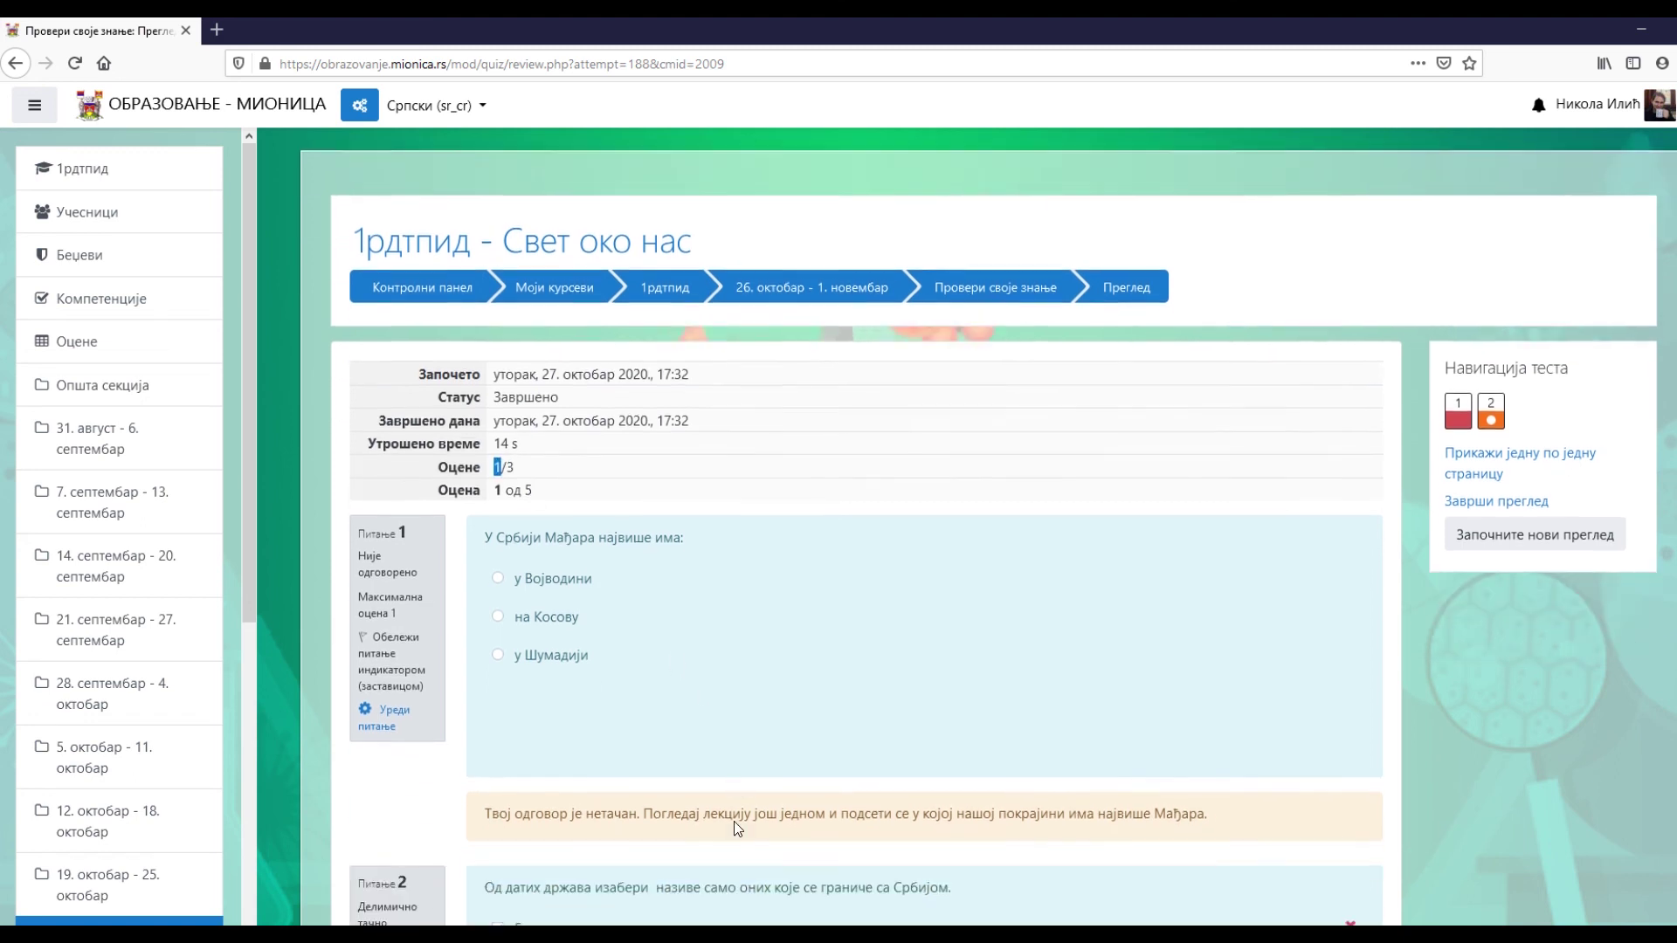
{"action": "left_click_drag", "start_coordinate": [583, 765], "coordinate": [697, 766]}
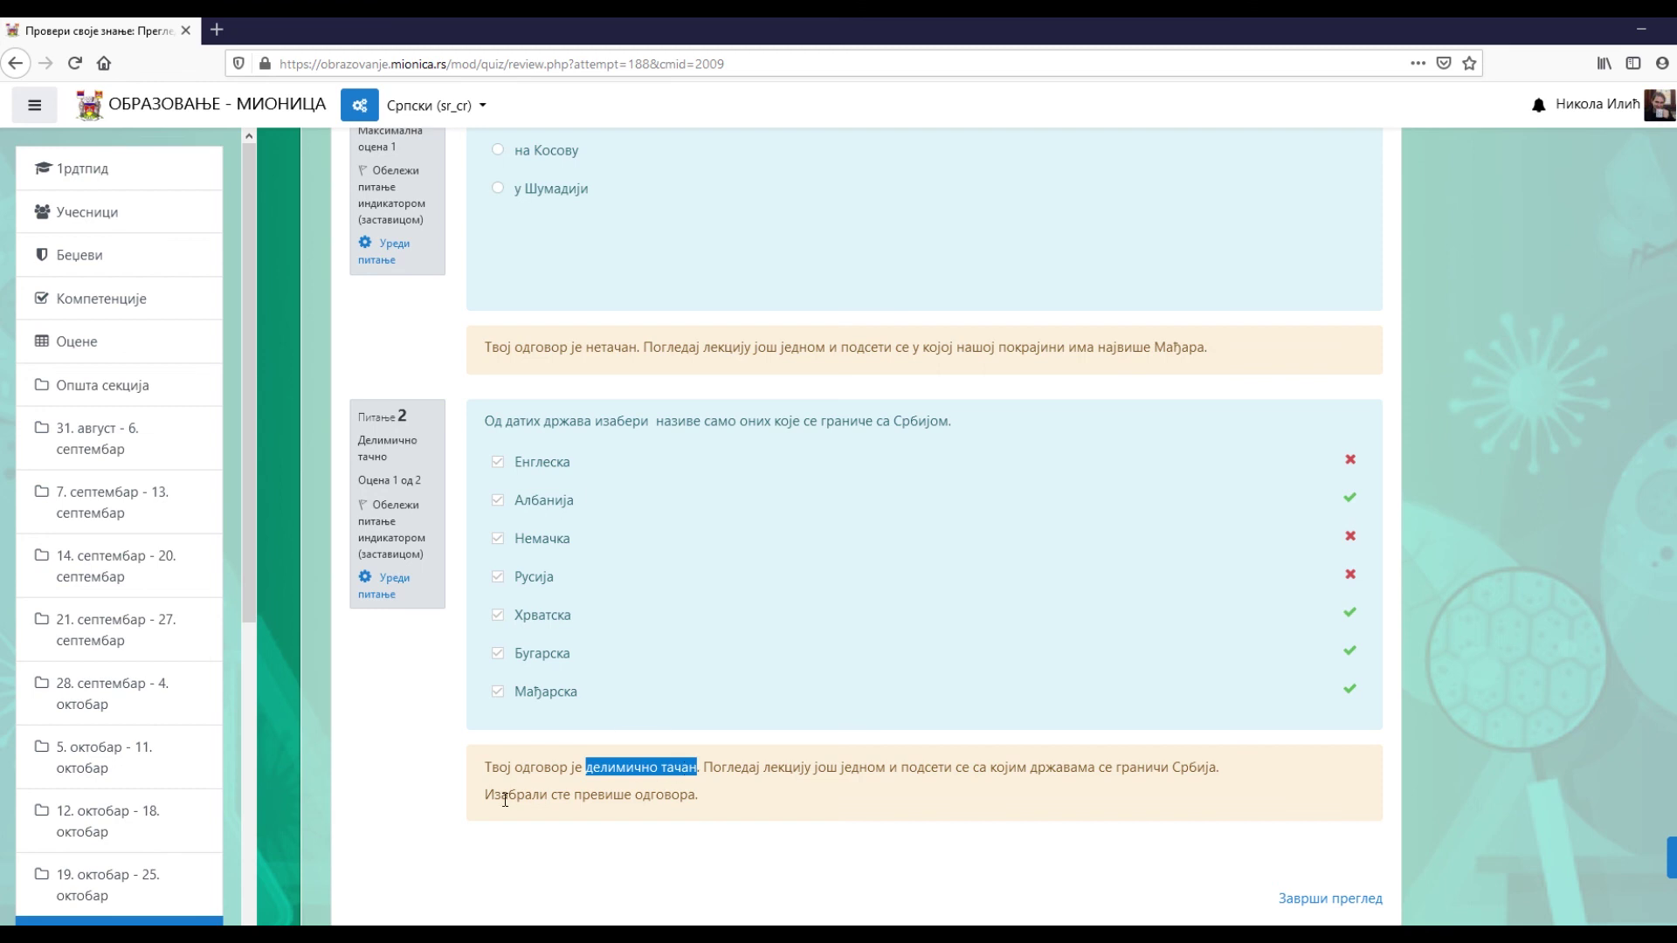
{"action": "left_click_drag", "start_coordinate": [485, 796], "coordinate": [696, 794]}
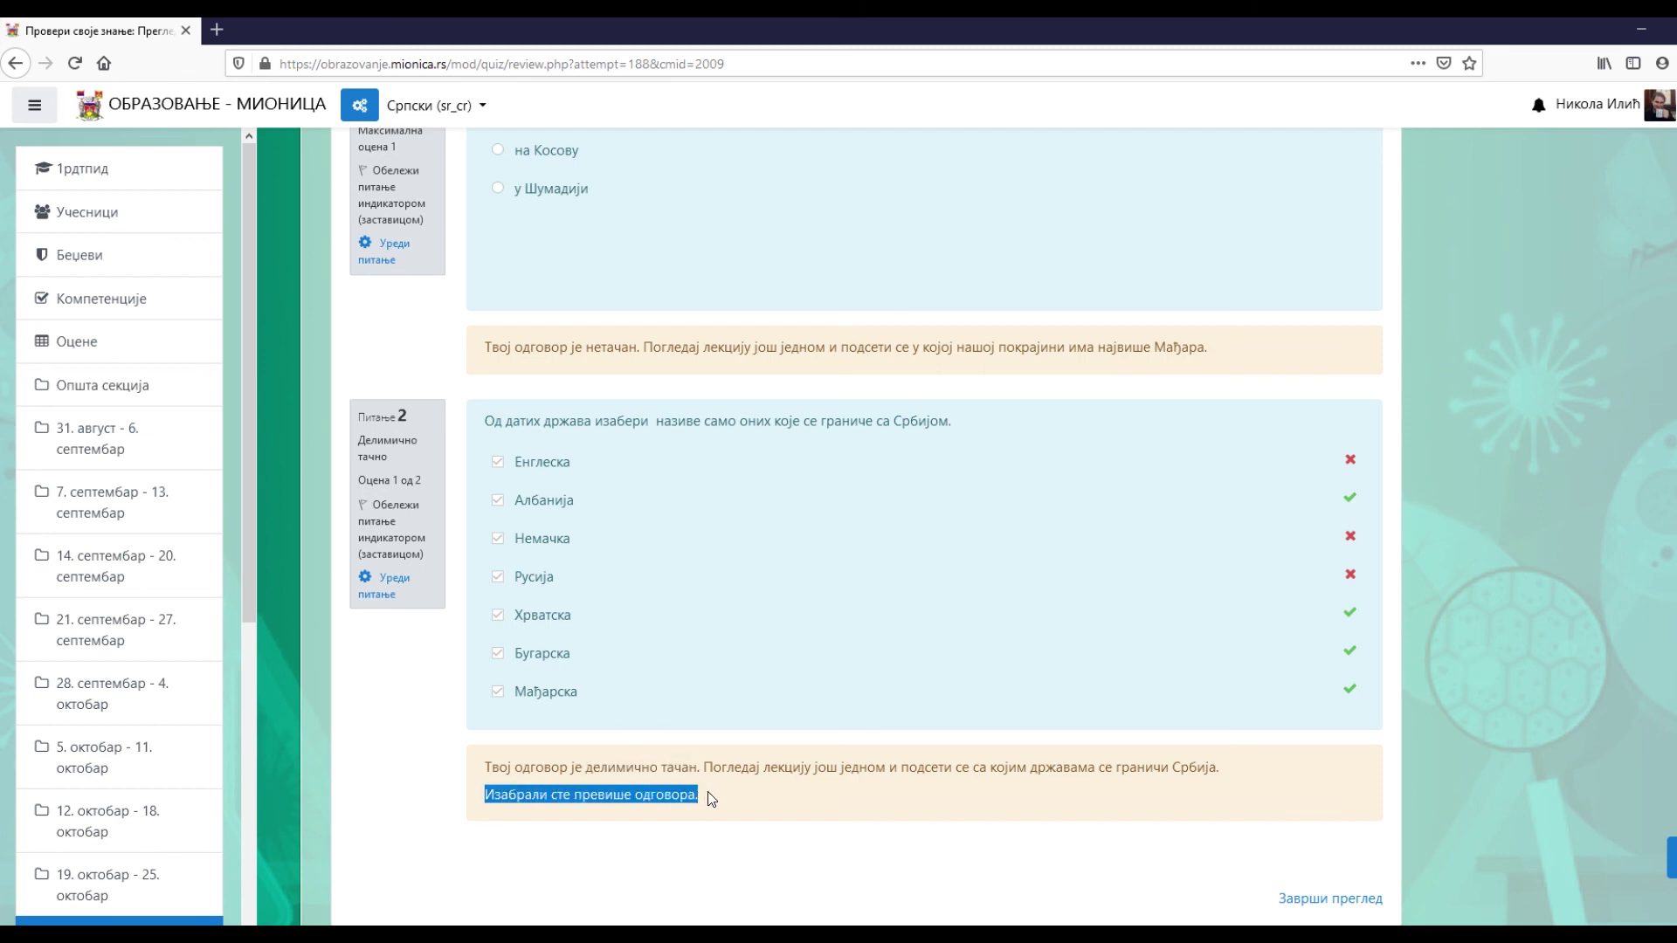